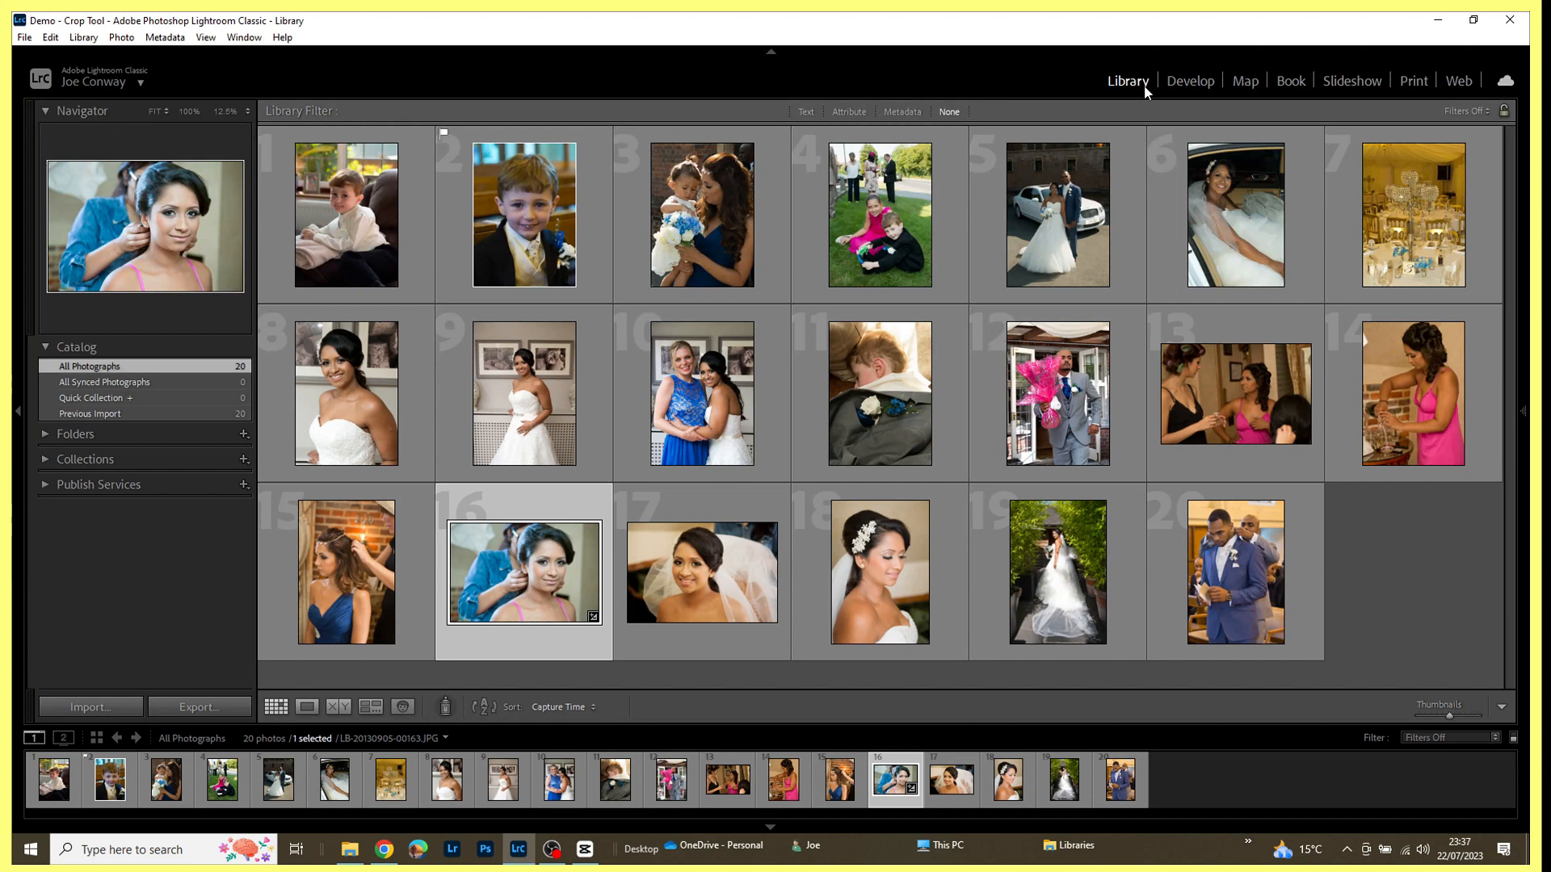
Step: Open the selected portrait of the woman having her hair done with the Crop tool in Develop, and return to the Library grid
click(1189, 83)
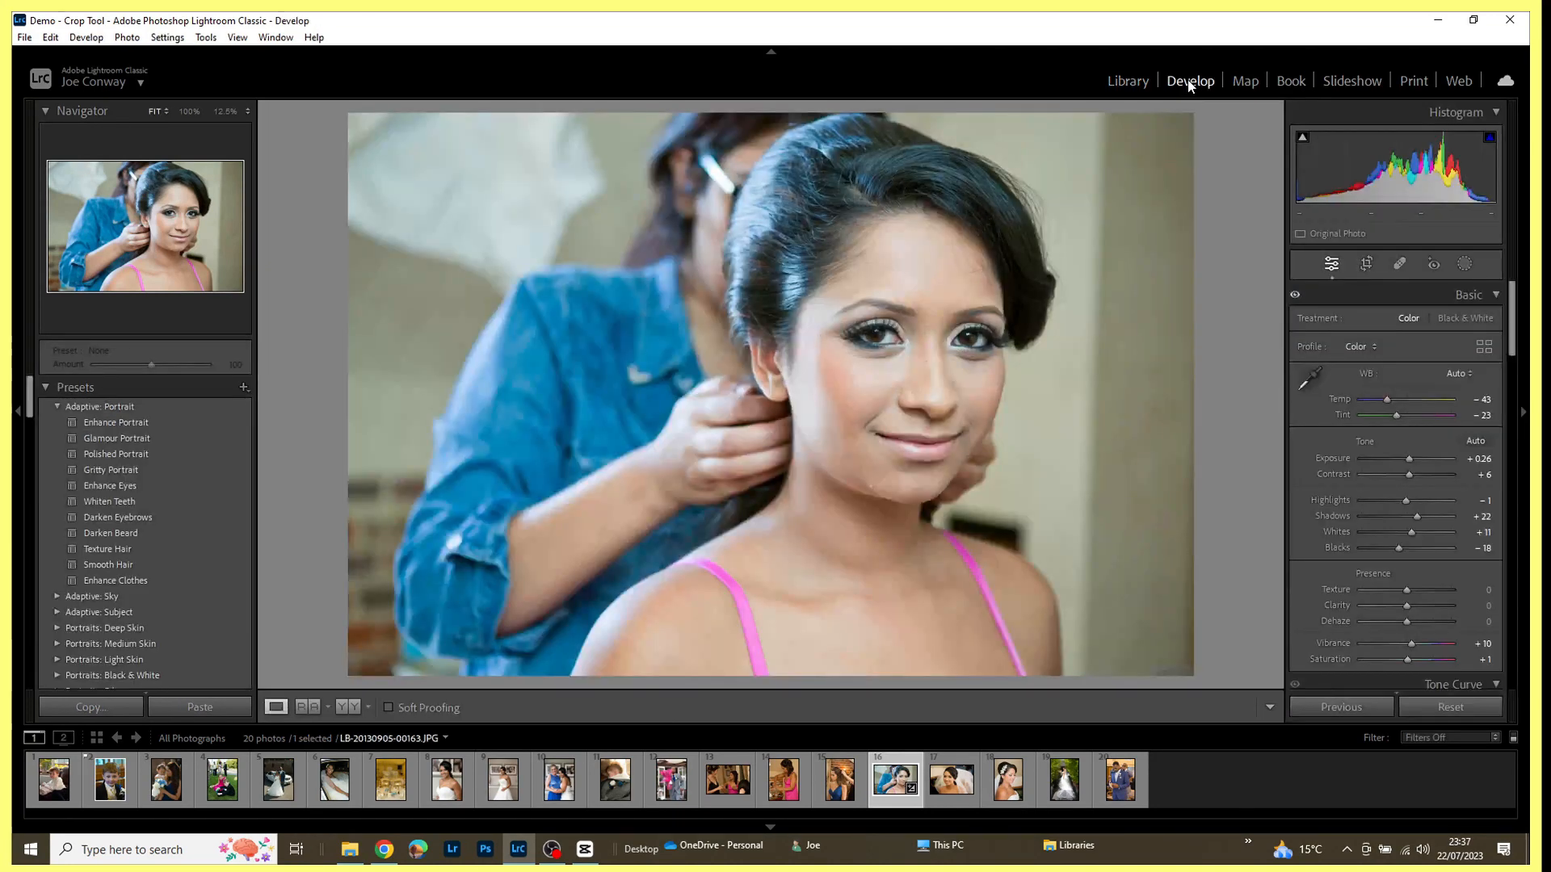
click(1366, 264)
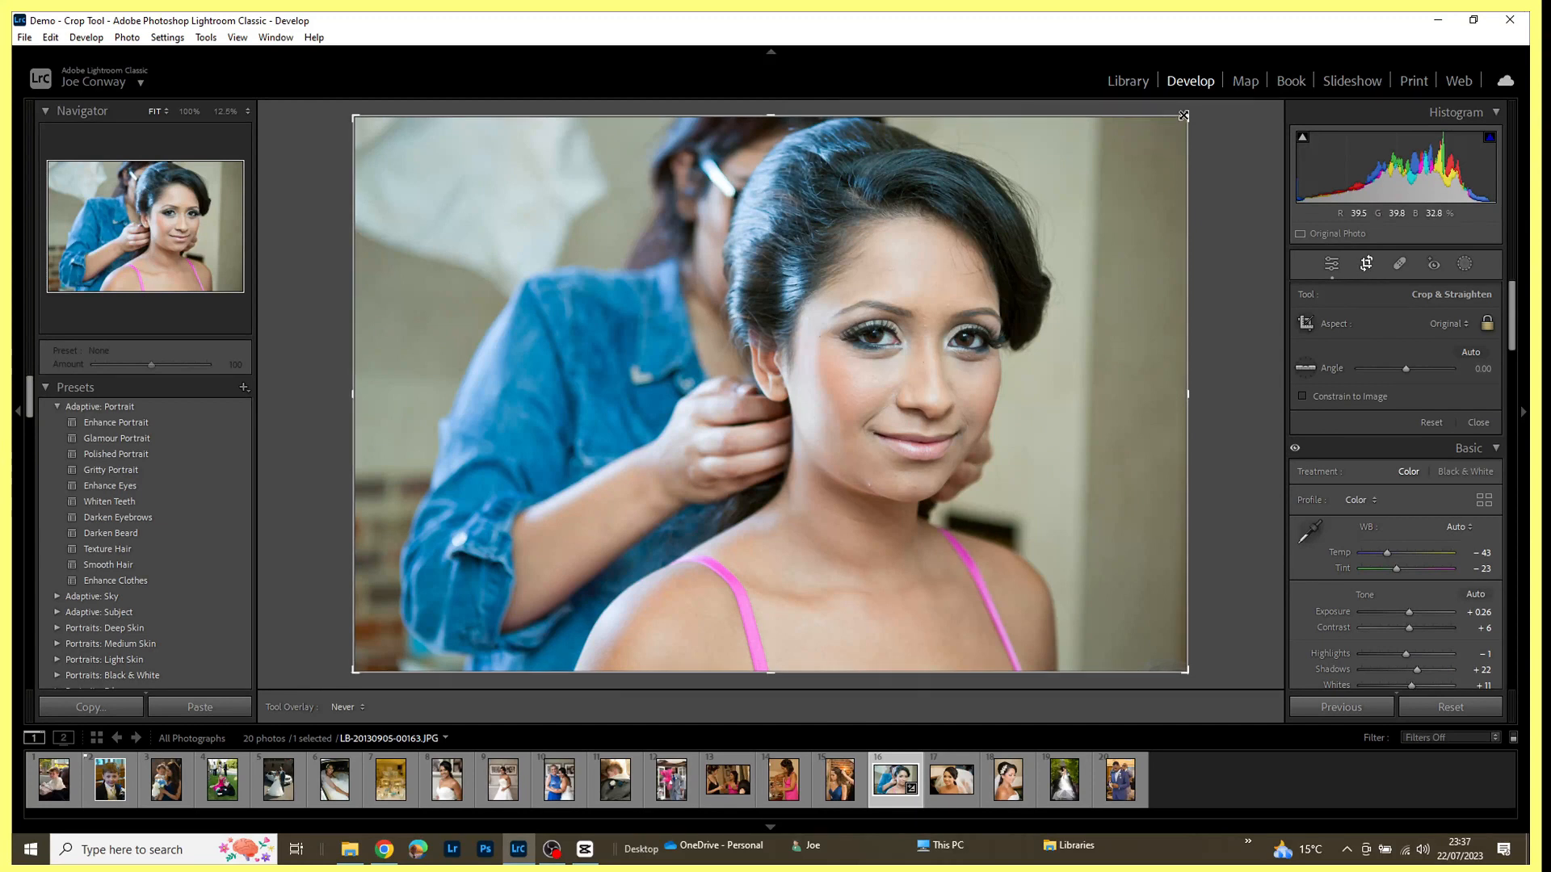
mouse_move(1184, 116)
mouse_down()
mouse_move(1152, 138)
mouse_move(1188, 115)
mouse_up()
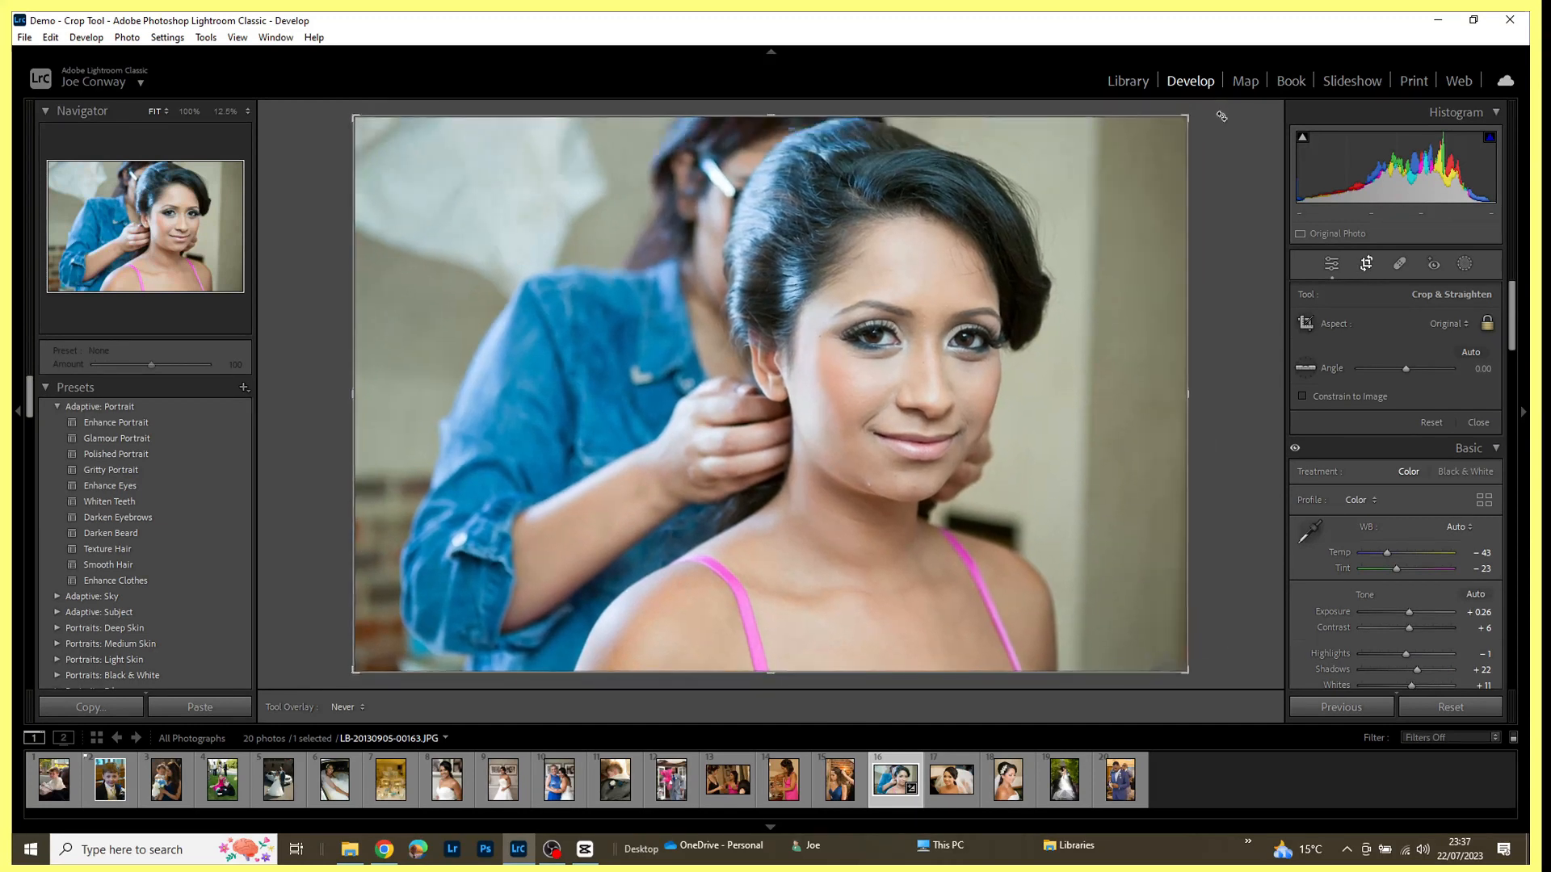
click(1115, 84)
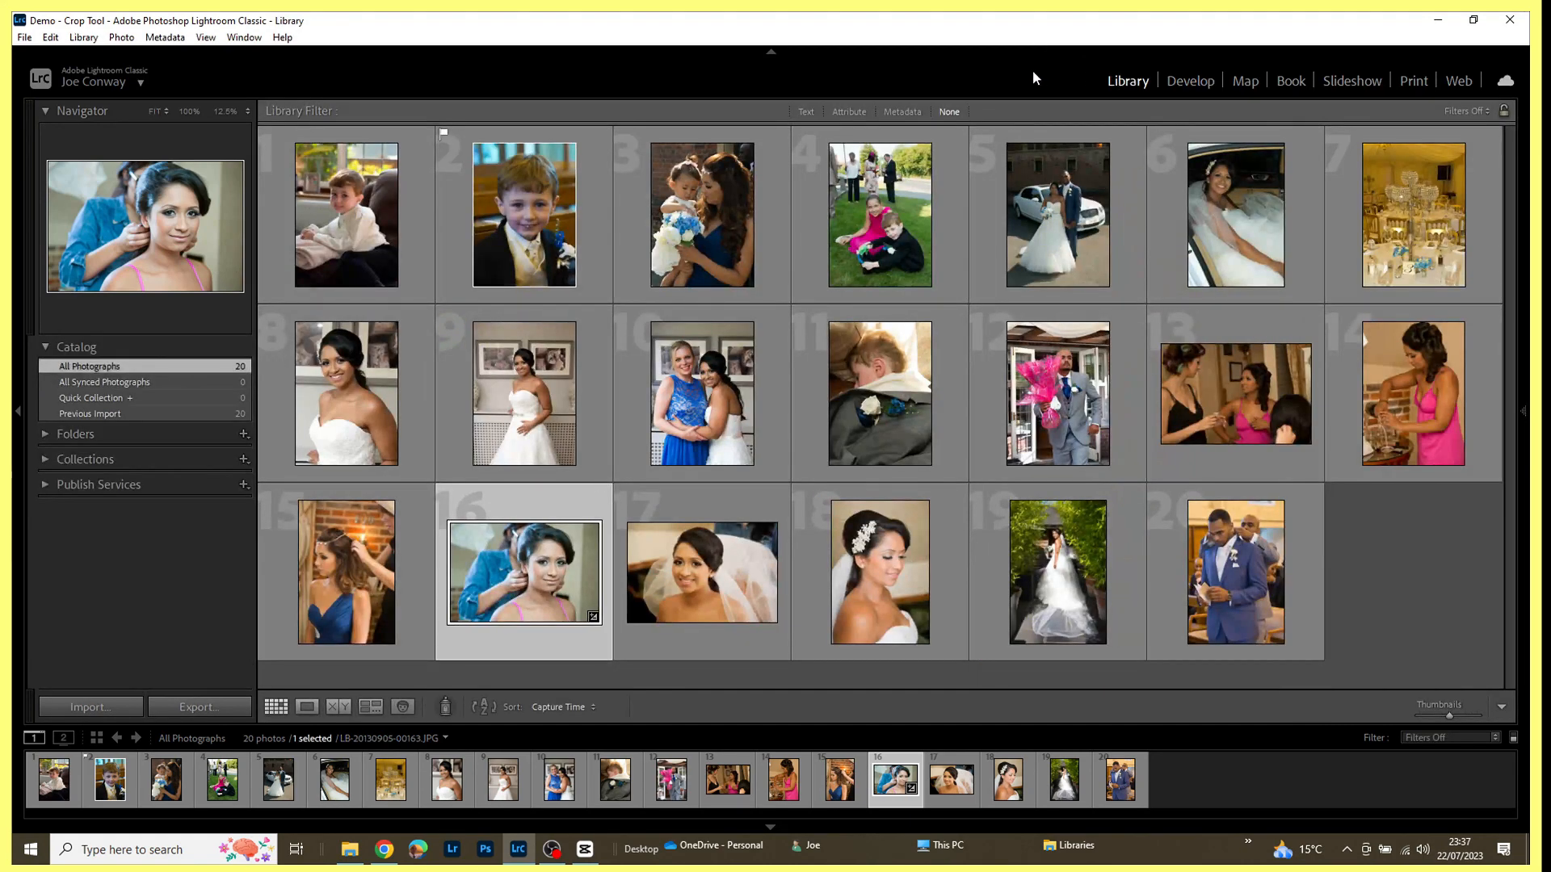
click(1187, 81)
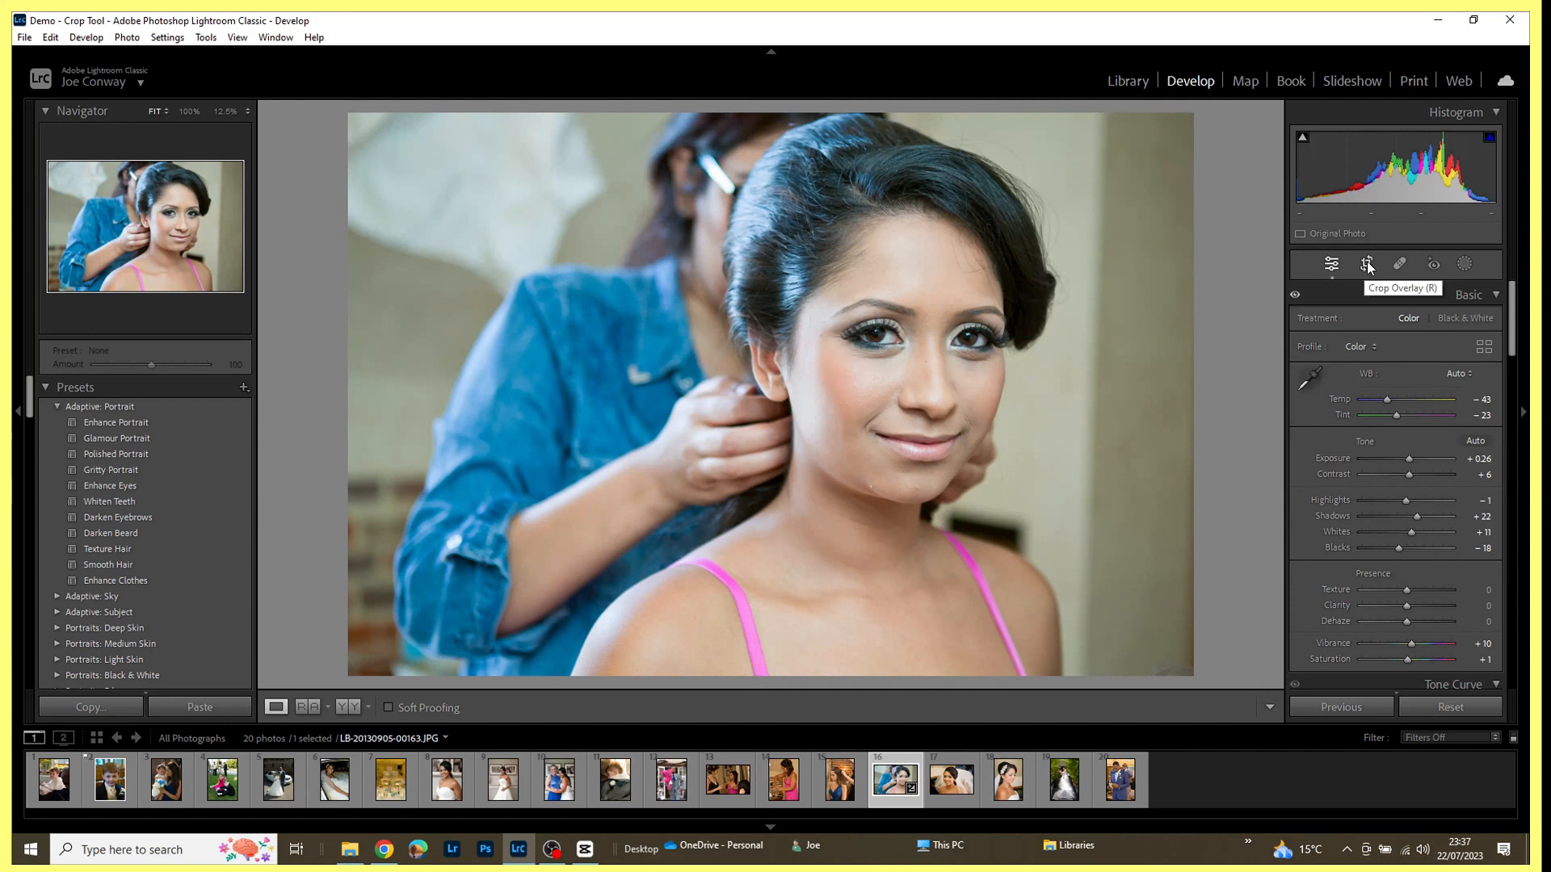
click(1367, 264)
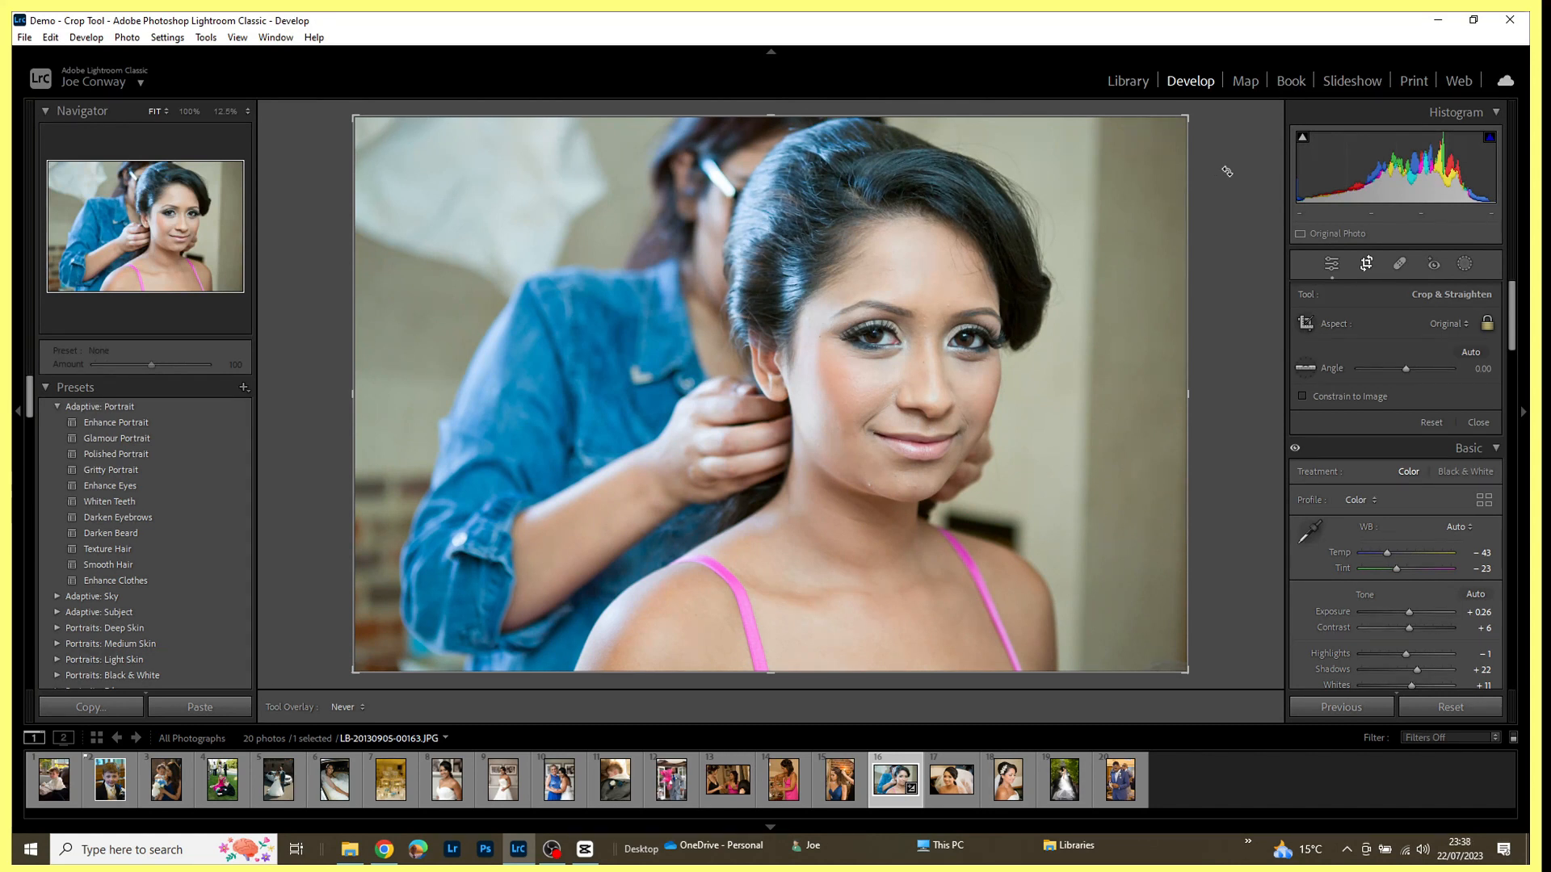
click(1128, 81)
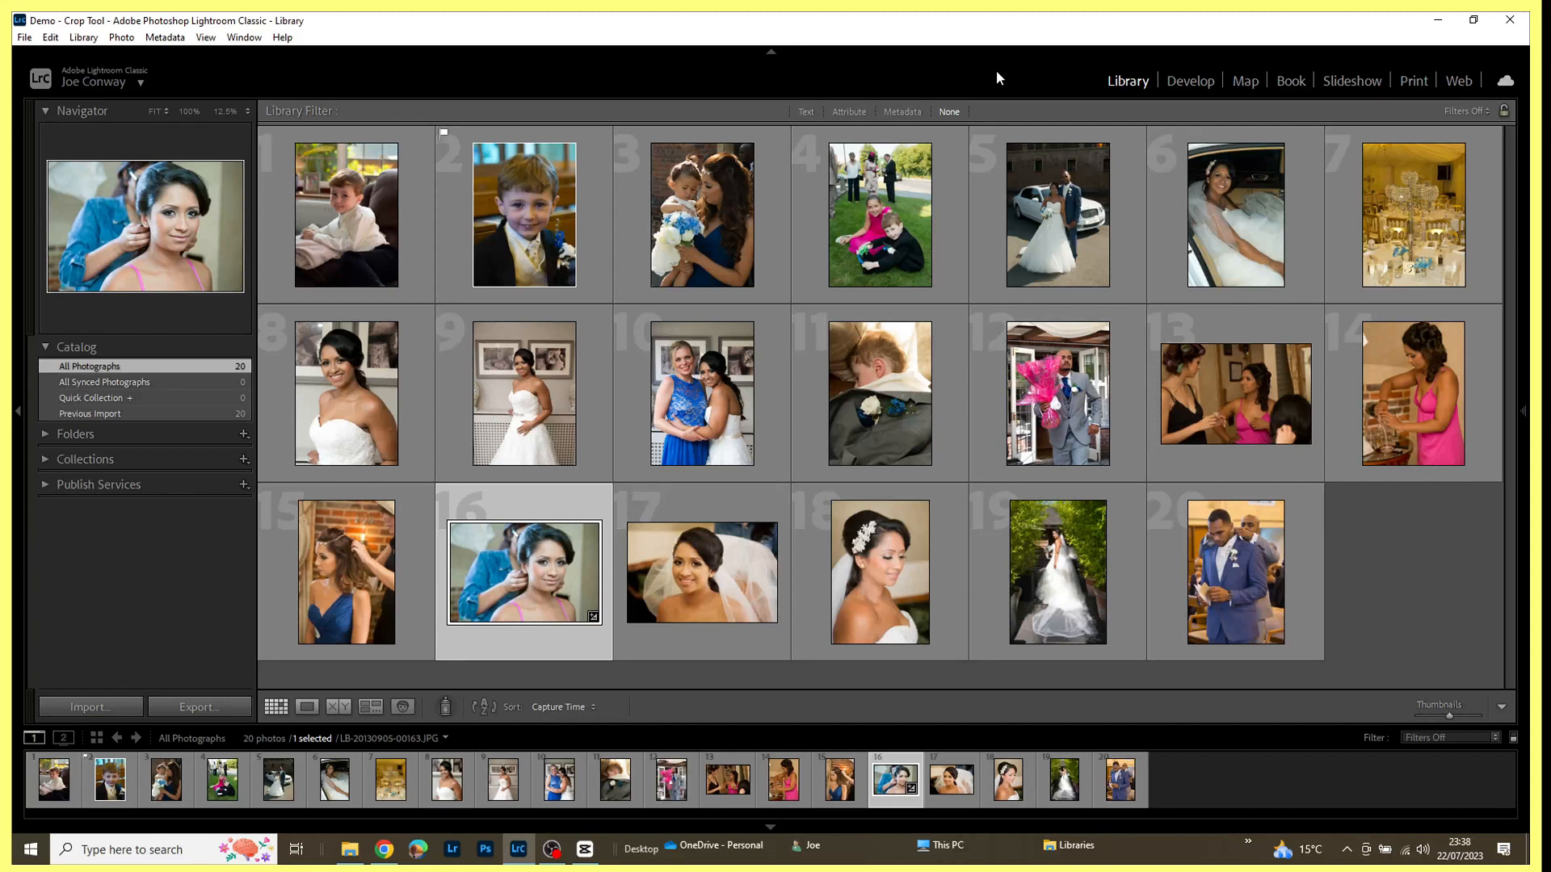
Step: Crop the portrait inwards from its upper-right corner with the aspect ratio unlocked, and reset the crop
key(r)
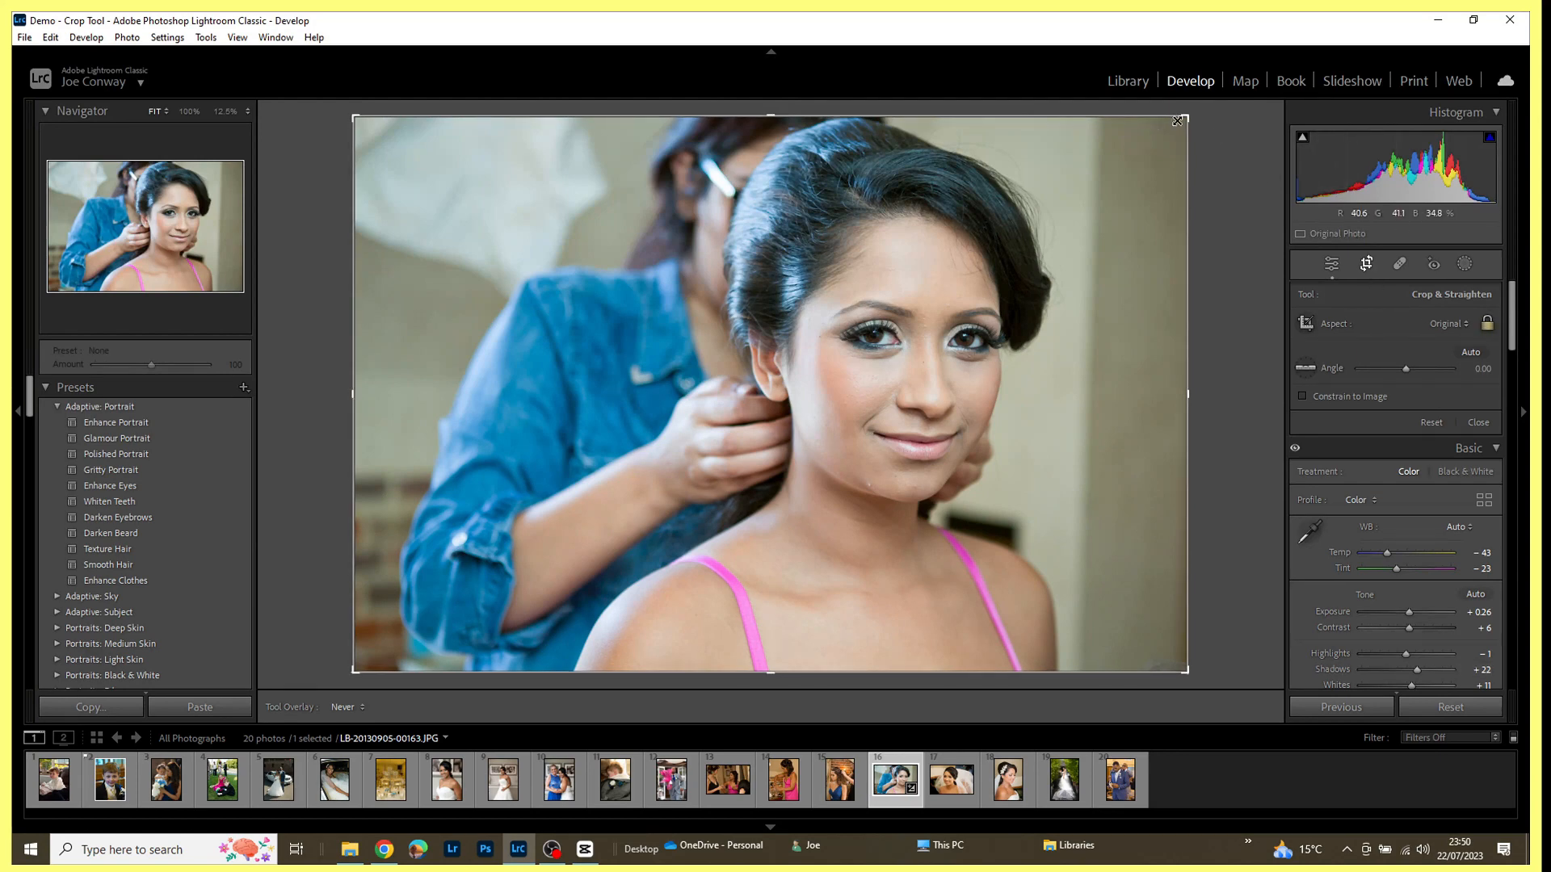
mouse_move(1177, 121)
mouse_down()
mouse_move(1042, 212)
mouse_move(1019, 201)
mouse_move(1130, 129)
mouse_move(929, 201)
mouse_move(1196, 191)
mouse_move(1137, 145)
mouse_move(1131, 191)
mouse_move(936, 214)
mouse_move(1107, 173)
mouse_move(1199, 115)
mouse_up()
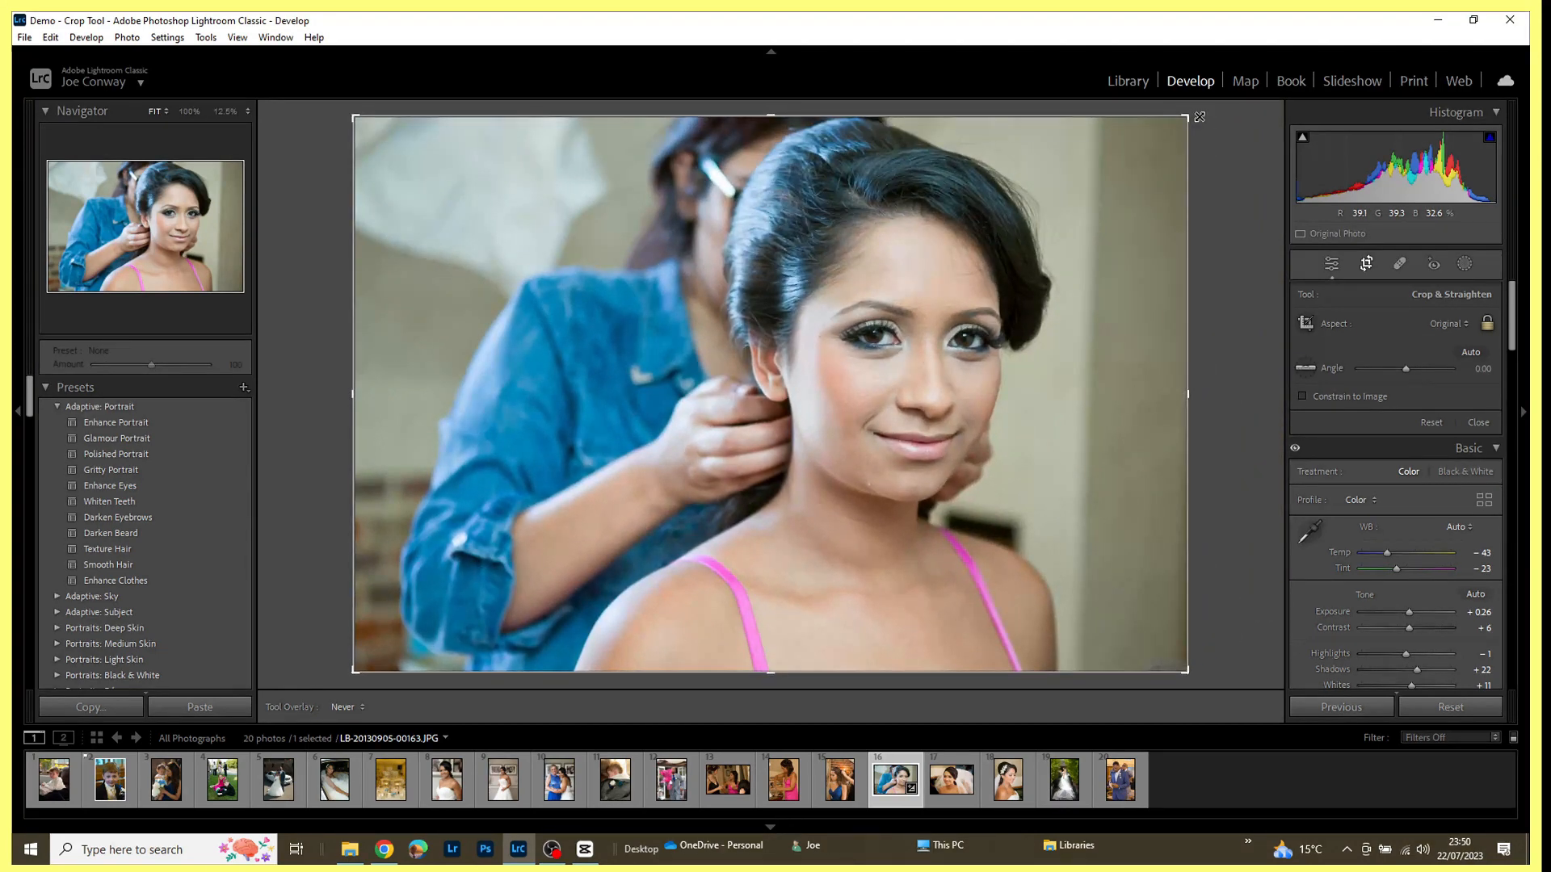
click(1488, 324)
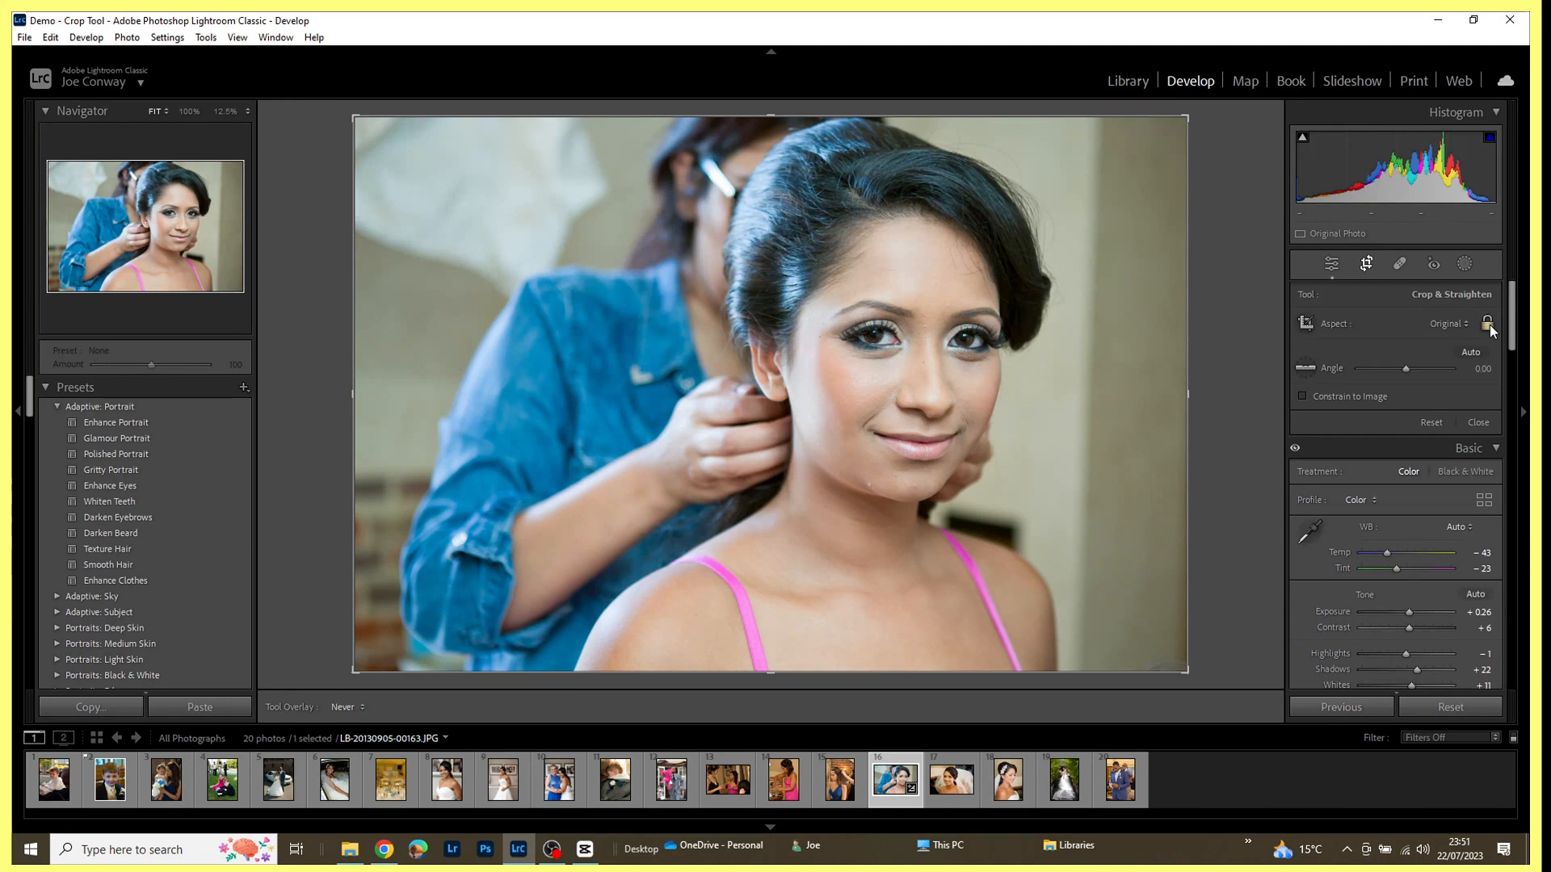
click(1486, 324)
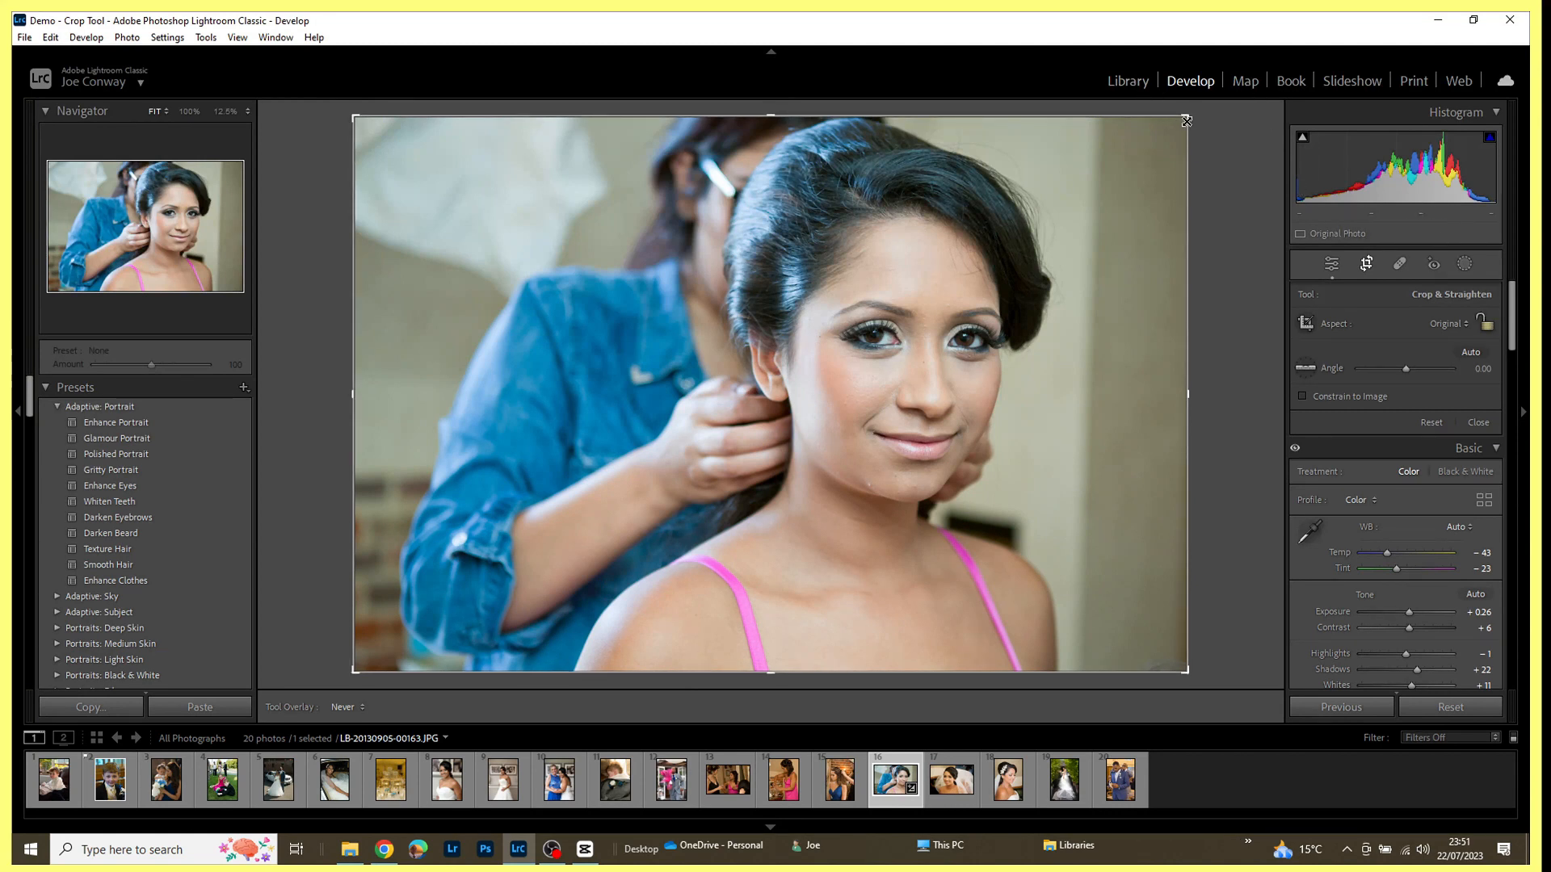
drag(1187, 118, 1053, 214)
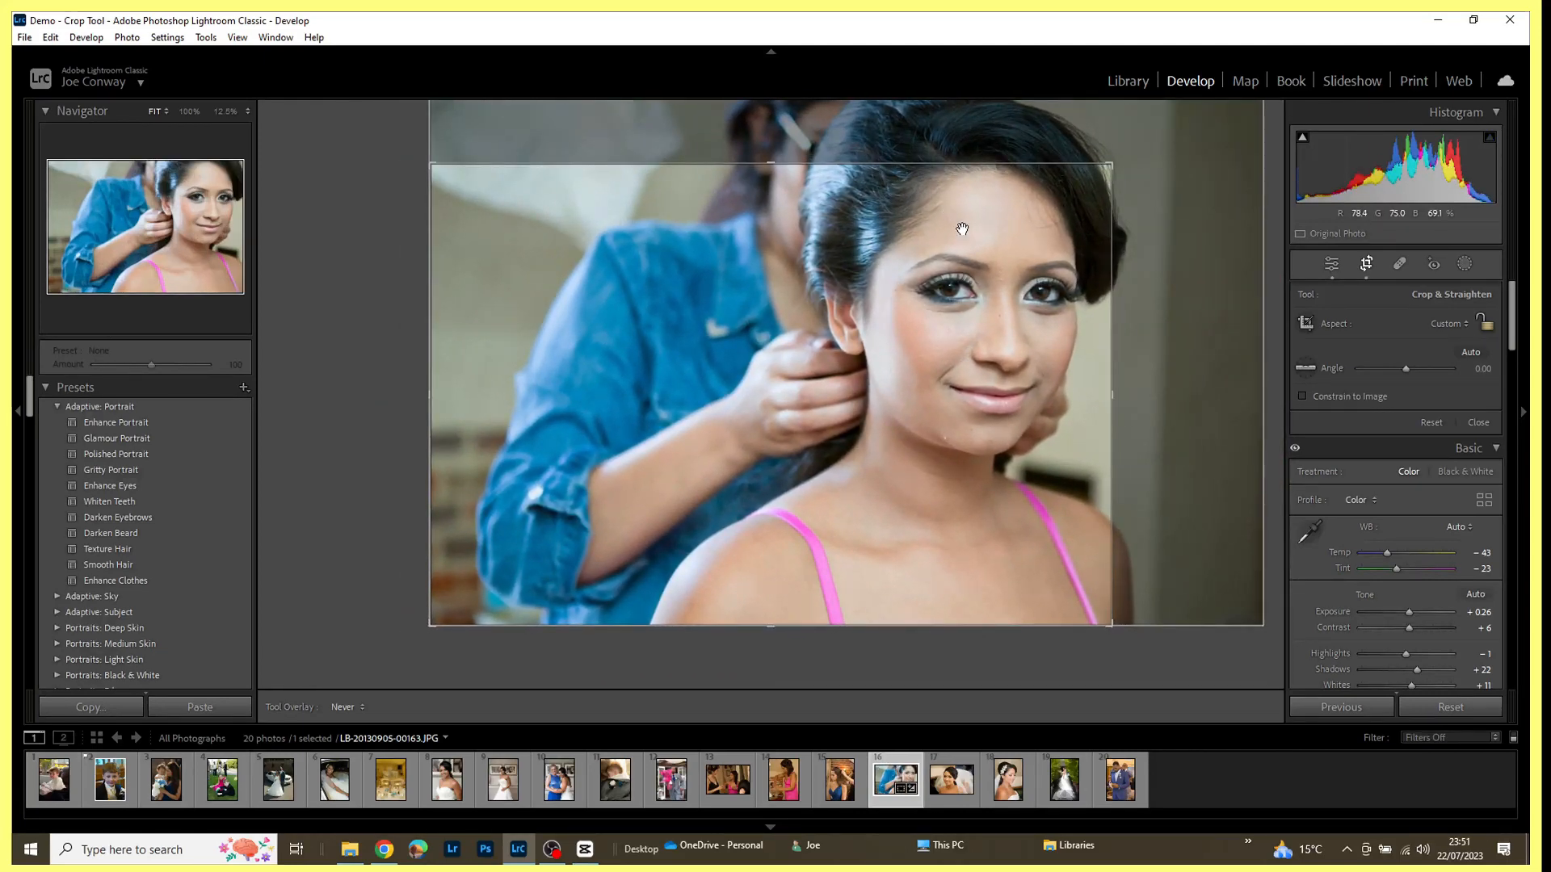
click(1484, 323)
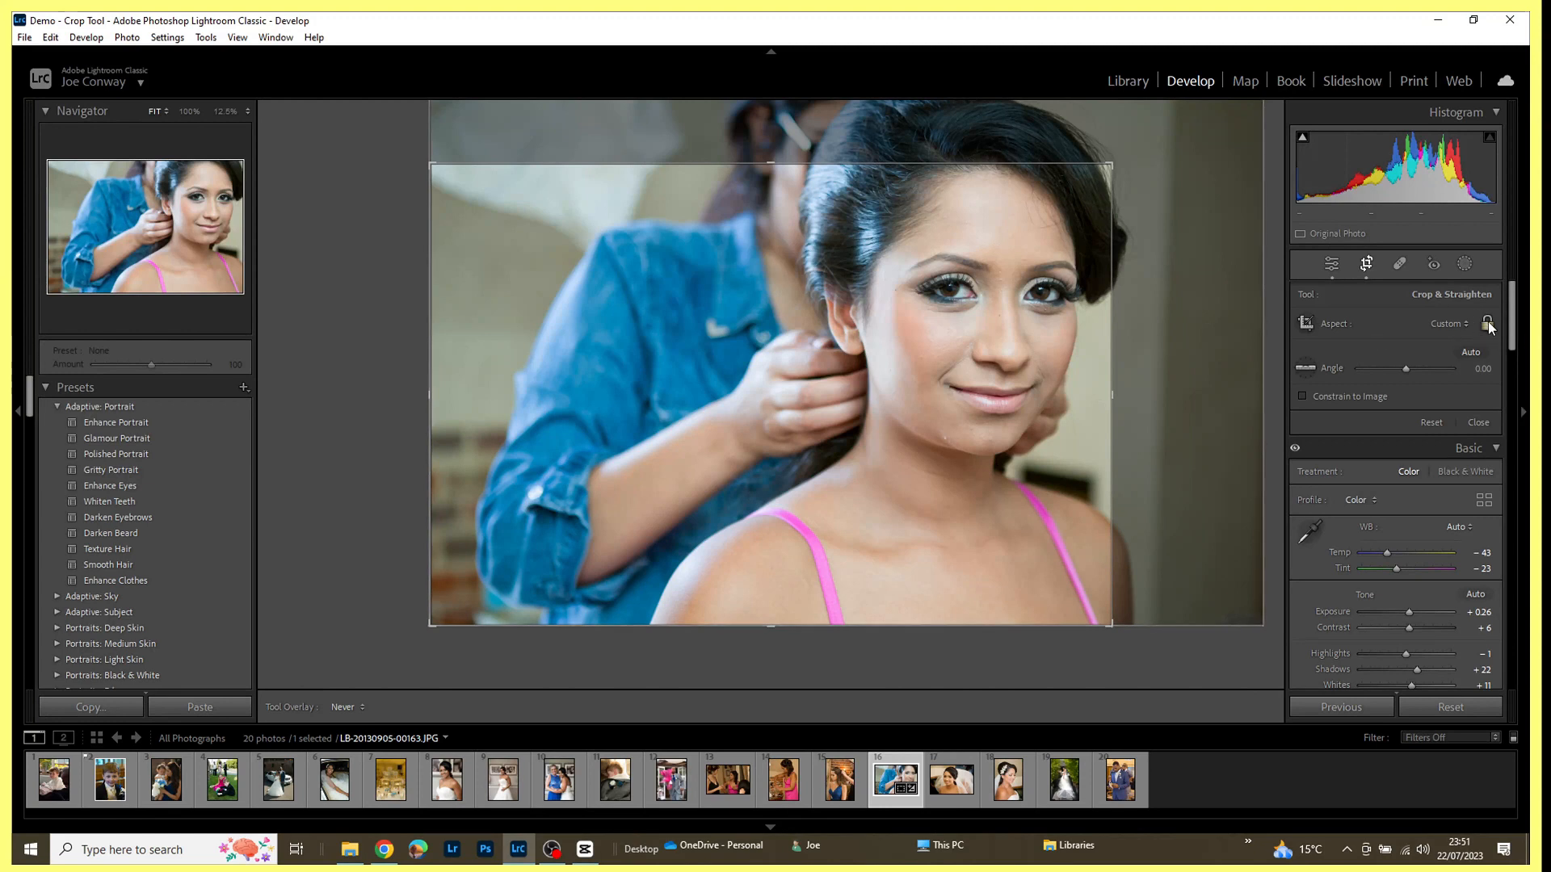
click(1432, 424)
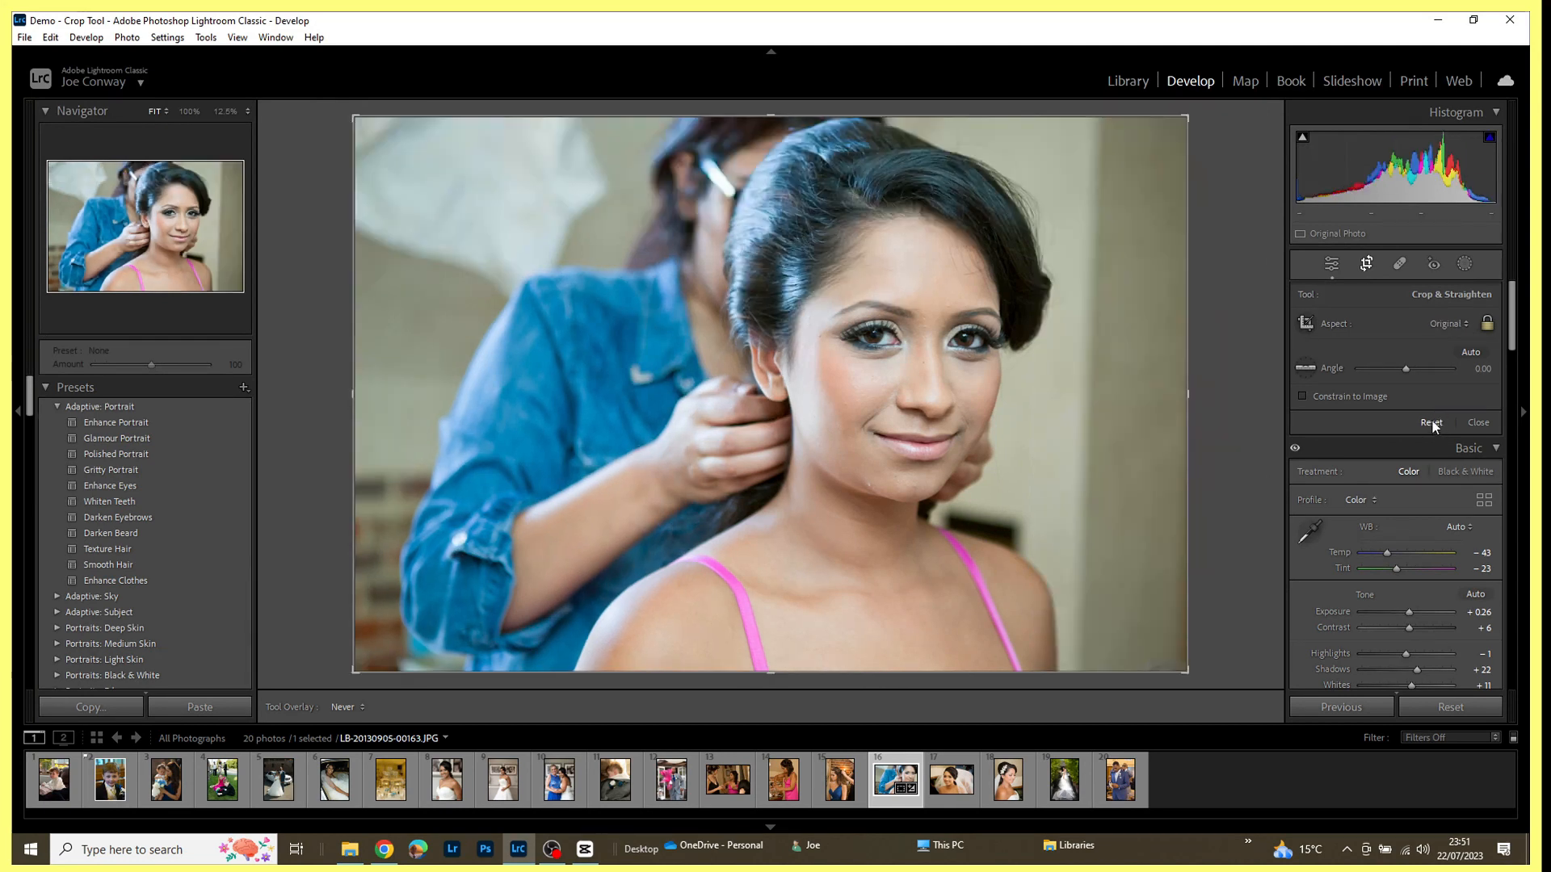
Step: Apply a custom 8 x 6 aspect ratio to the portrait's crop, and reset it
click(1466, 323)
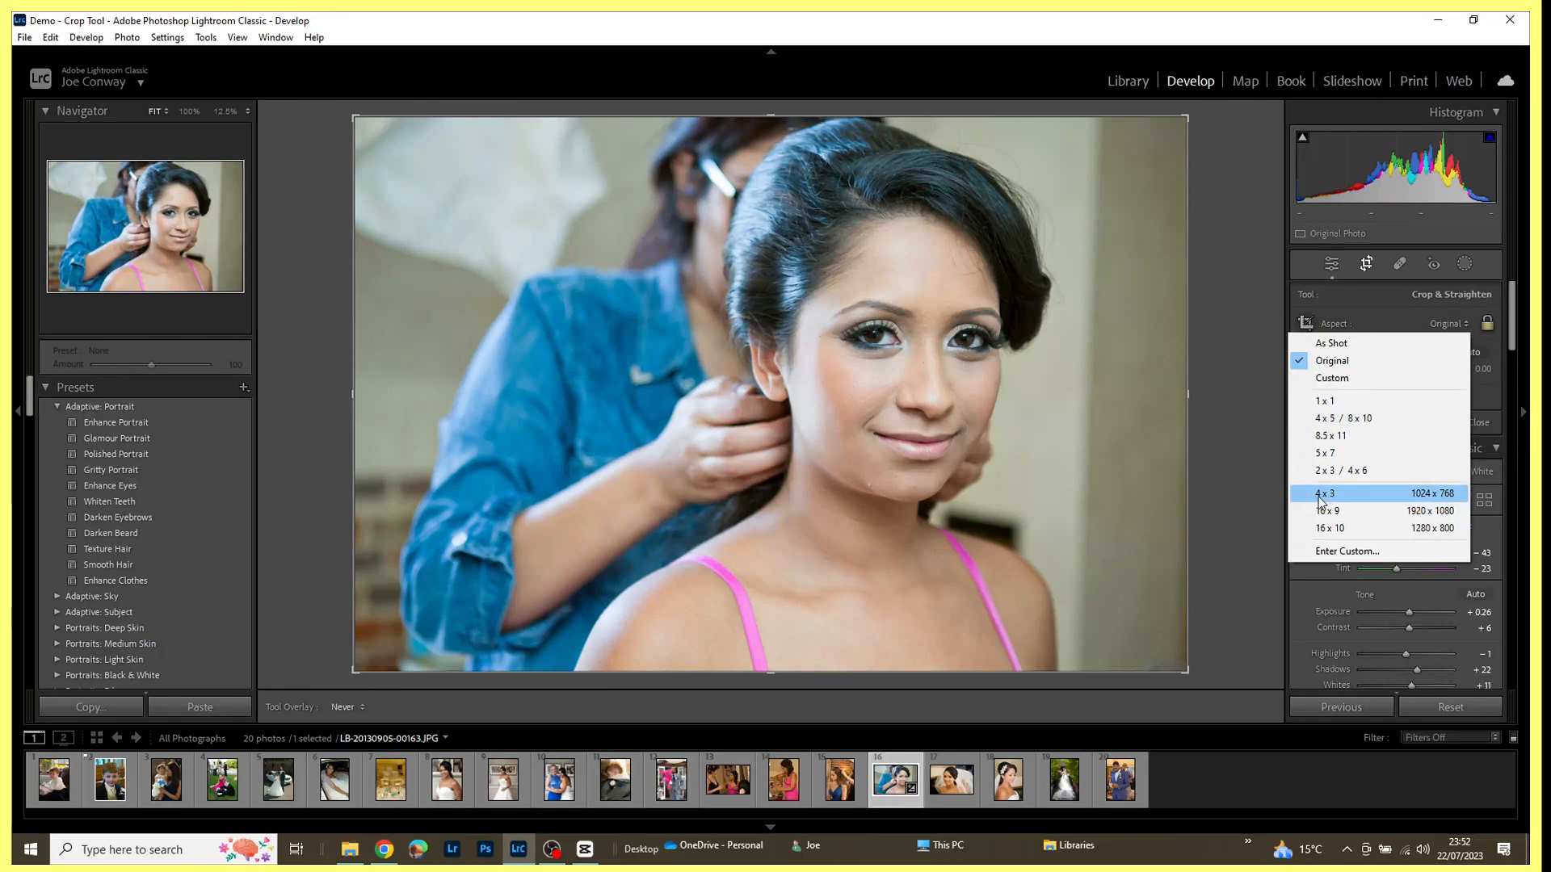
click(1327, 552)
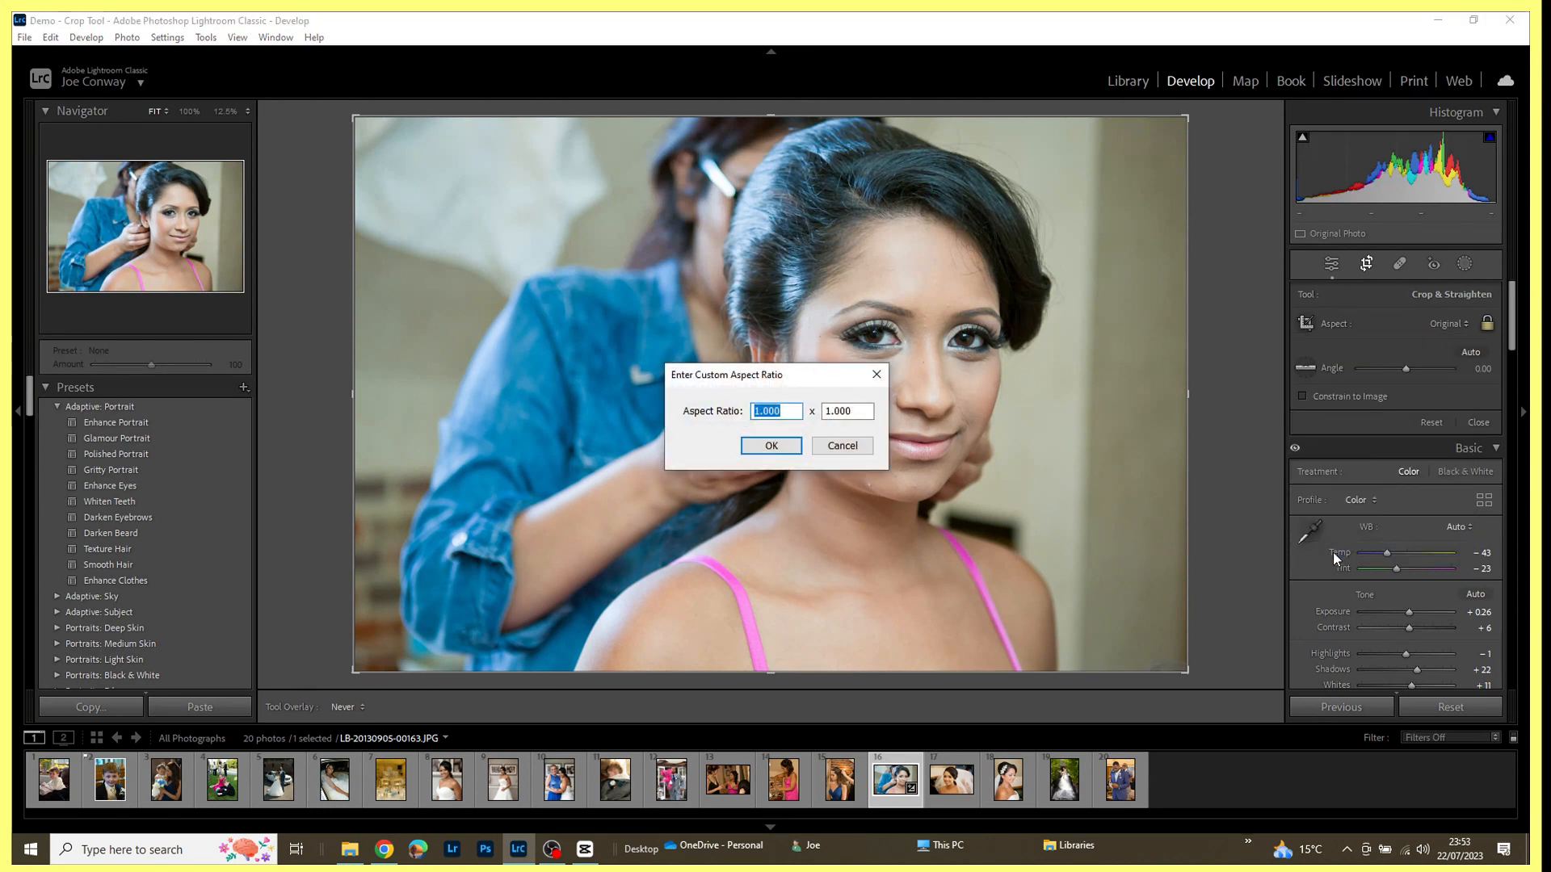
text(8)
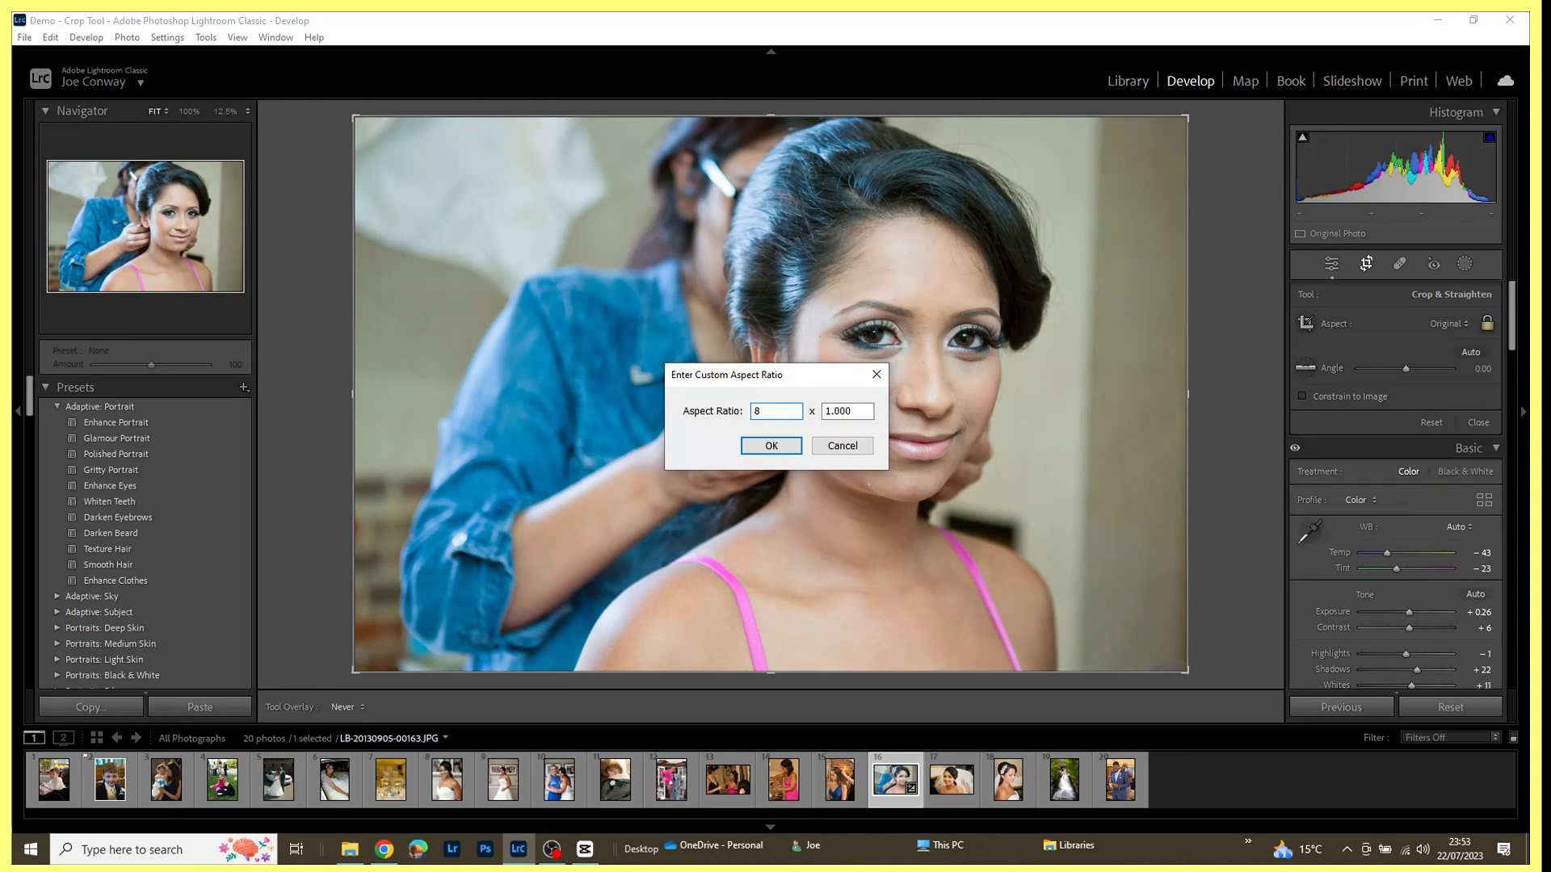
key(Tab)
text(6)
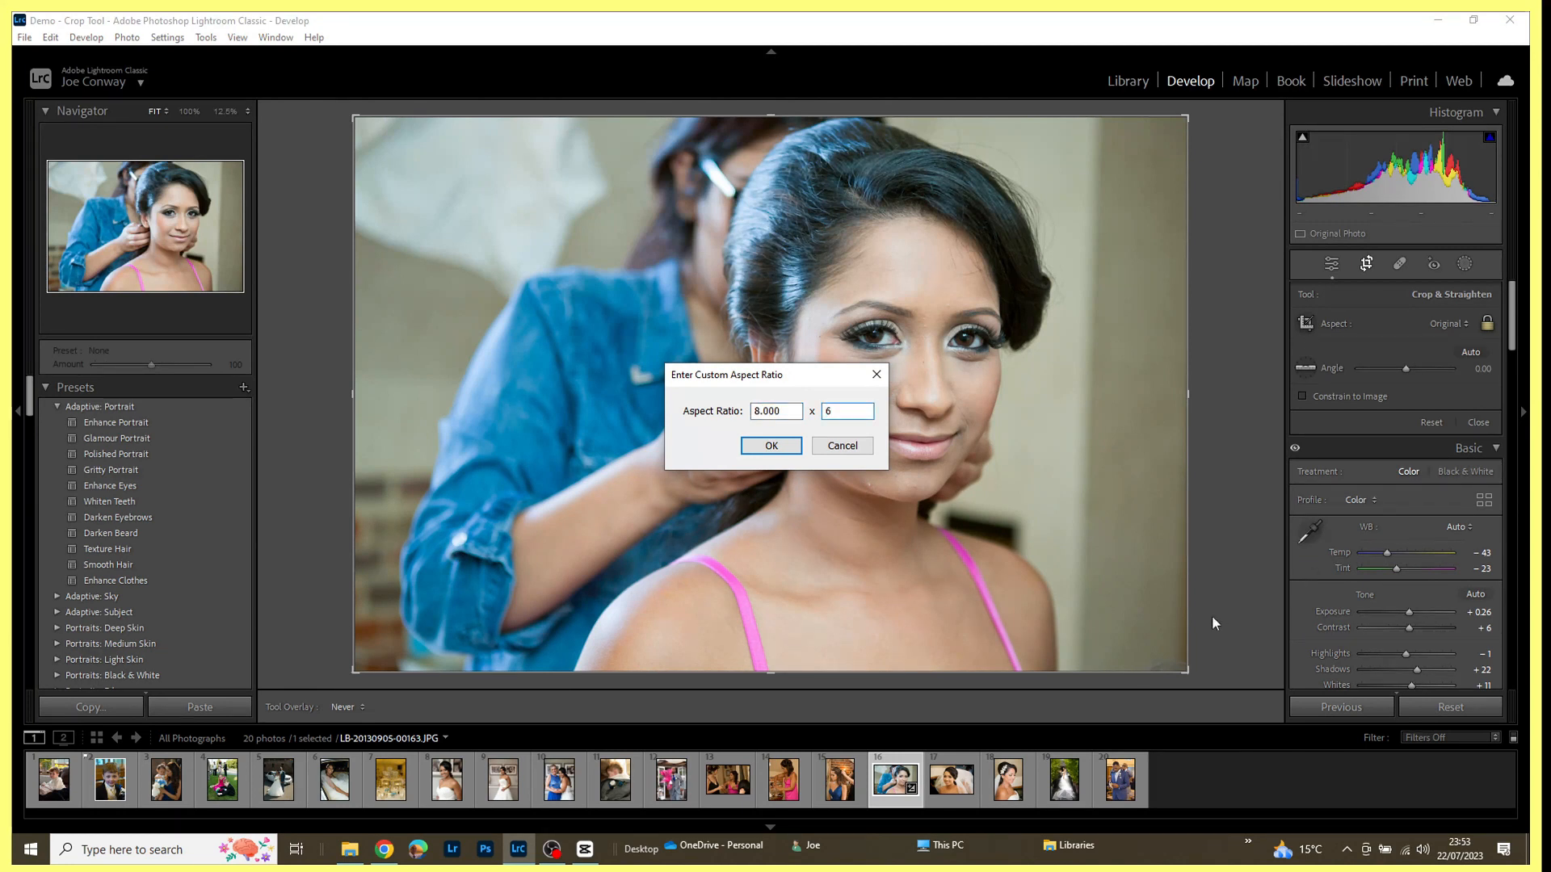
click(772, 446)
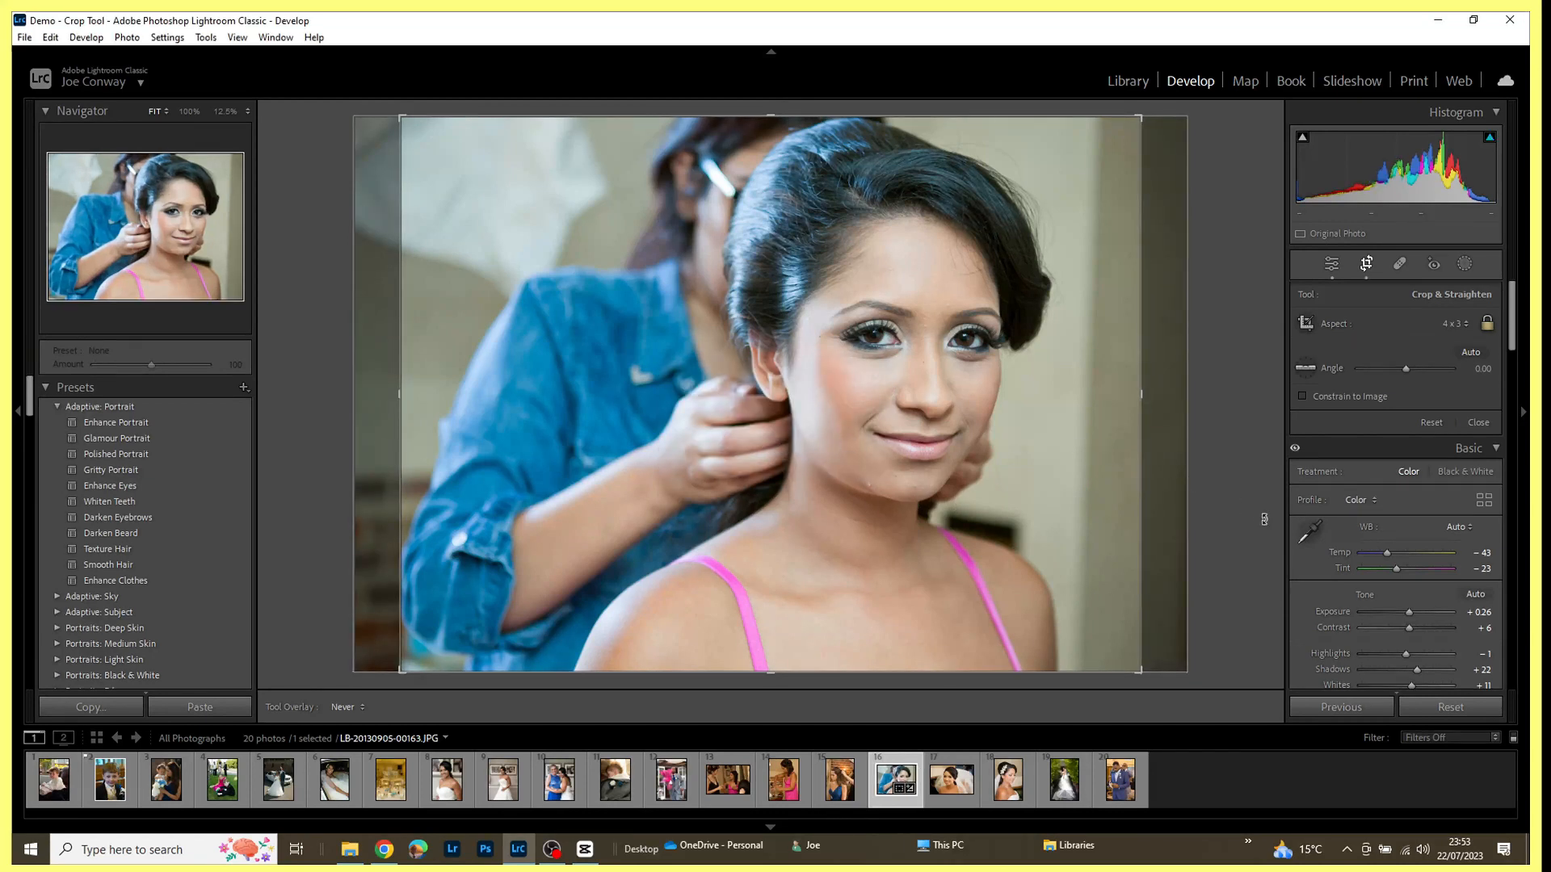
click(1467, 323)
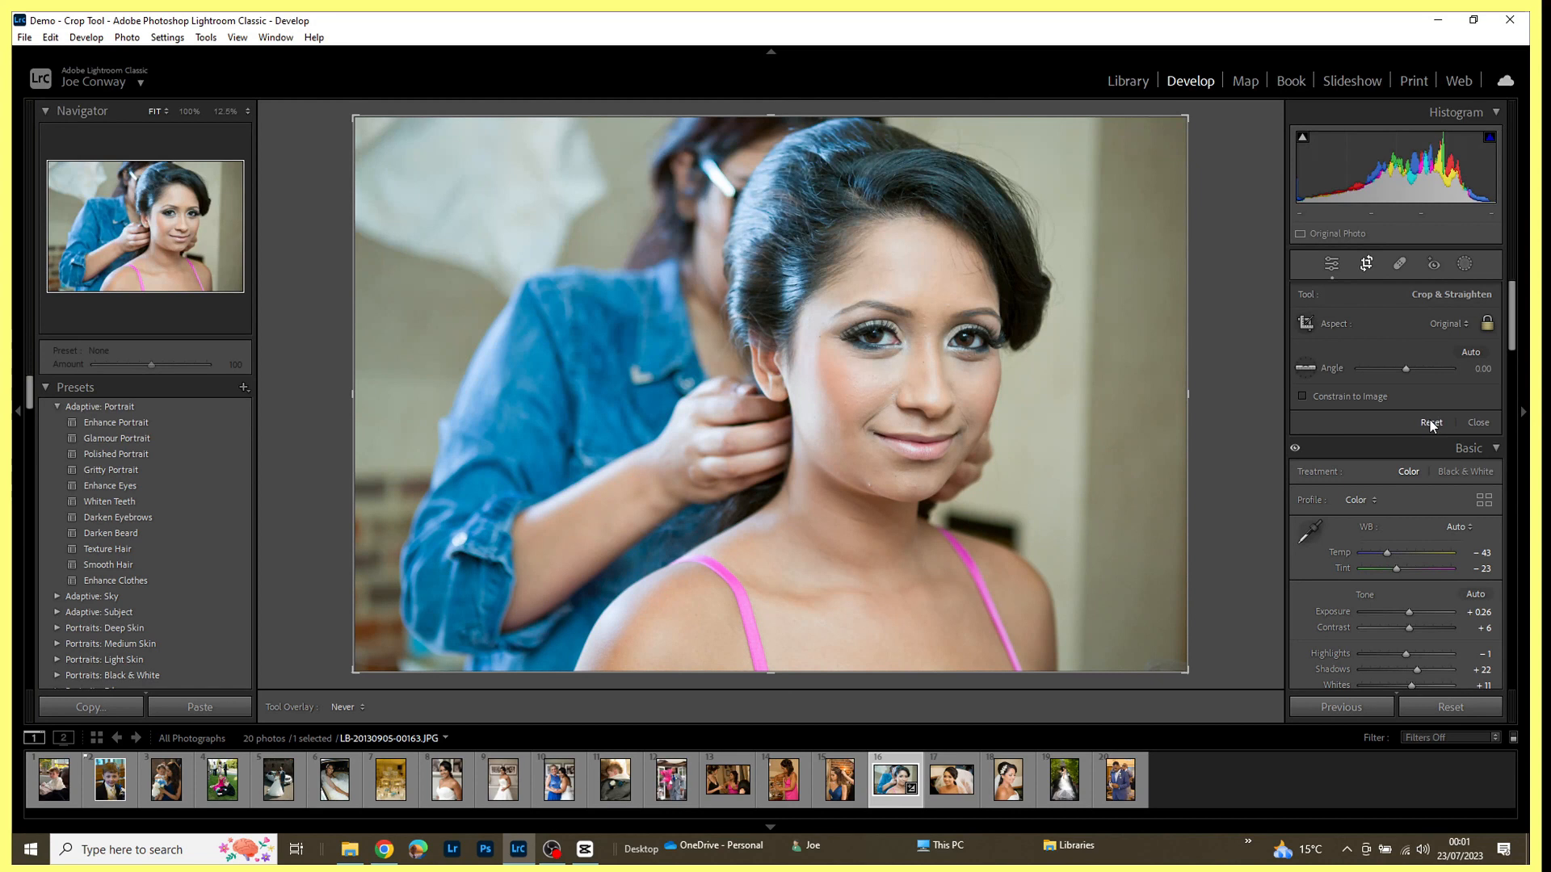
Step: Draw a new crop frame at a 4 x 3 aspect ratio around the woman and the stylist's hands
click(1462, 323)
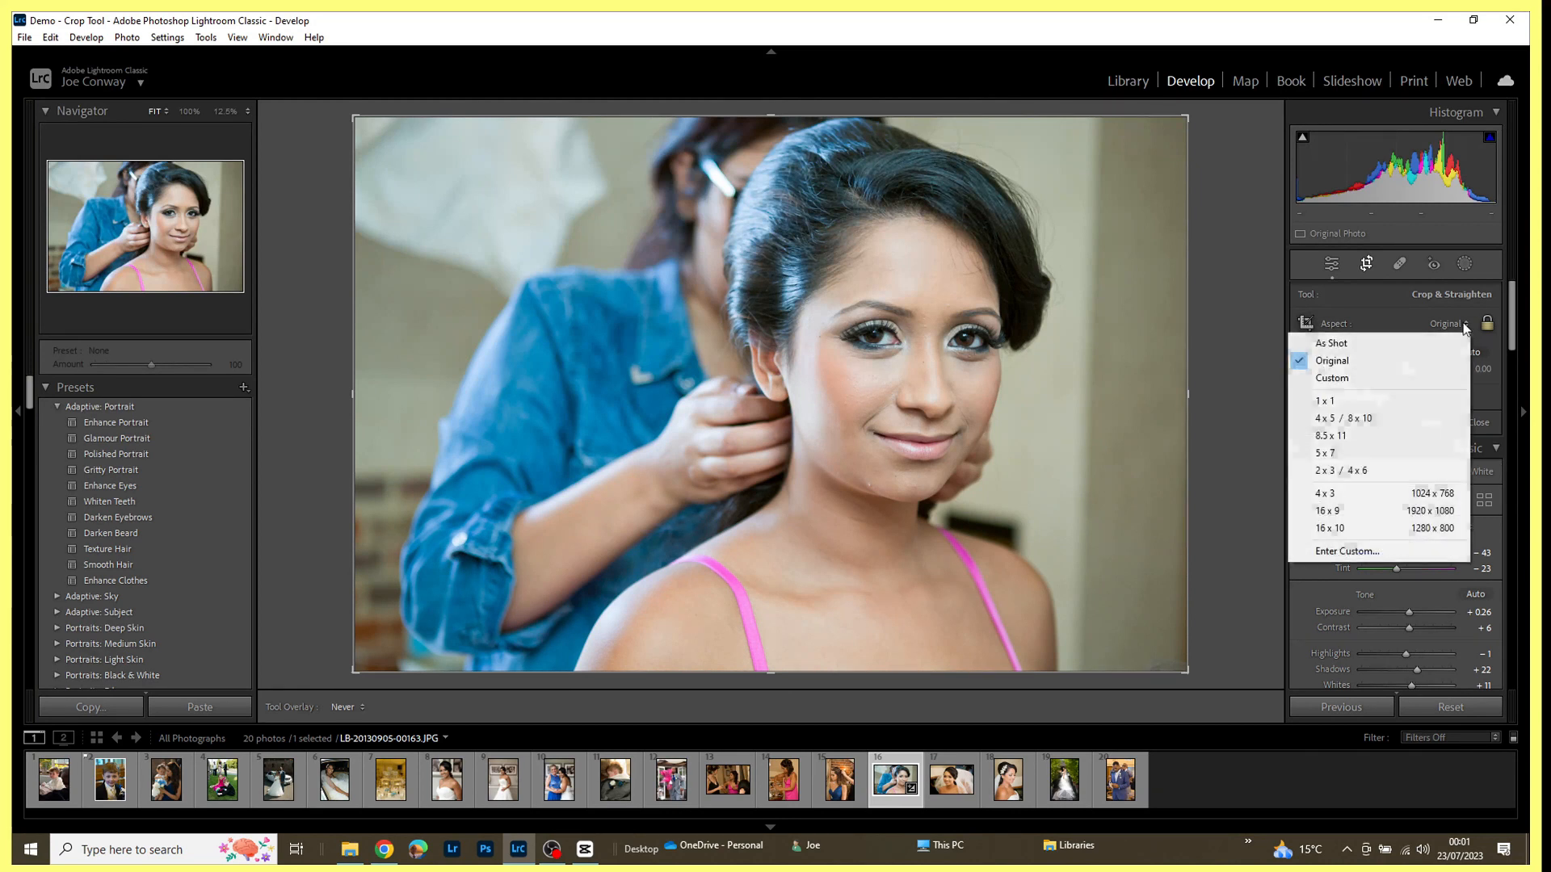
click(1340, 496)
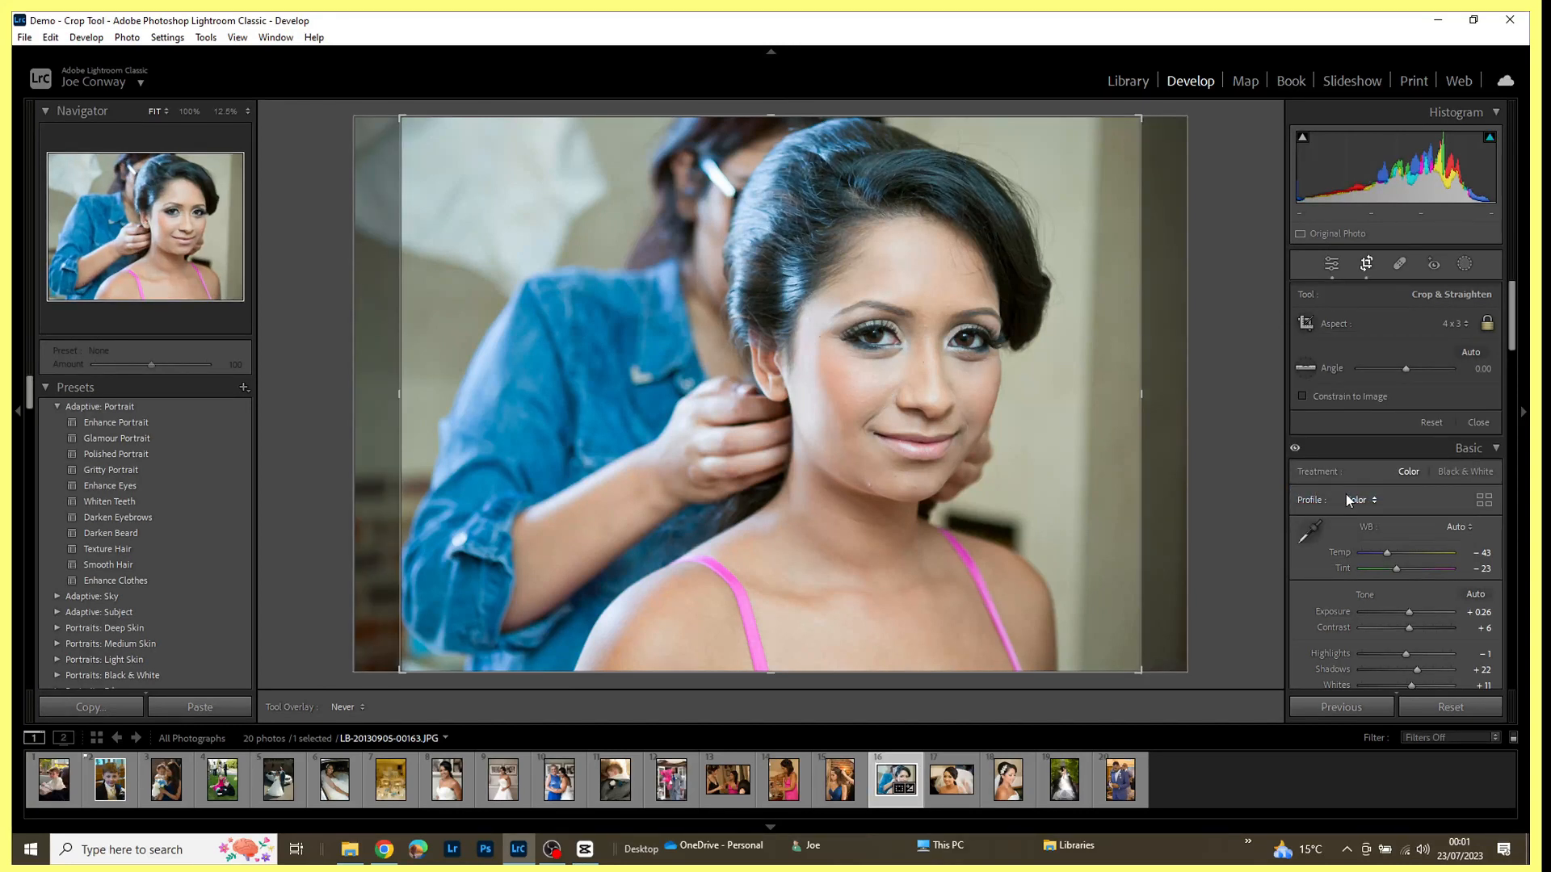
click(1306, 323)
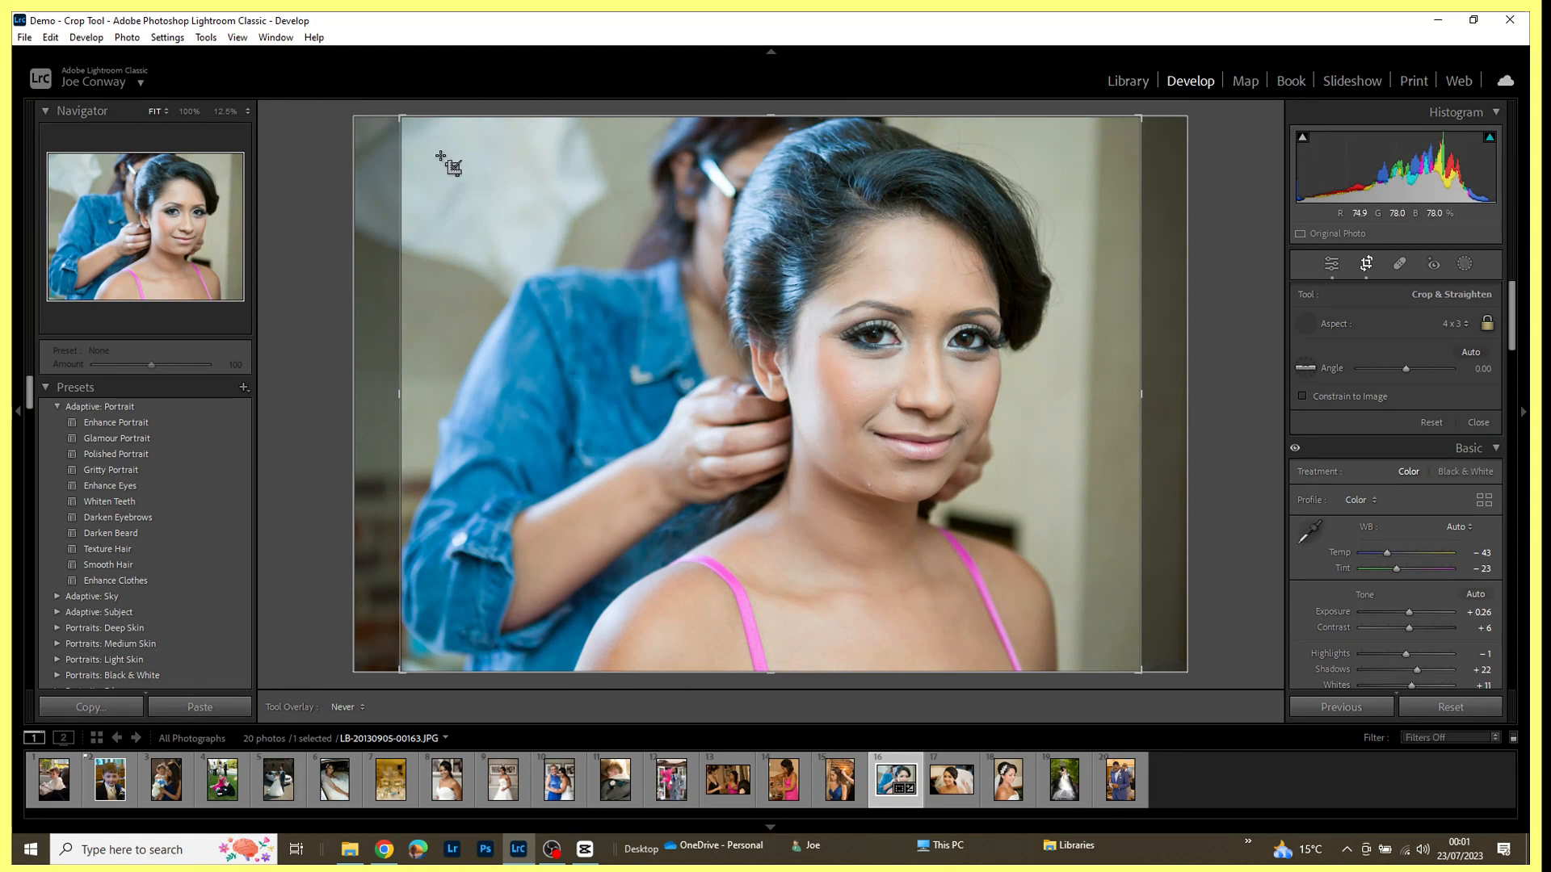
mouse_move(513, 346)
mouse_down()
mouse_move(554, 400)
mouse_move(614, 371)
mouse_move(1082, 606)
mouse_move(1223, 638)
mouse_up()
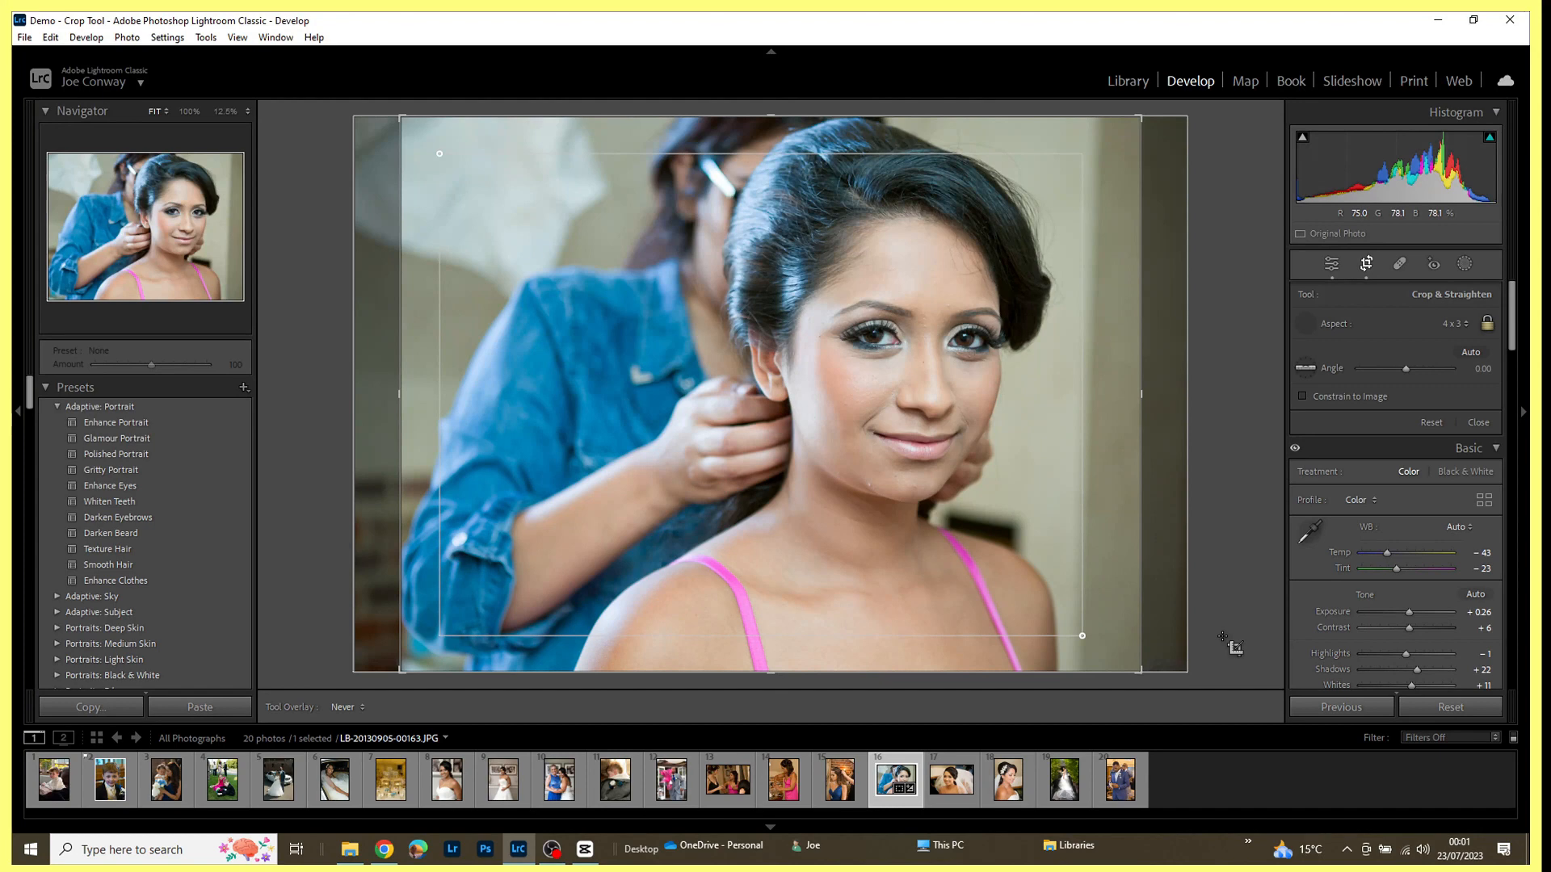
drag(1223, 638, 1221, 637)
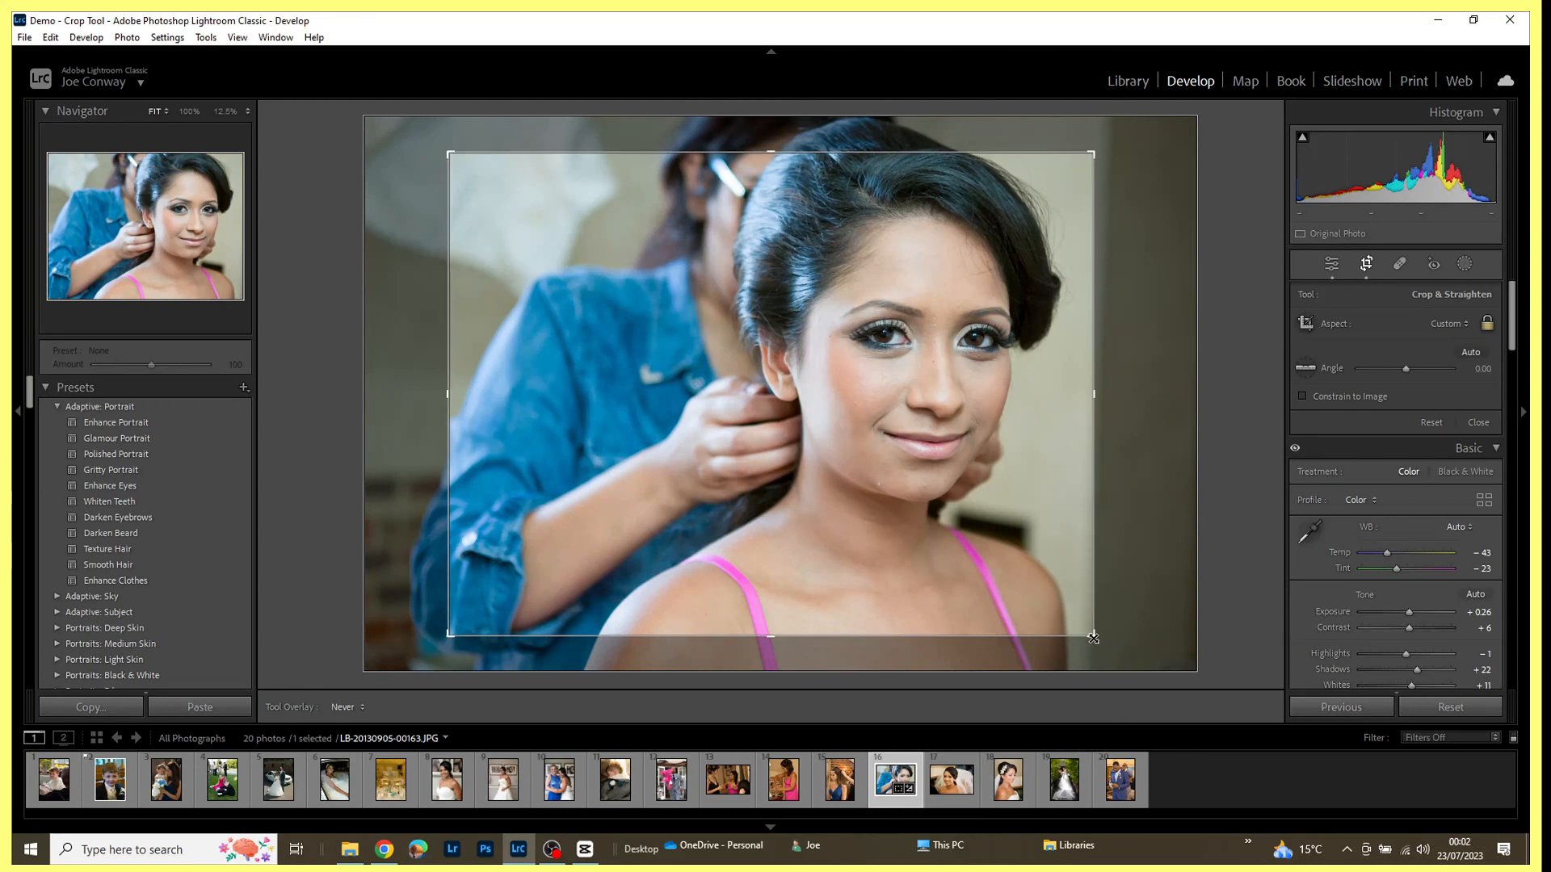
Step: Enlarge the crop frame slightly from its lower-right corner, and reset the portrait's crop
drag(1093, 638, 1099, 644)
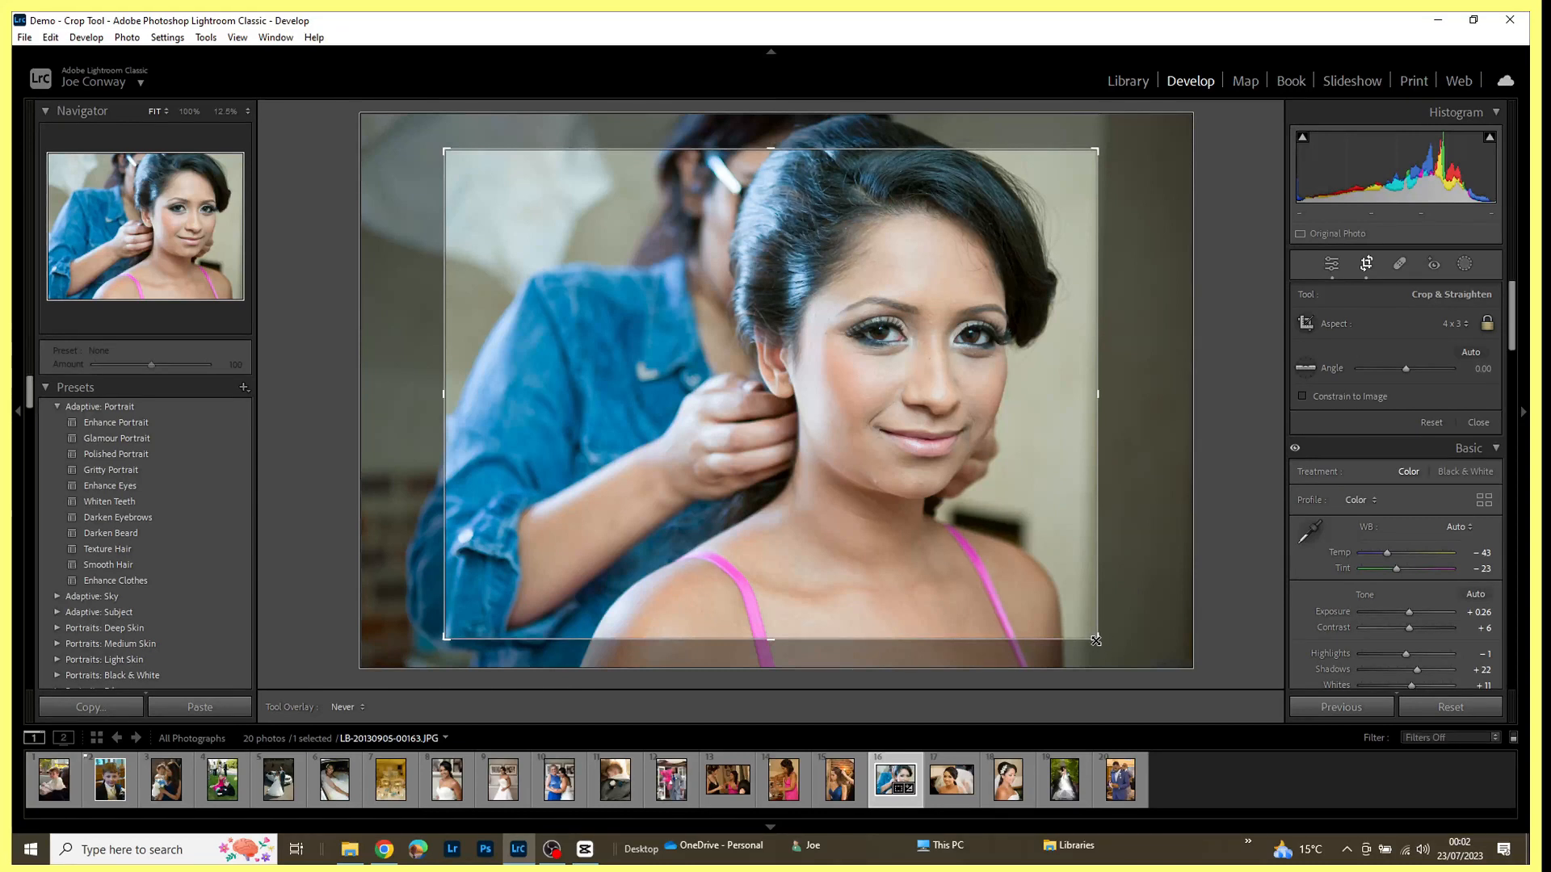
drag(1098, 639, 1098, 645)
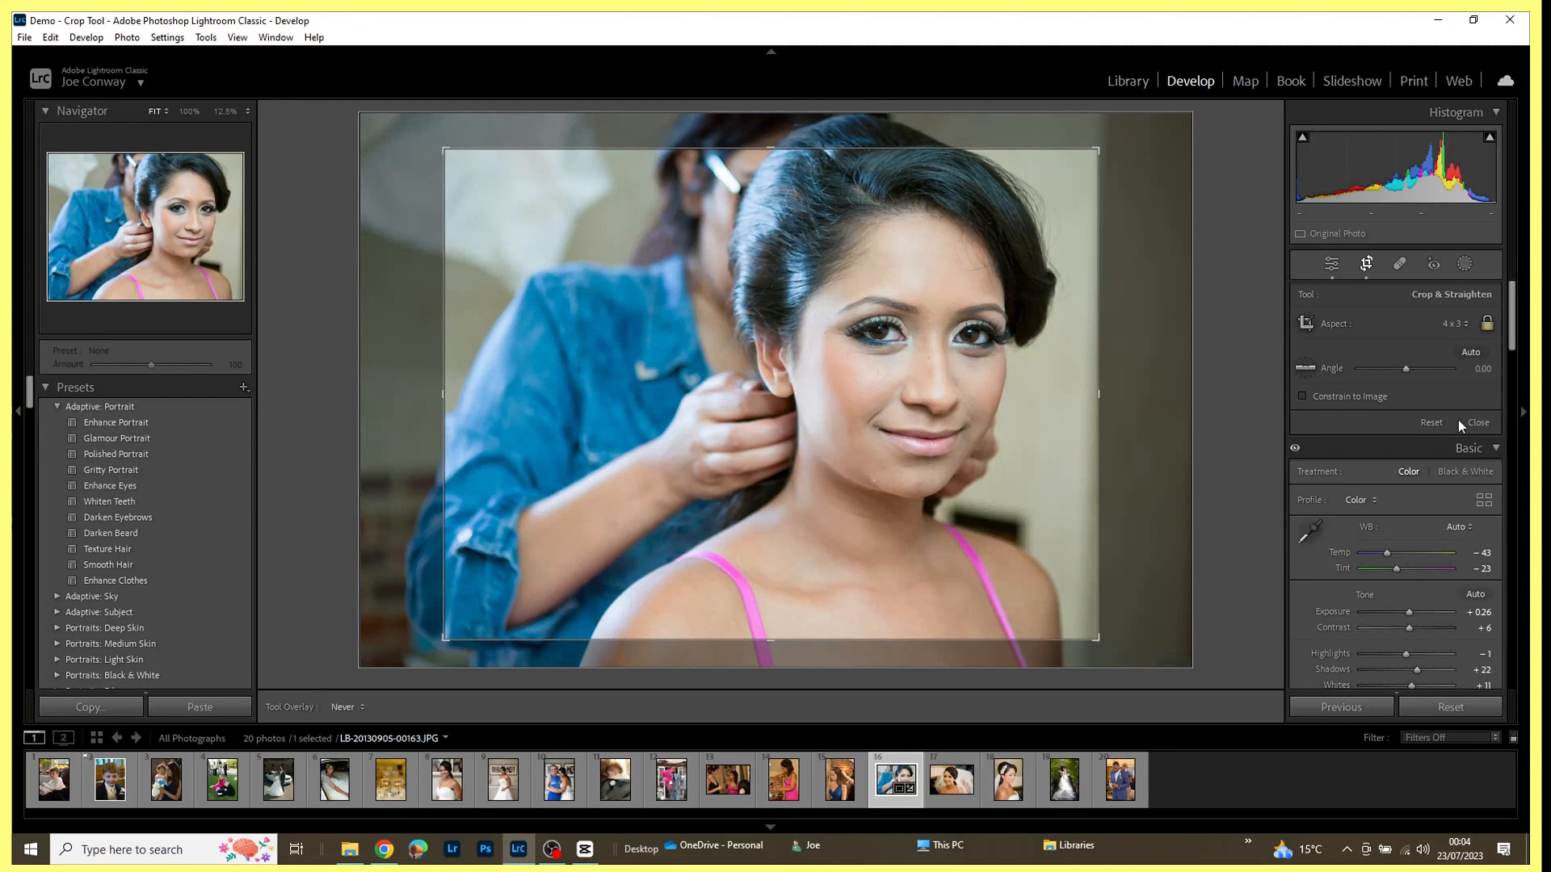
click(1437, 426)
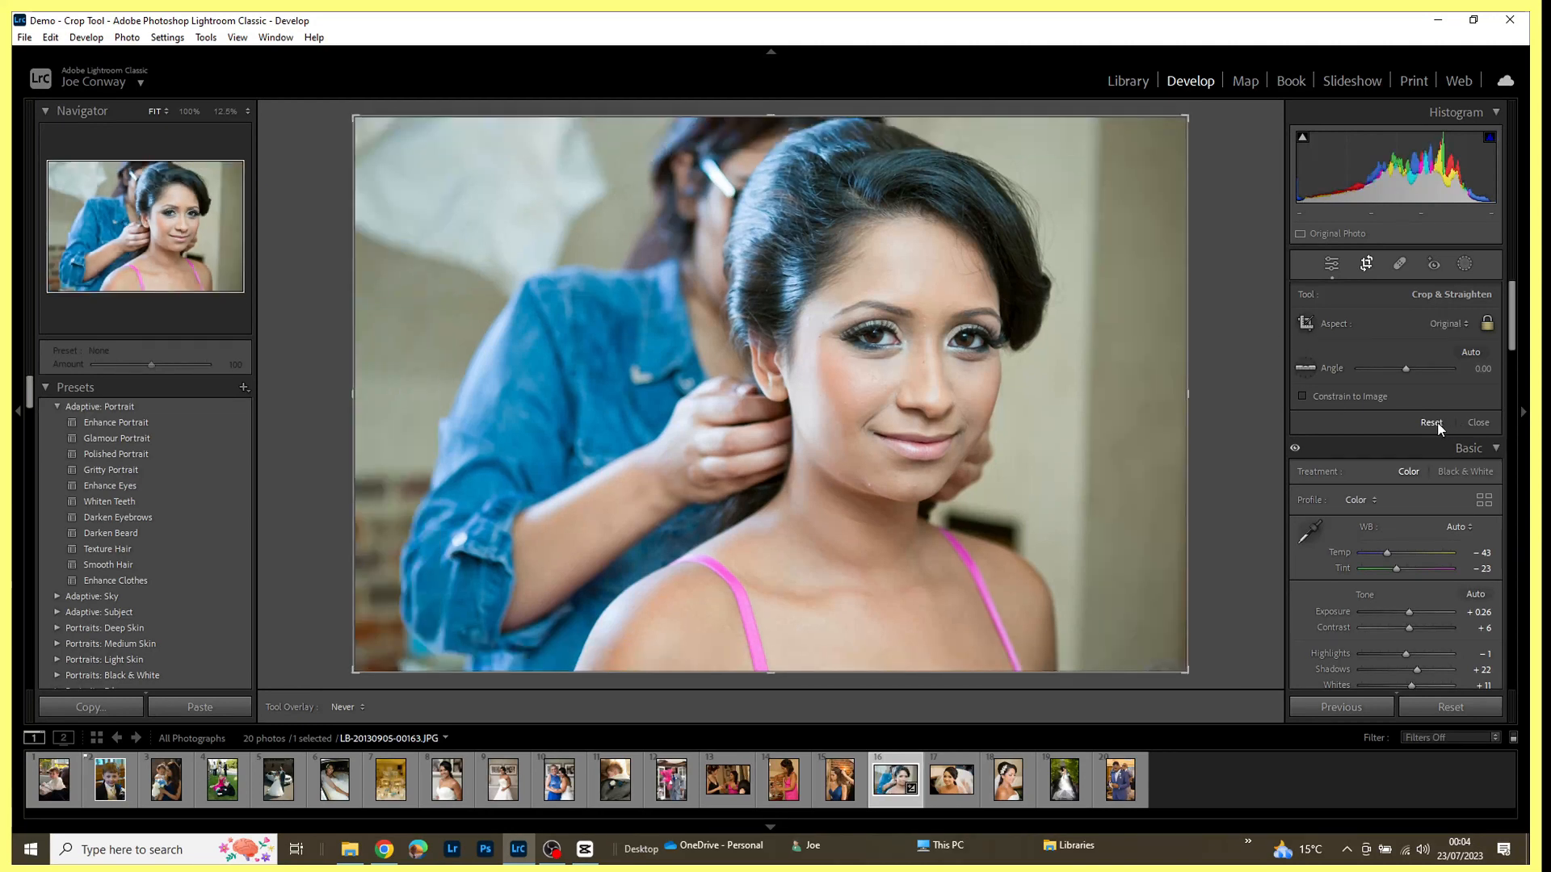
Step: Select photo 9, the bride standing before two framed pictures, from the Library and open it with the Crop tool in Develop
click(1127, 80)
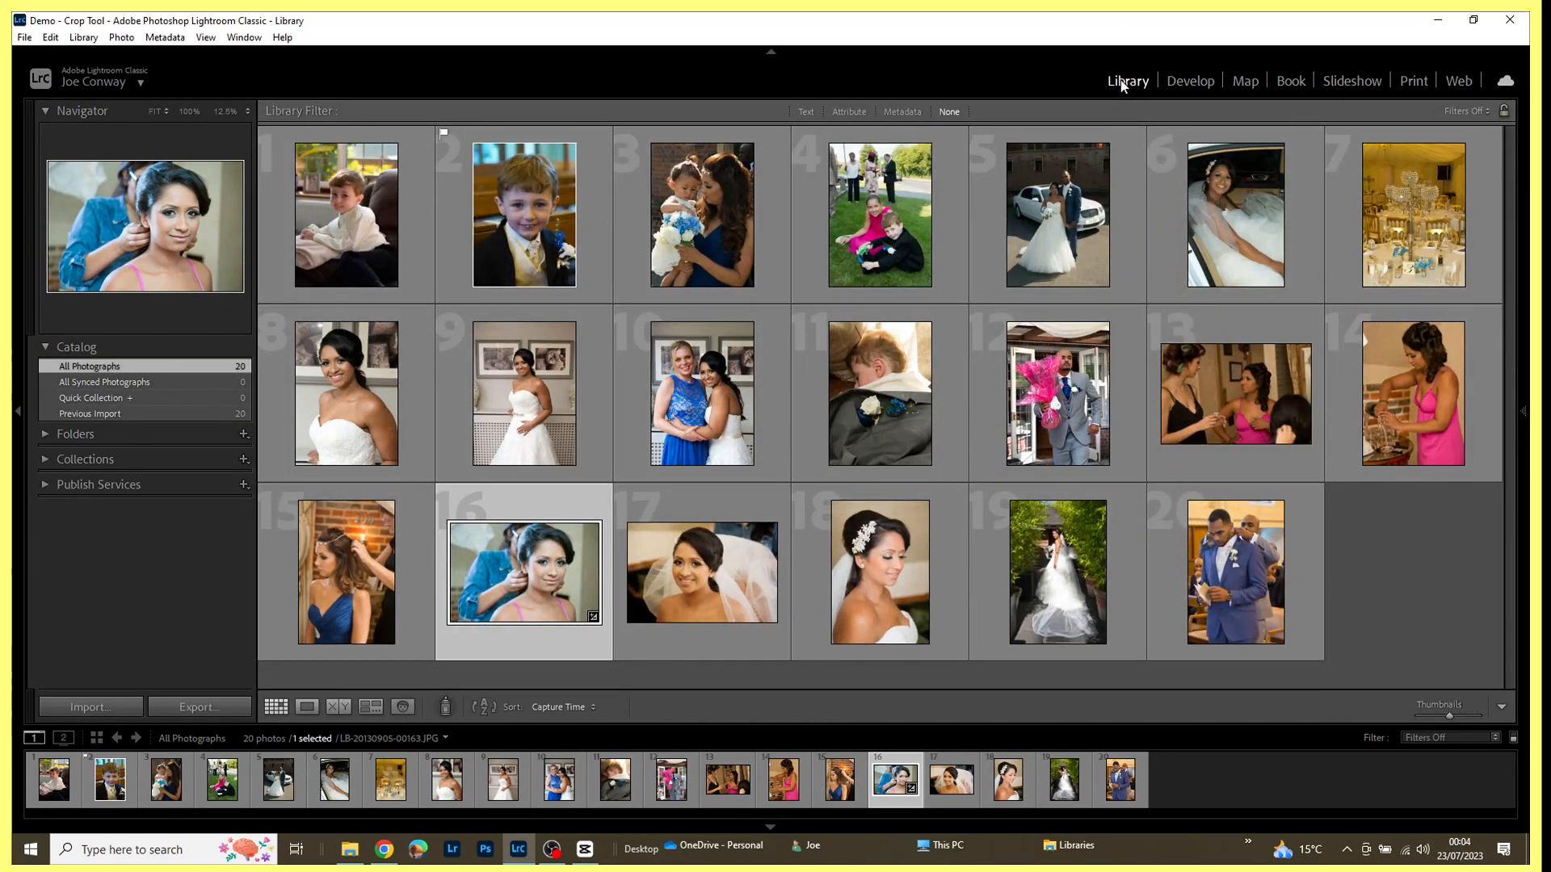
click(509, 430)
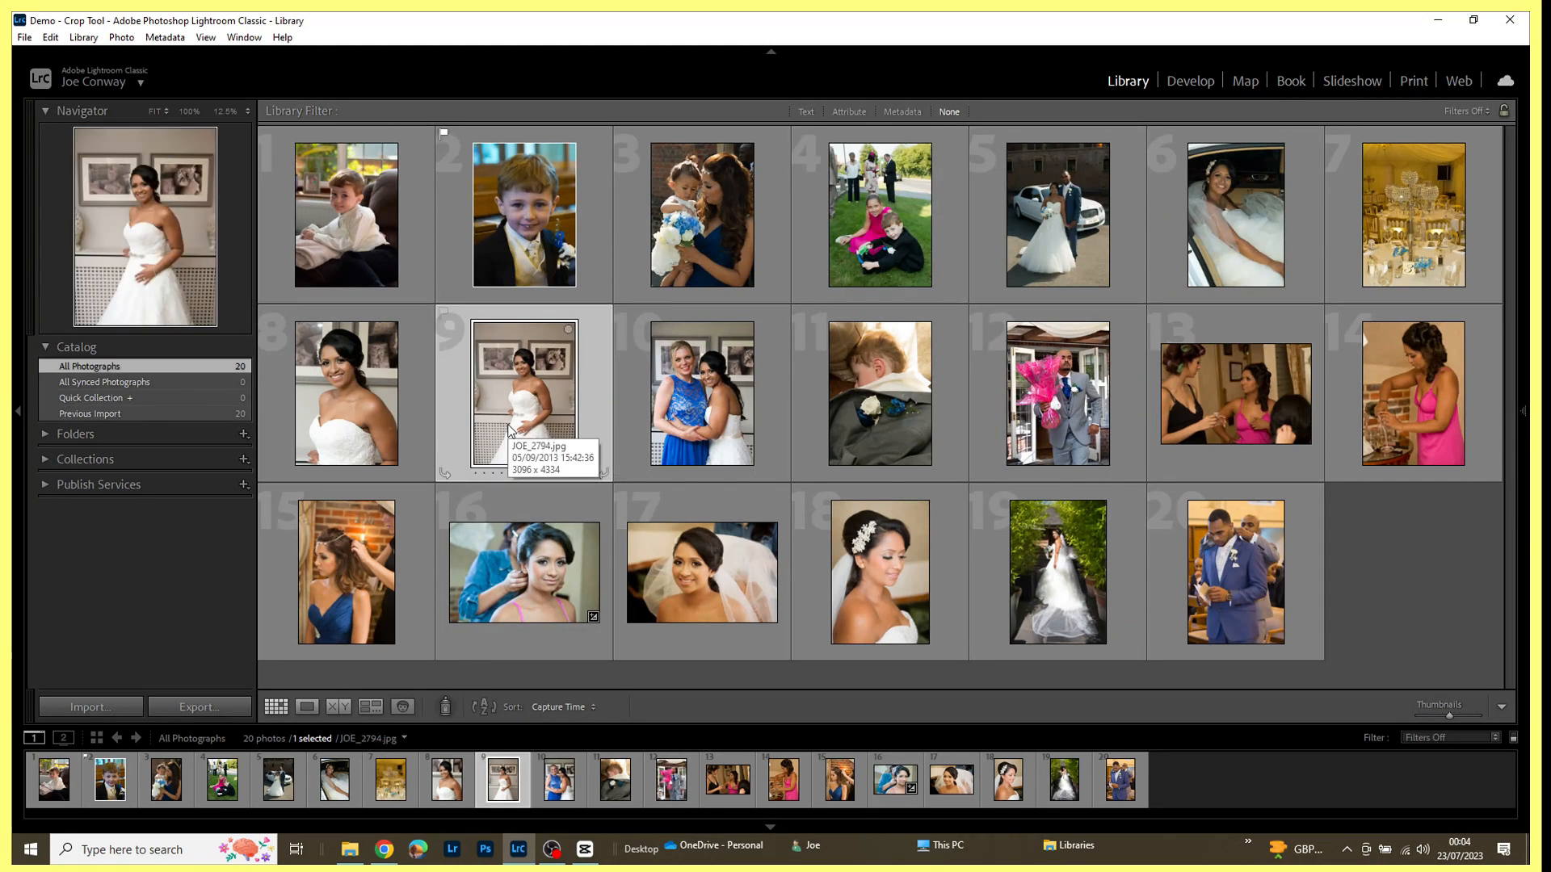
click(1187, 82)
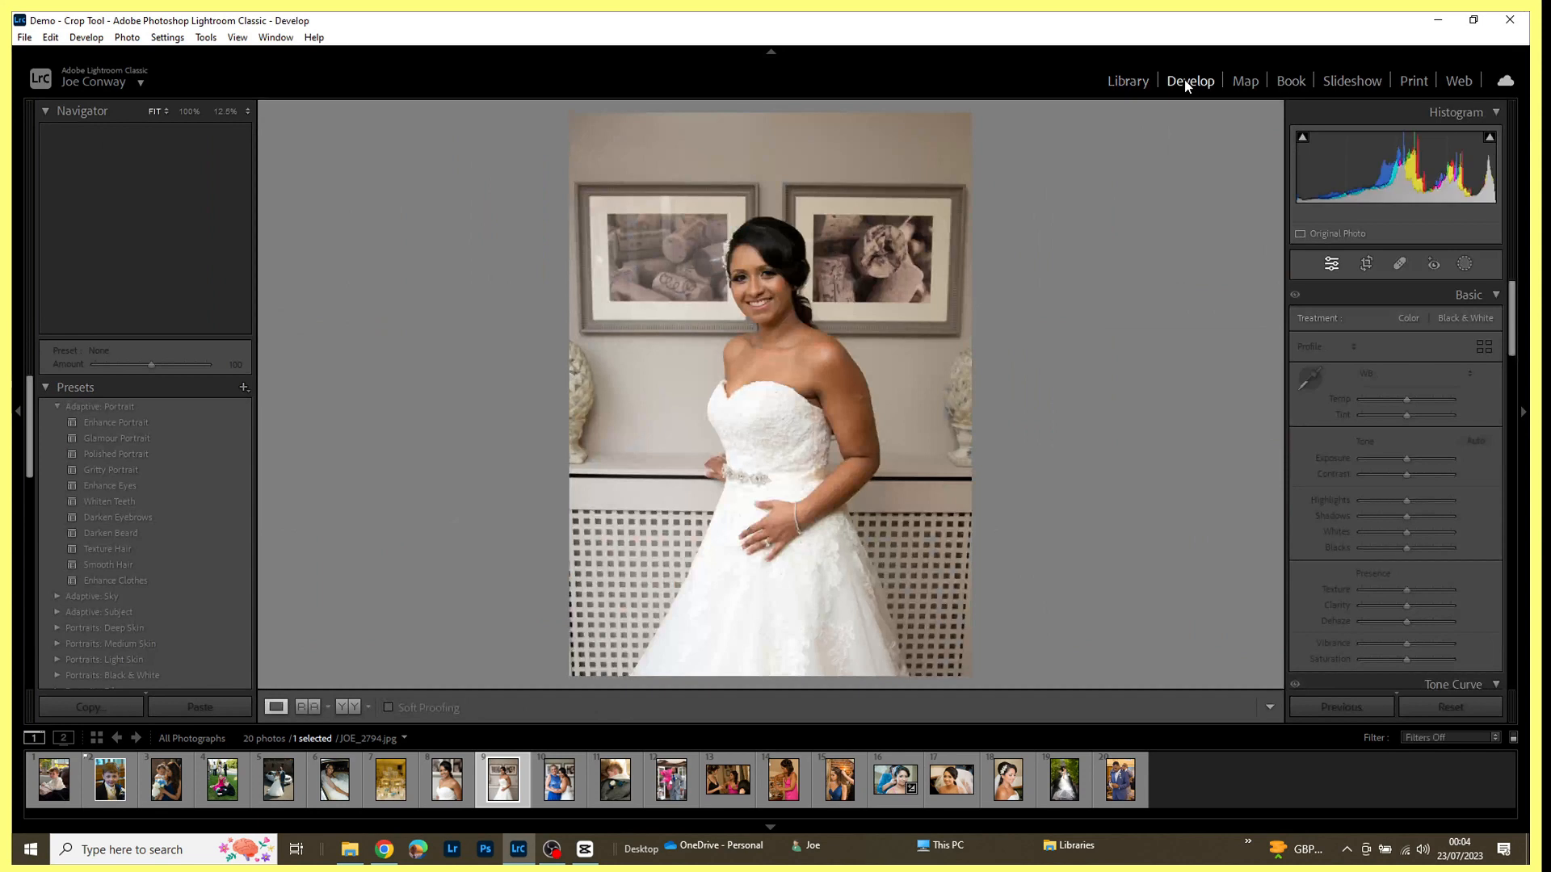
click(1367, 267)
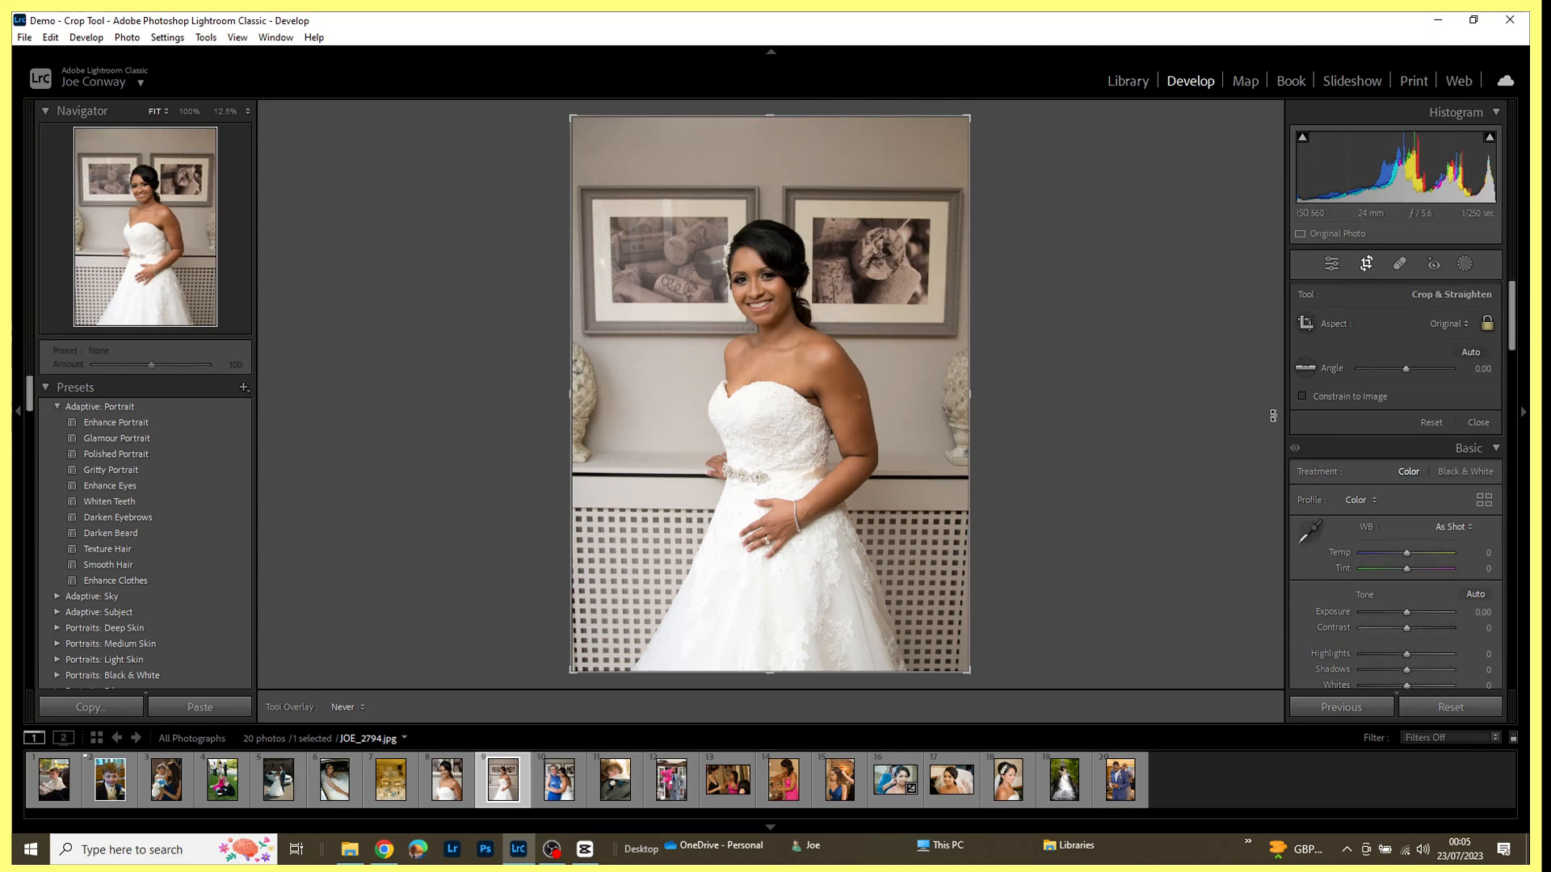
Step: Straighten the bride photo automatically, and reset the adjustment
click(1471, 354)
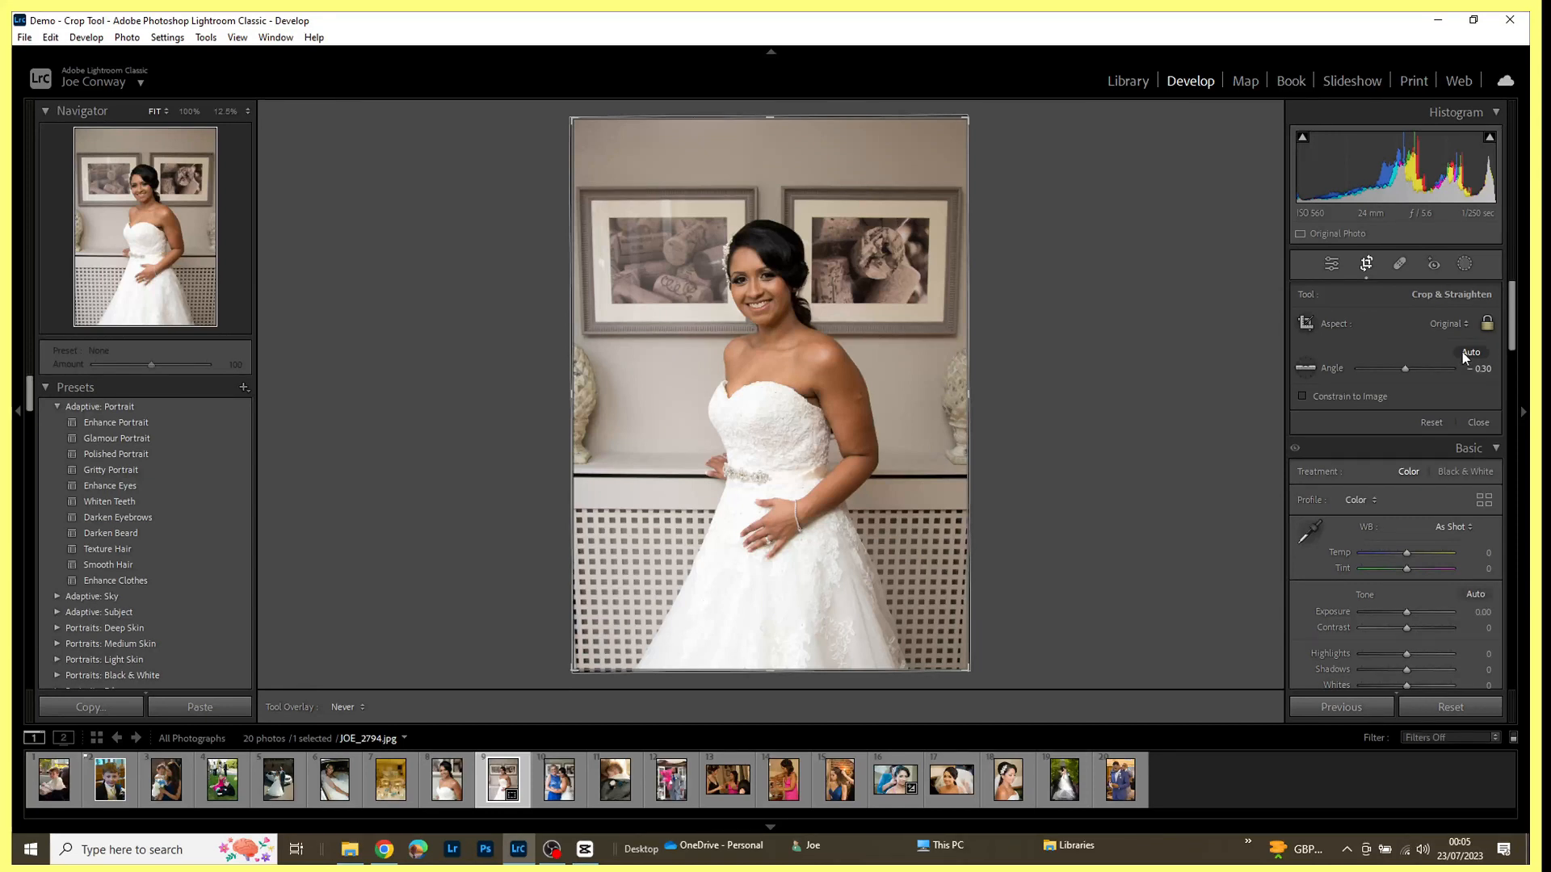
click(1431, 423)
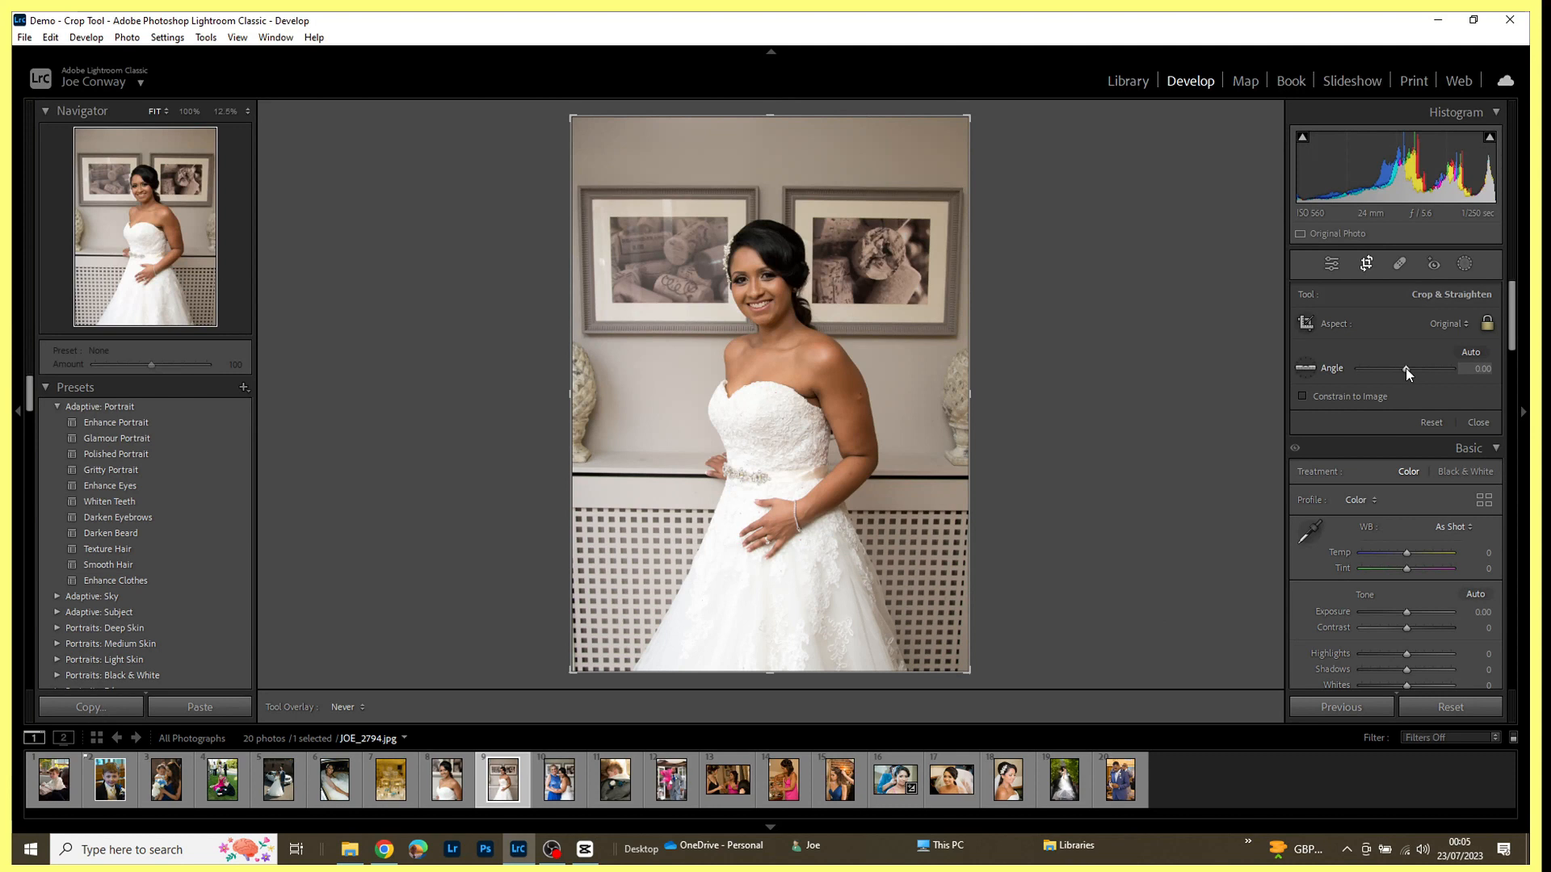
Step: Rotate the bride photo to an angle of about -0.39 with the Angle adjustment, and reset the crop settings
drag(1406, 371, 1406, 371)
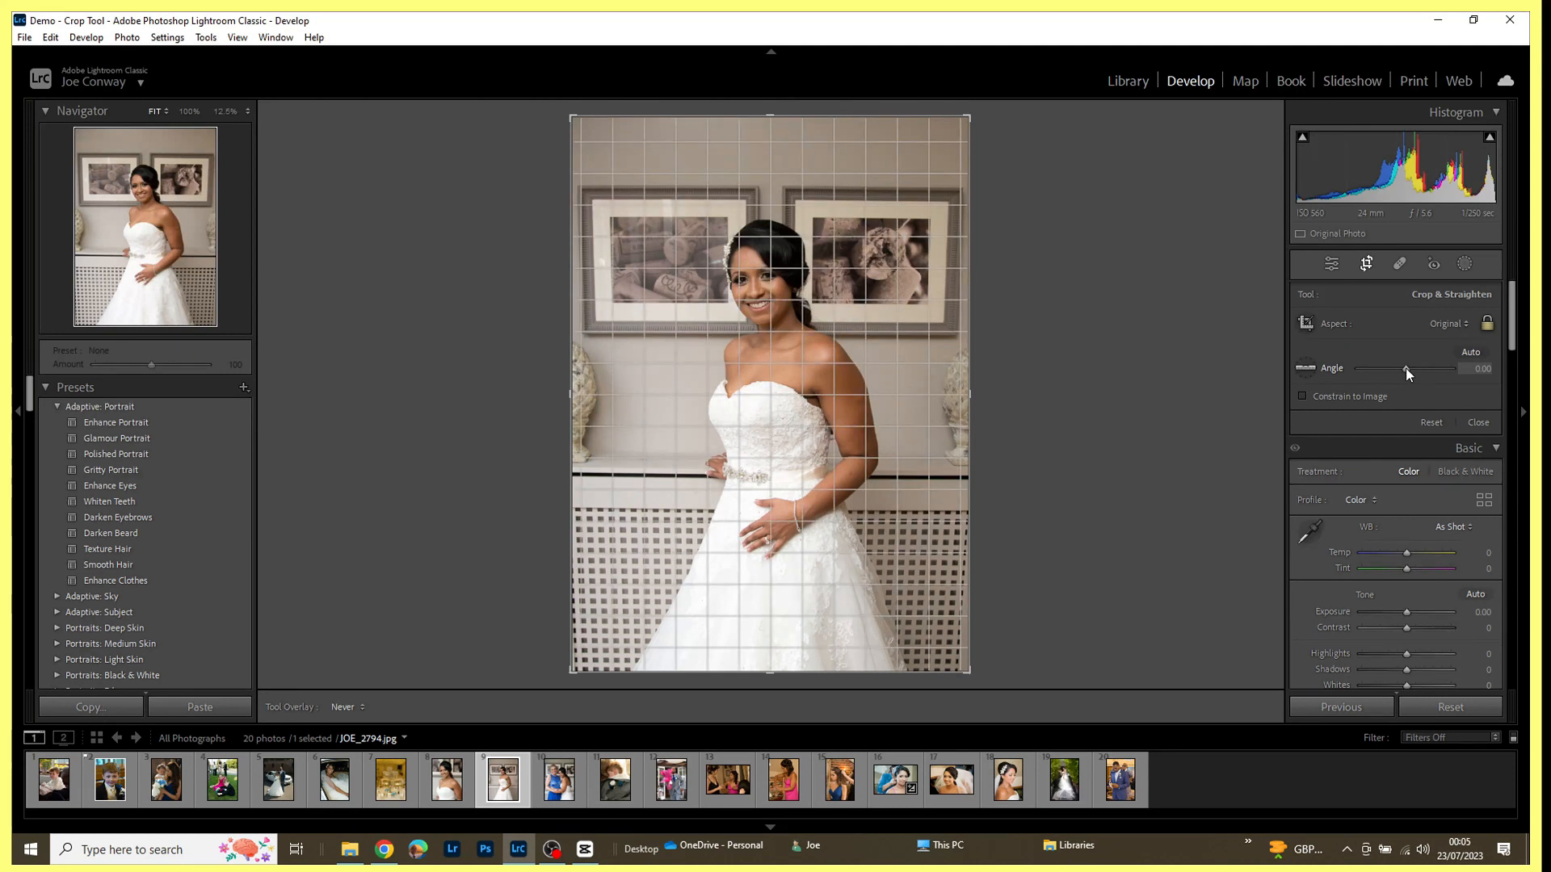
drag(1406, 371, 1407, 371)
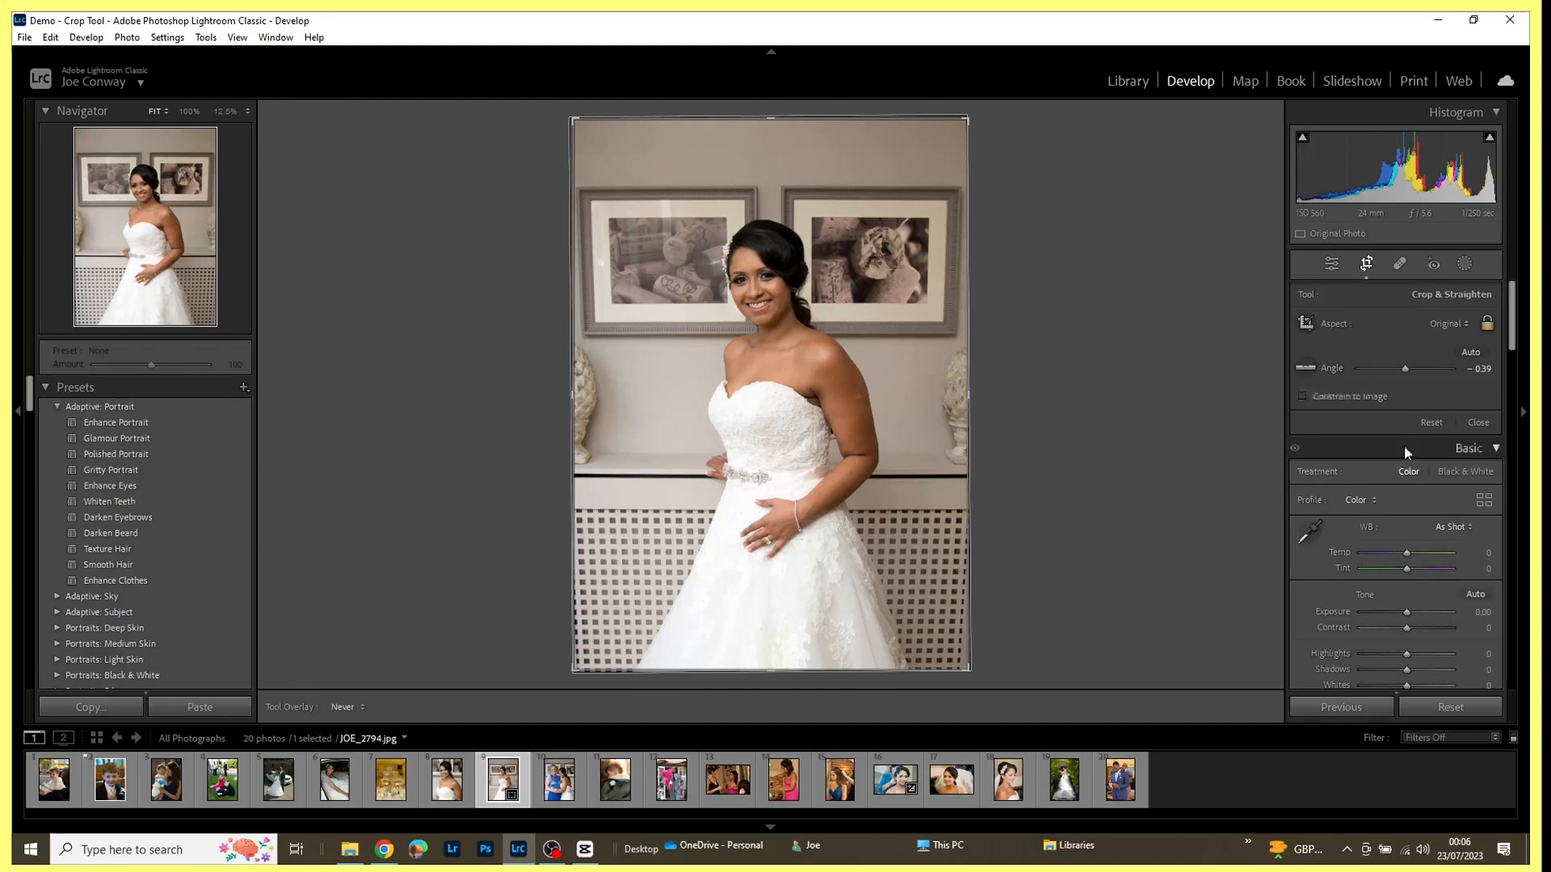
click(1431, 422)
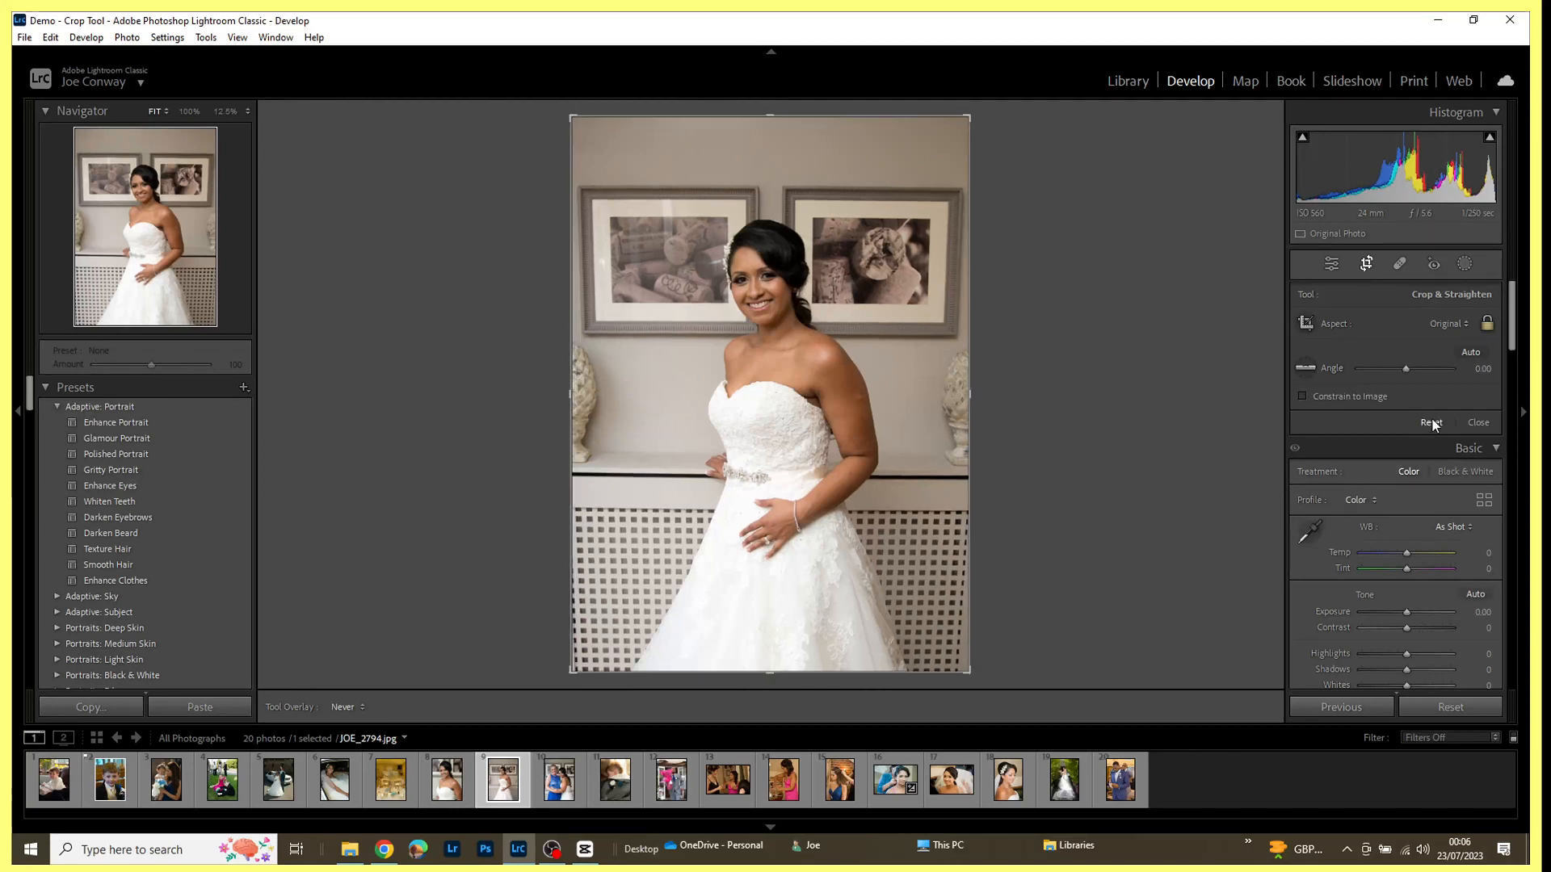
Step: Straighten the bride photo with the Straighten tool along the dark edge line behind her, and reset the adjustment
click(1307, 368)
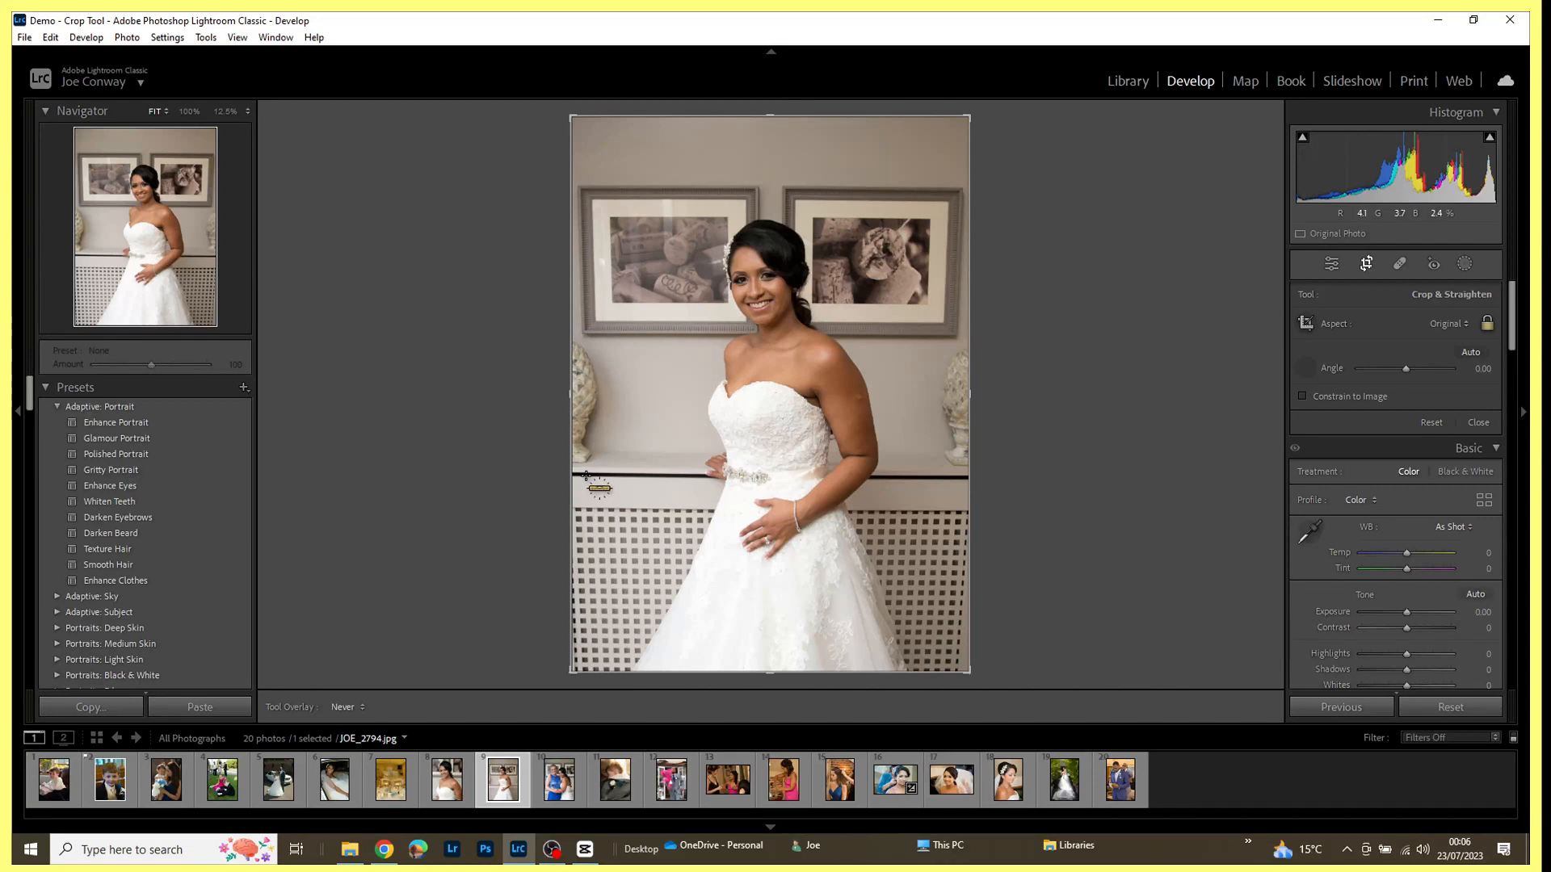
drag(587, 476, 957, 479)
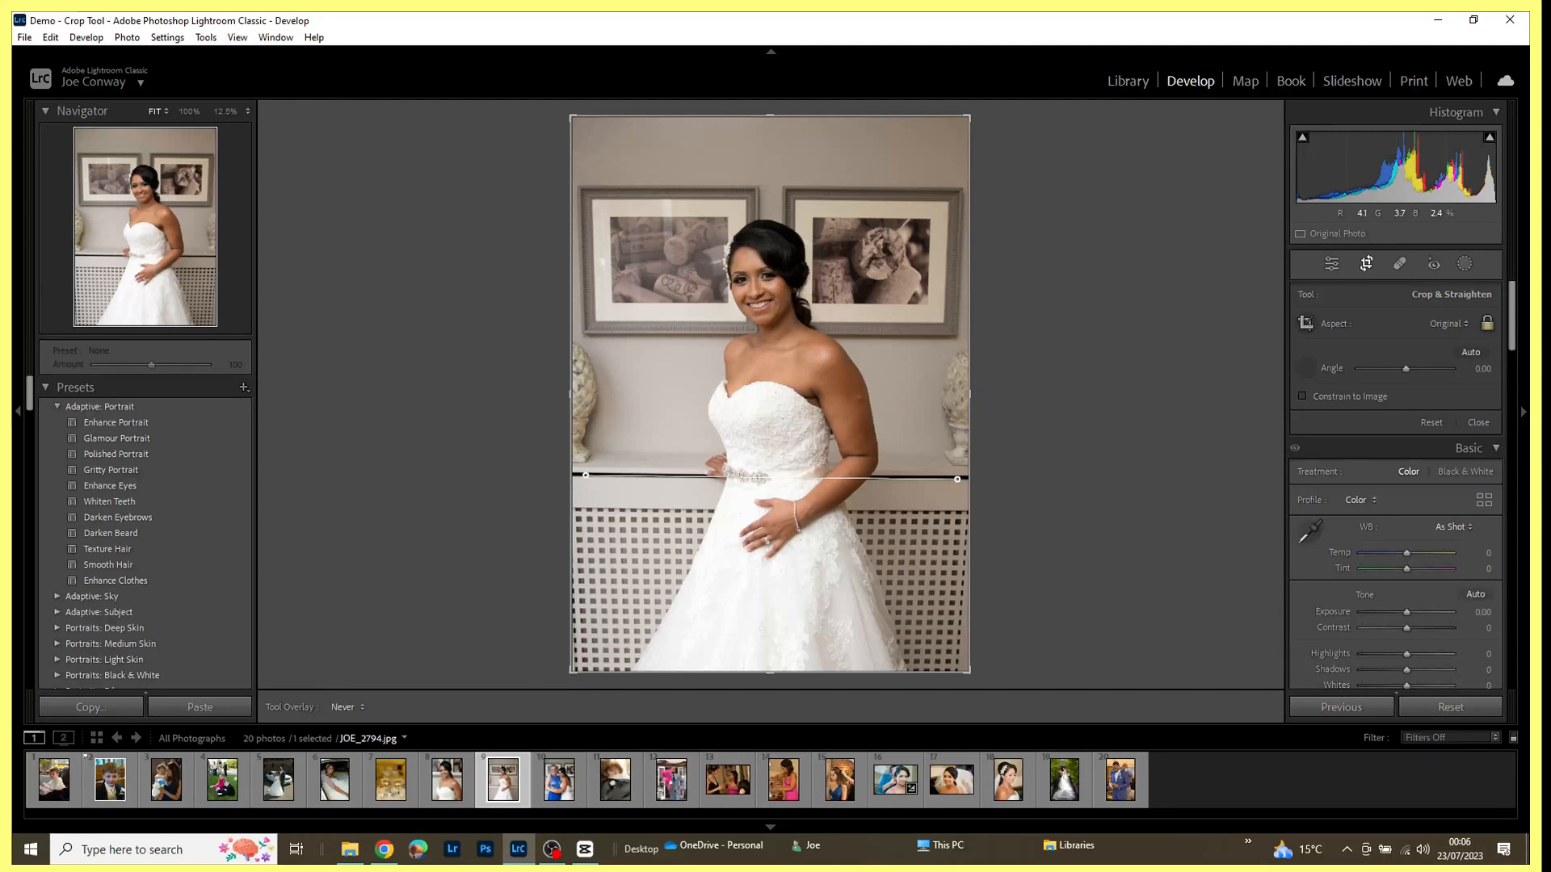
drag(957, 479, 957, 478)
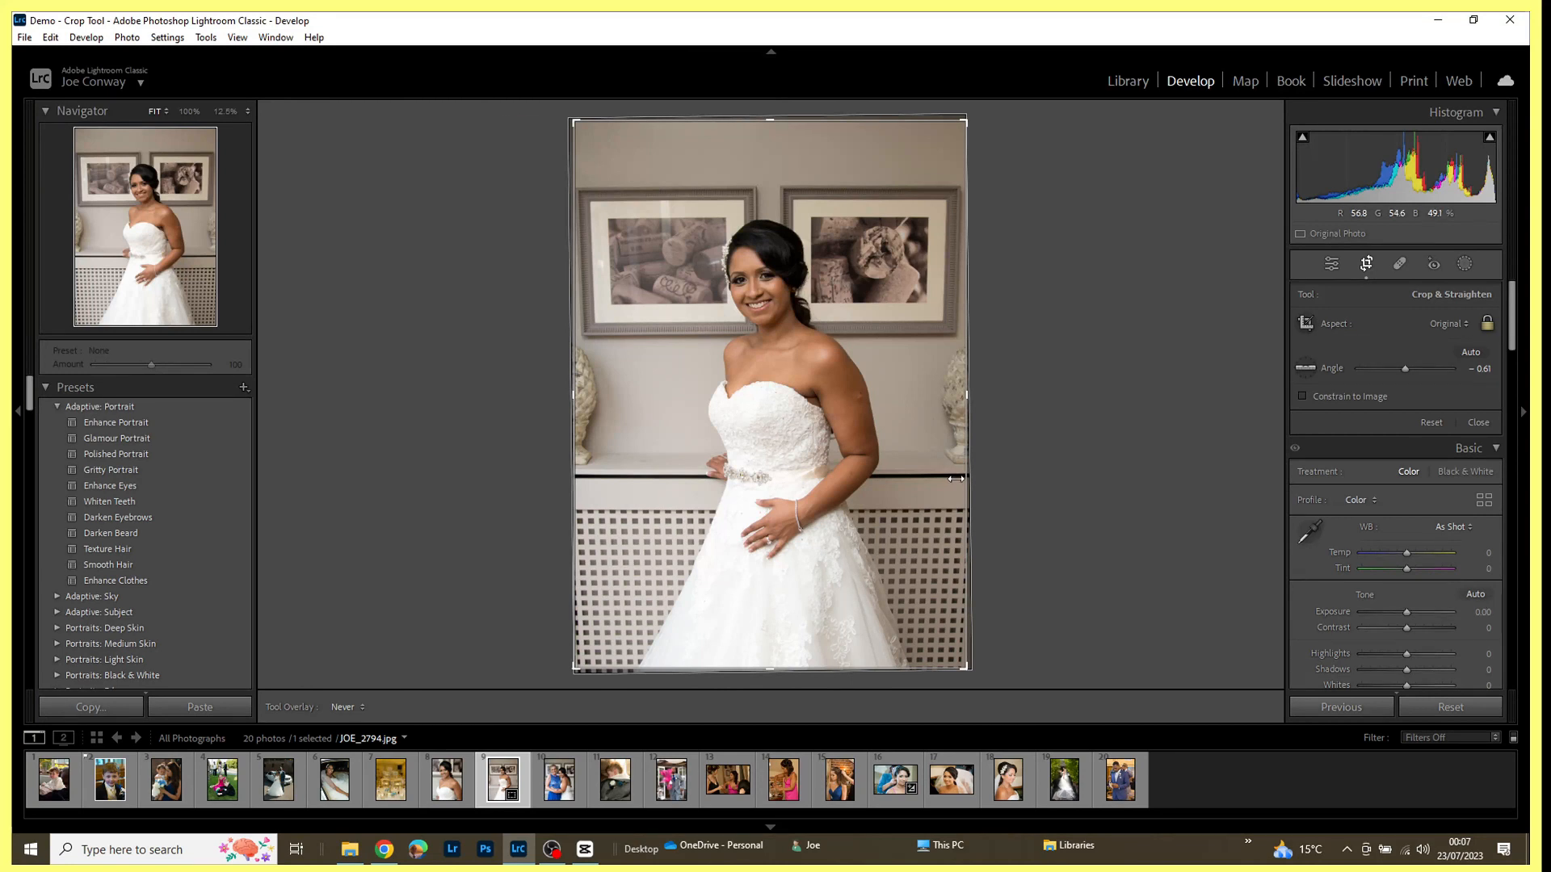
click(1431, 424)
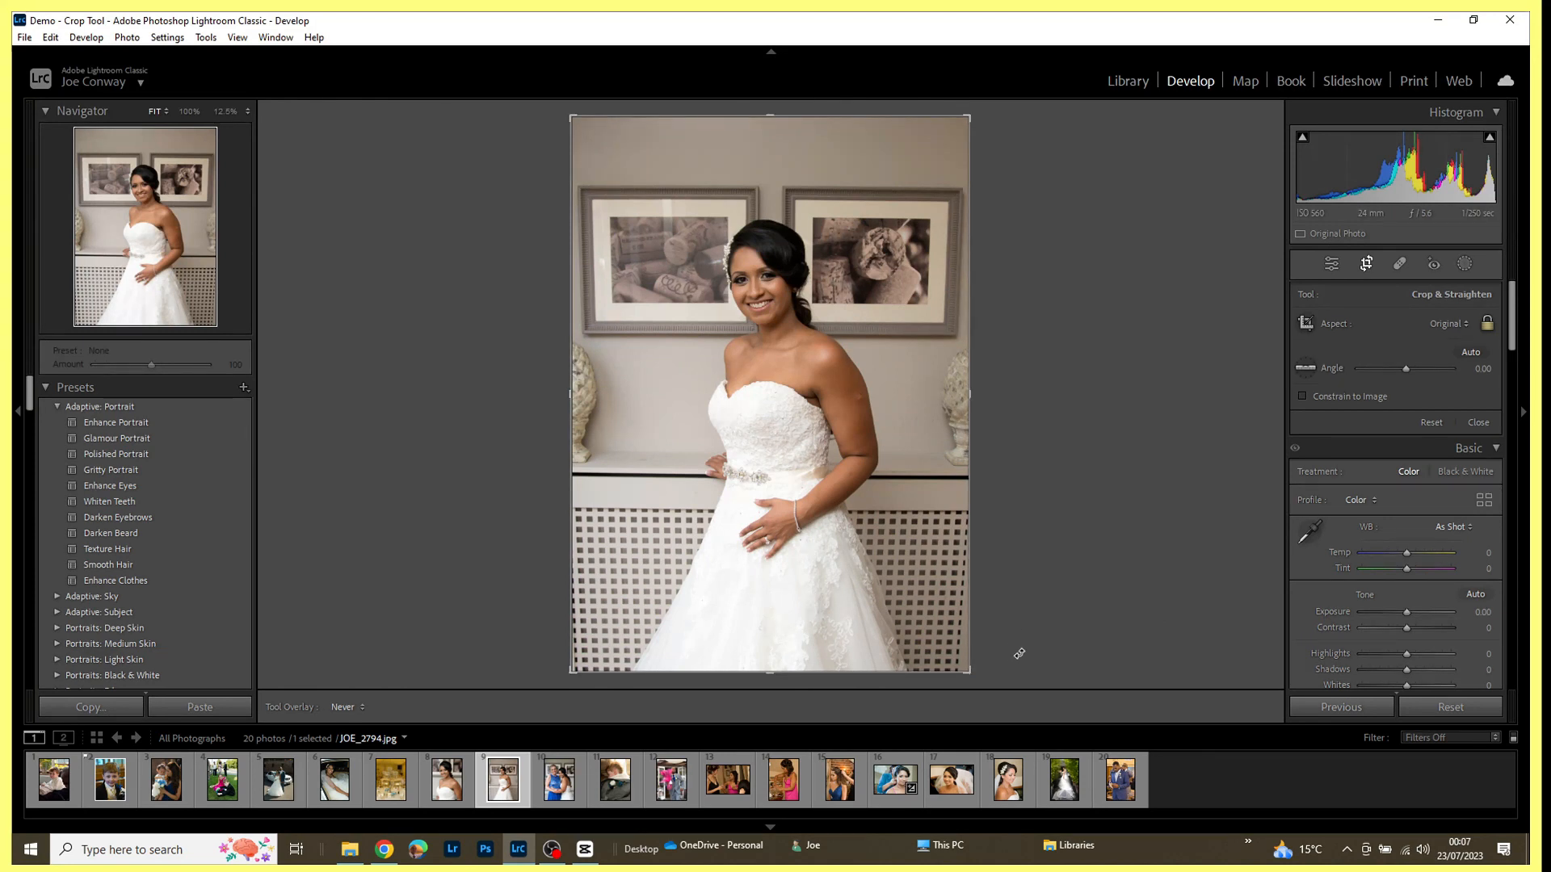
Step: Rotate the bride photo freehand from outside the crop frame to about -0.04, and reset the rotation
drag(1018, 652, 1017, 650)
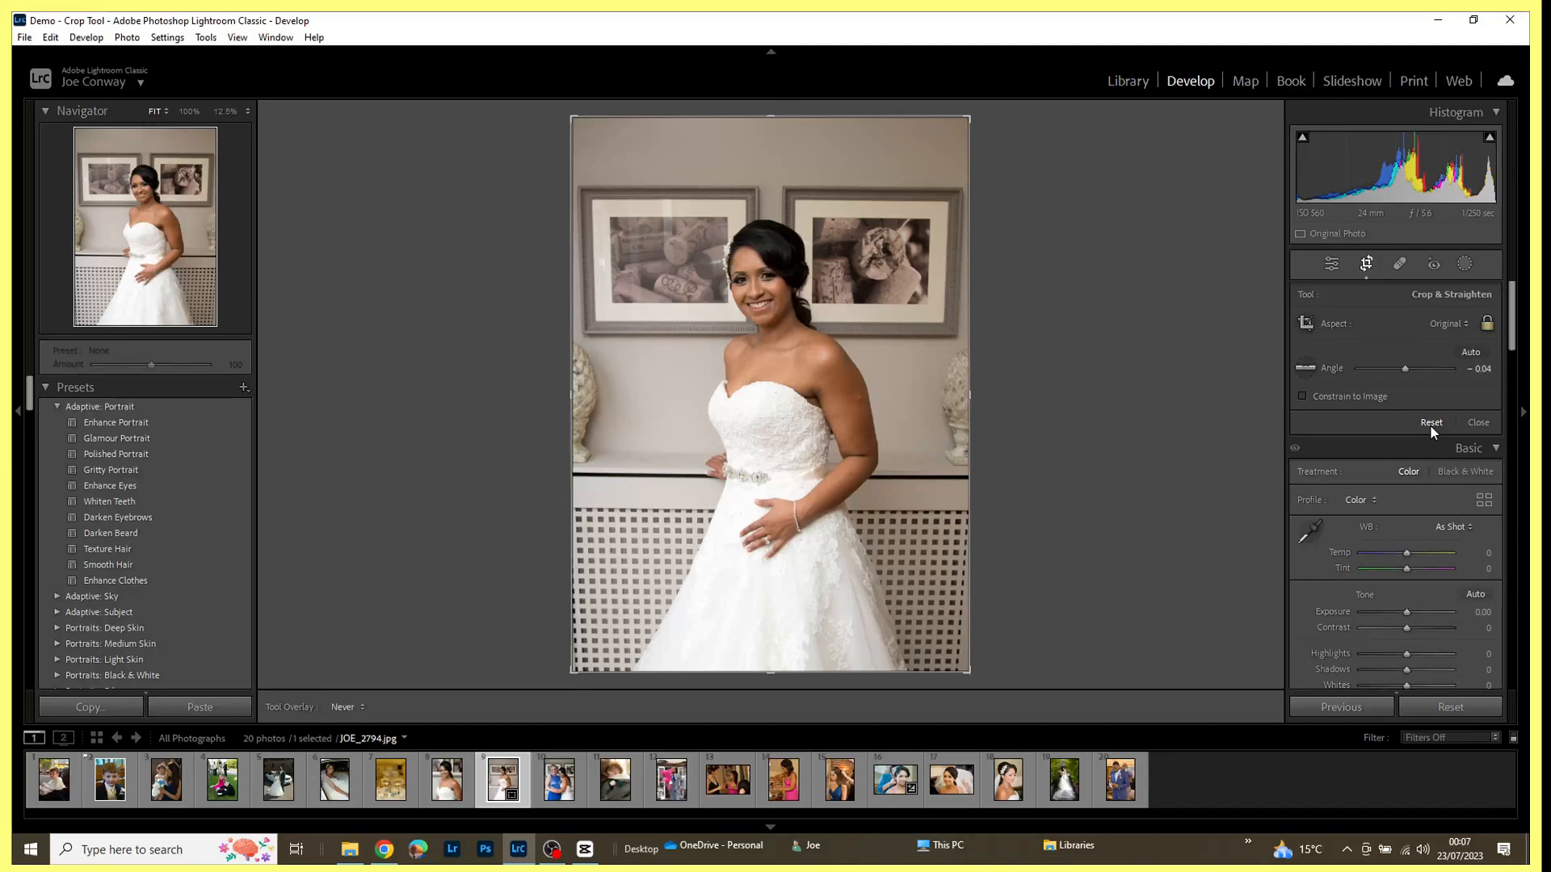
click(1429, 423)
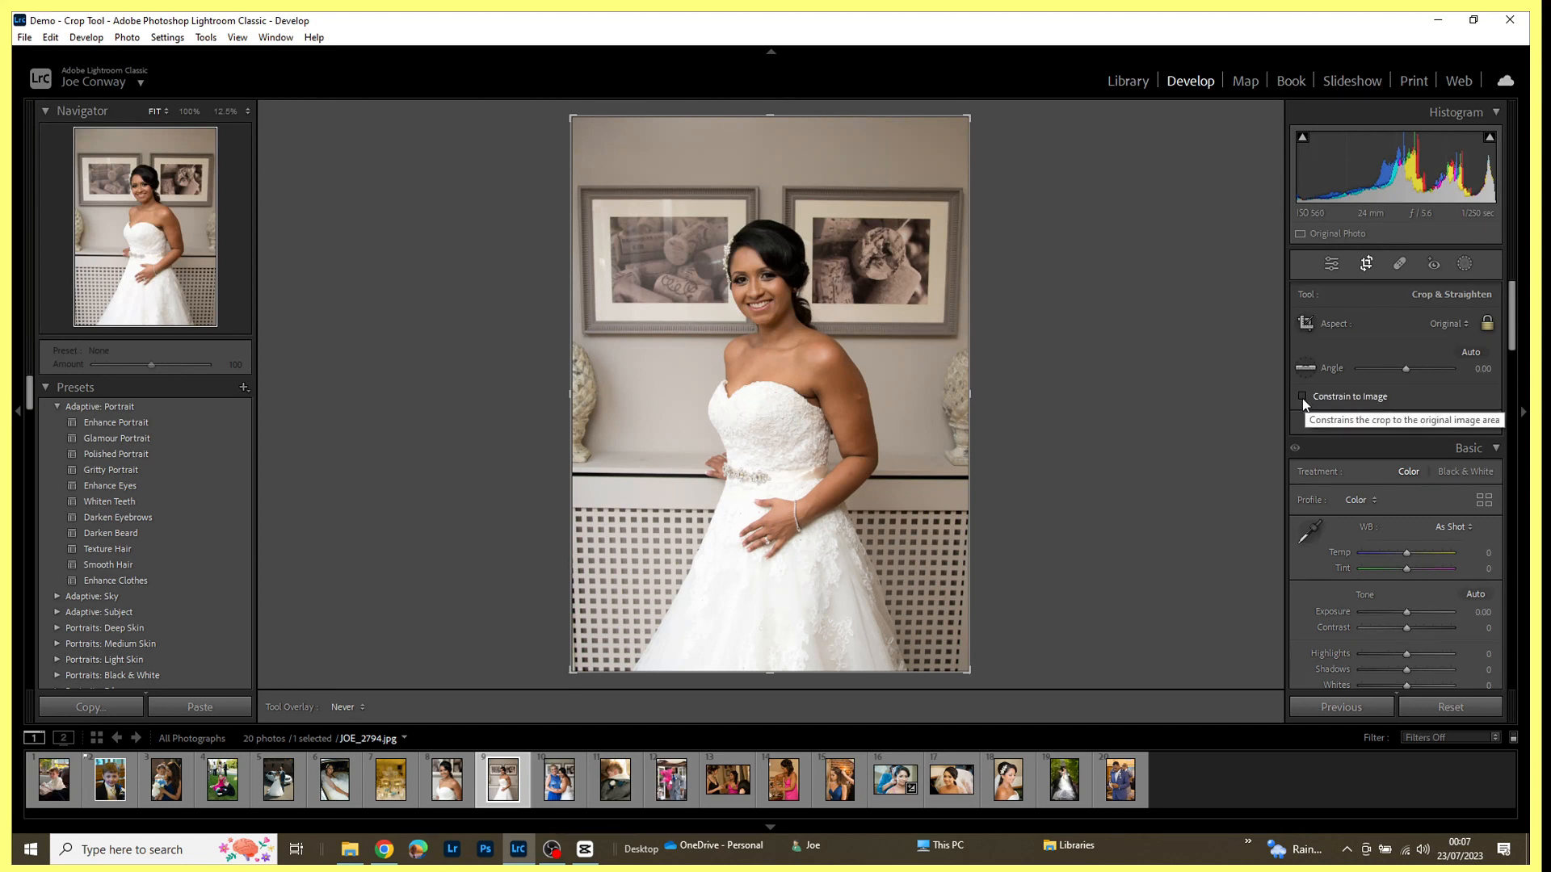
Step: Try stretching the crop frame's upper-right corner beyond the photo with Constrain to Image enabled, and turn that option off again
click(1487, 324)
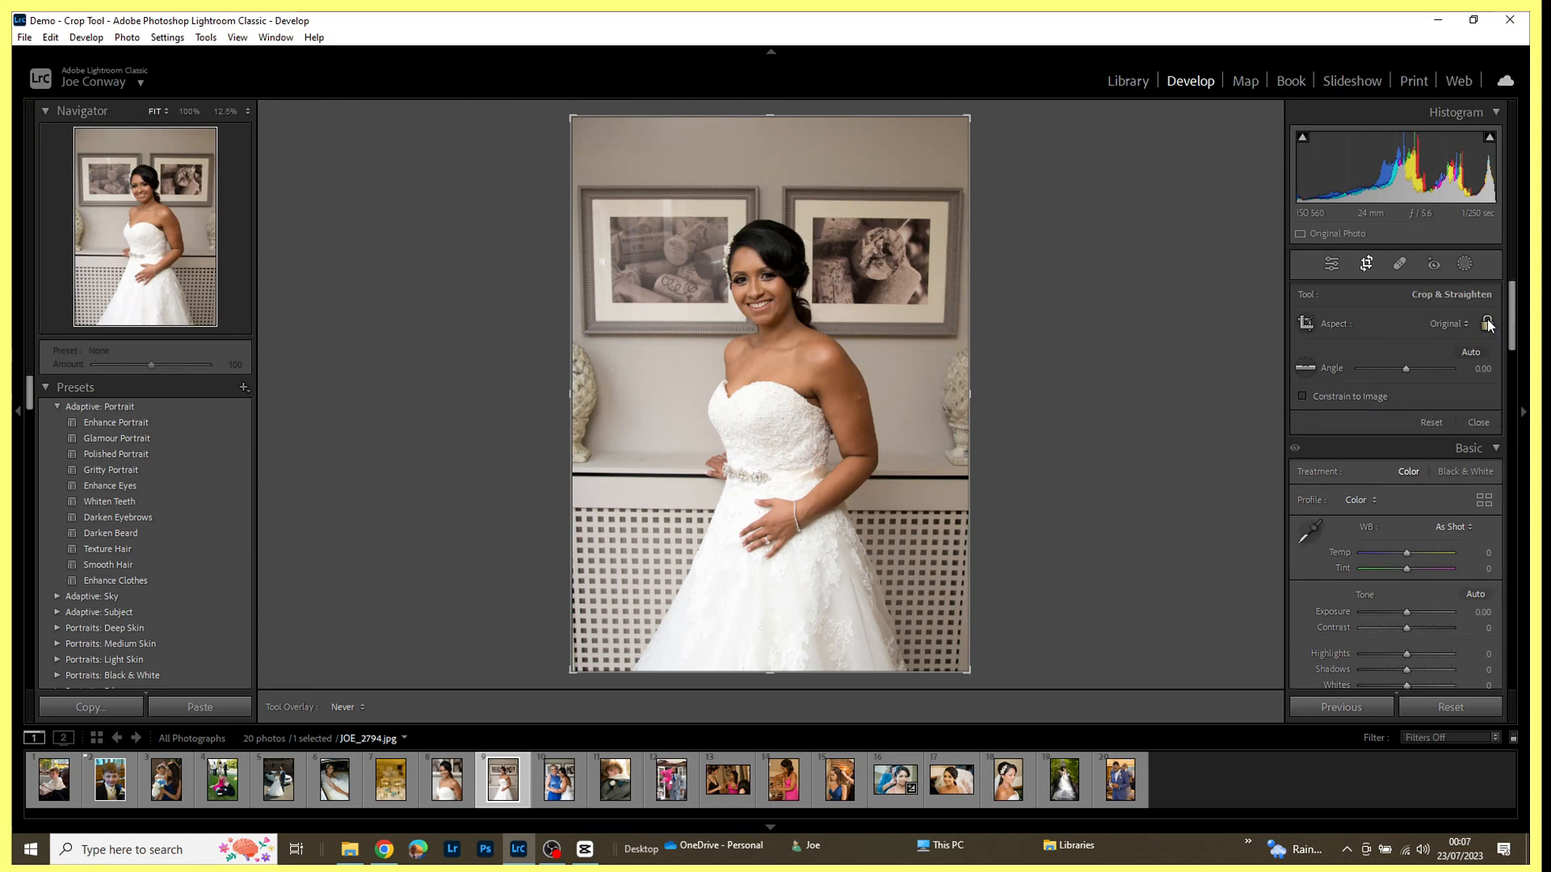
click(1488, 323)
drag(969, 118, 1032, 114)
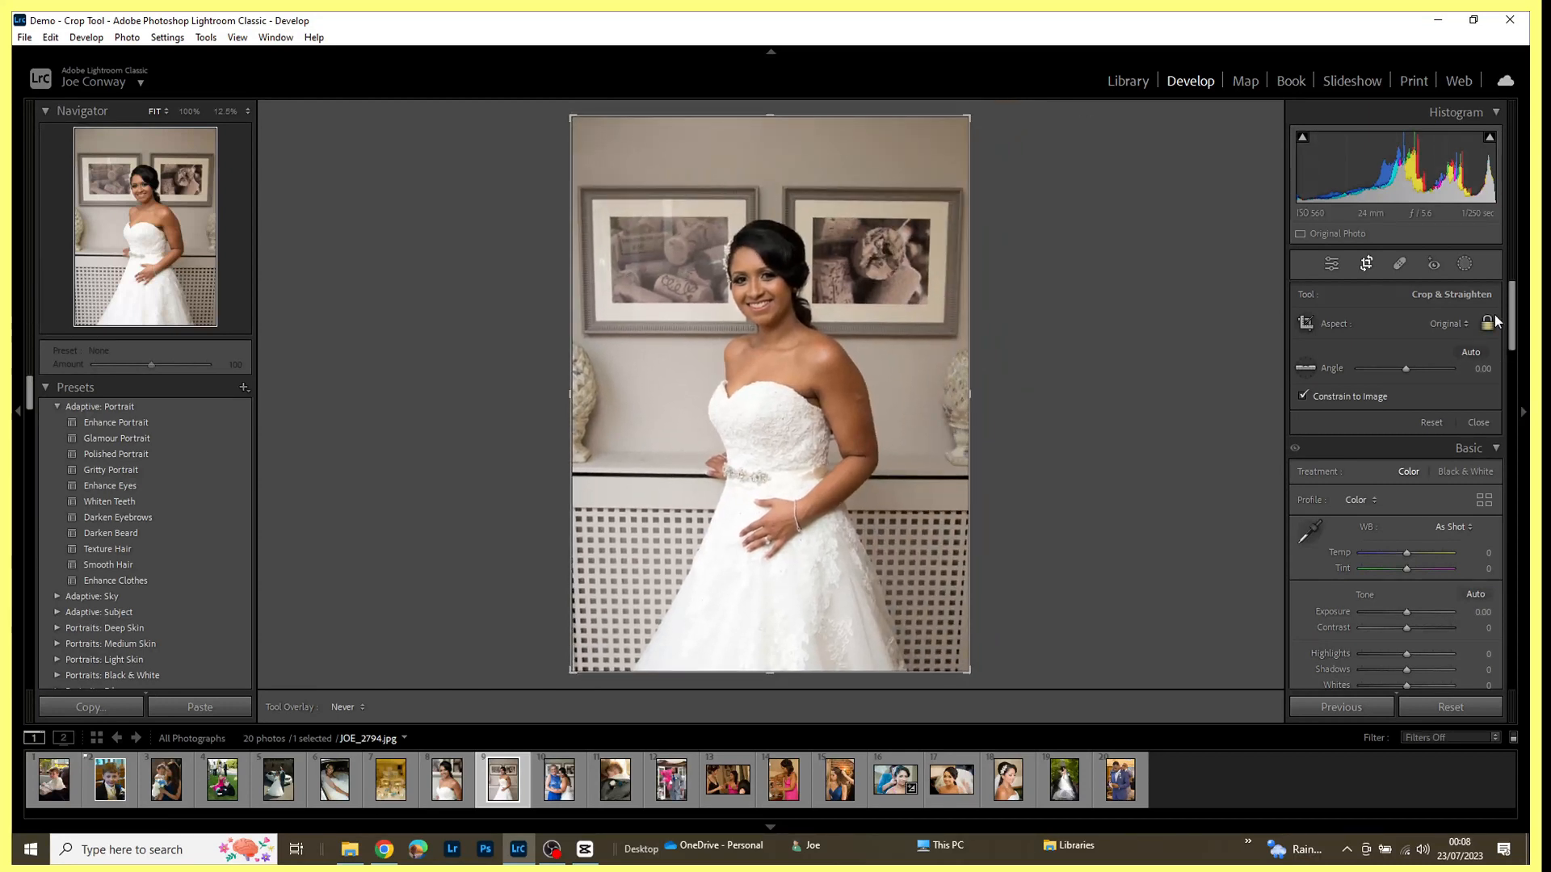
click(1303, 394)
mouse_move(973, 123)
mouse_down()
mouse_move(958, 139)
mouse_move(1002, 115)
mouse_up()
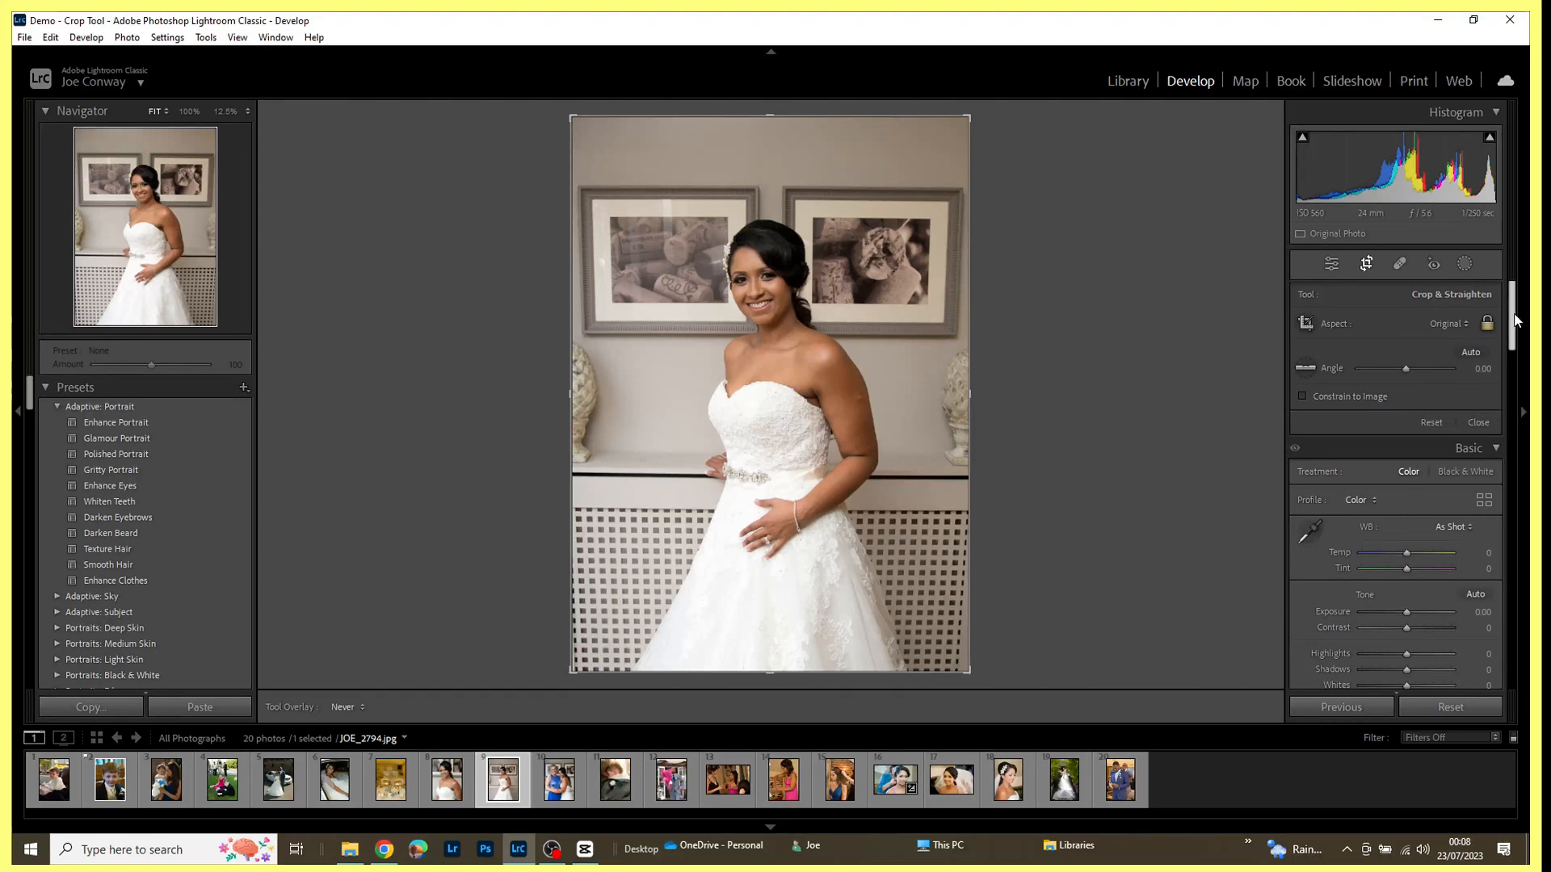
mouse_move(1515, 320)
mouse_down()
mouse_move(1529, 652)
mouse_move(1528, 321)
mouse_up()
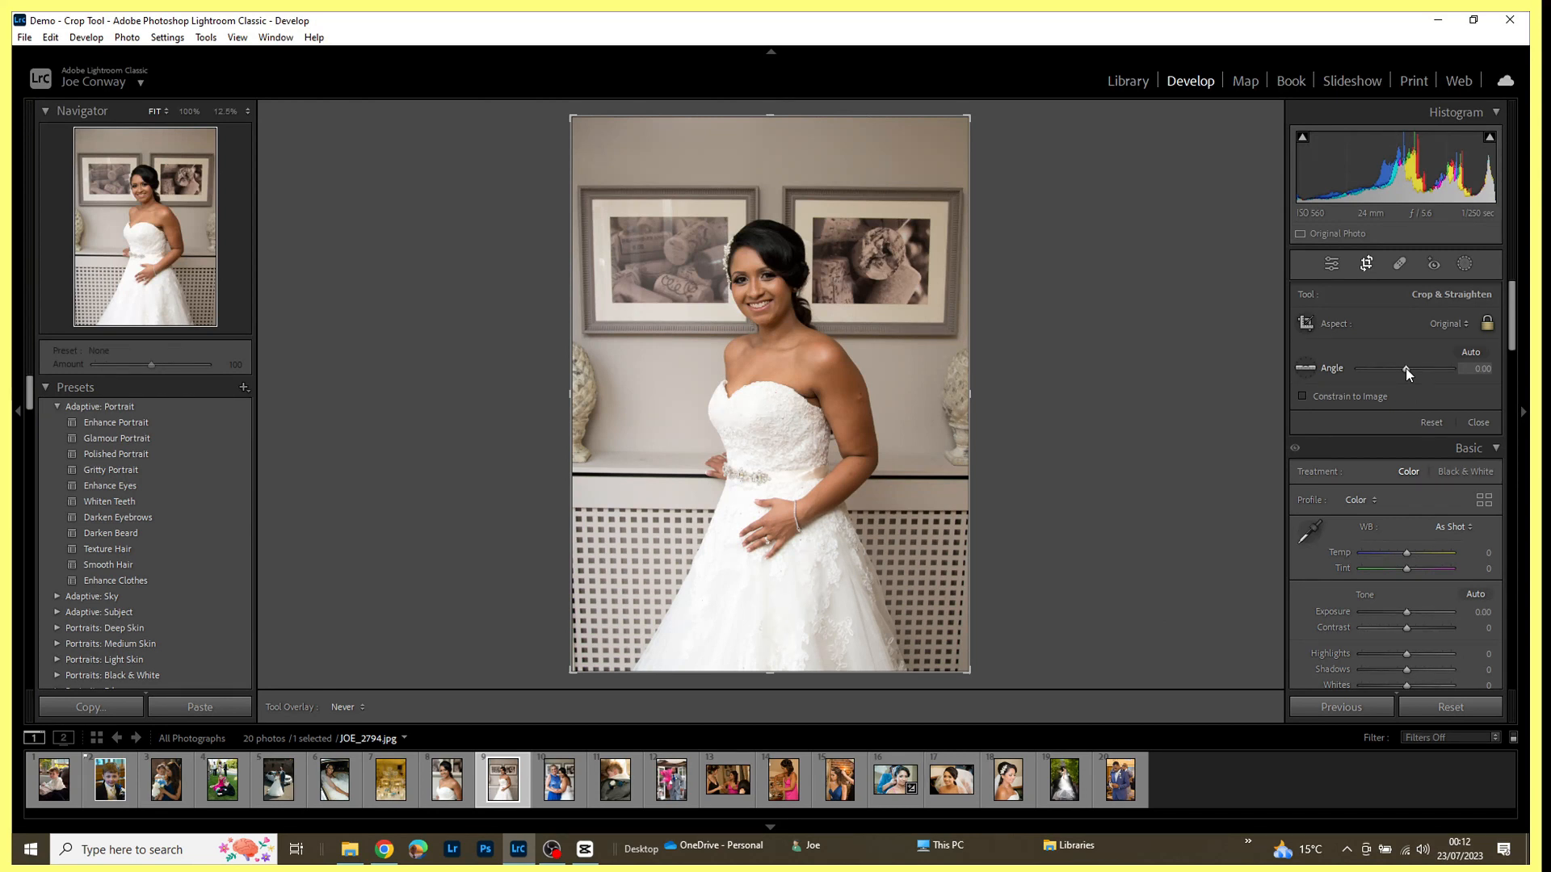
drag(1406, 371, 1406, 368)
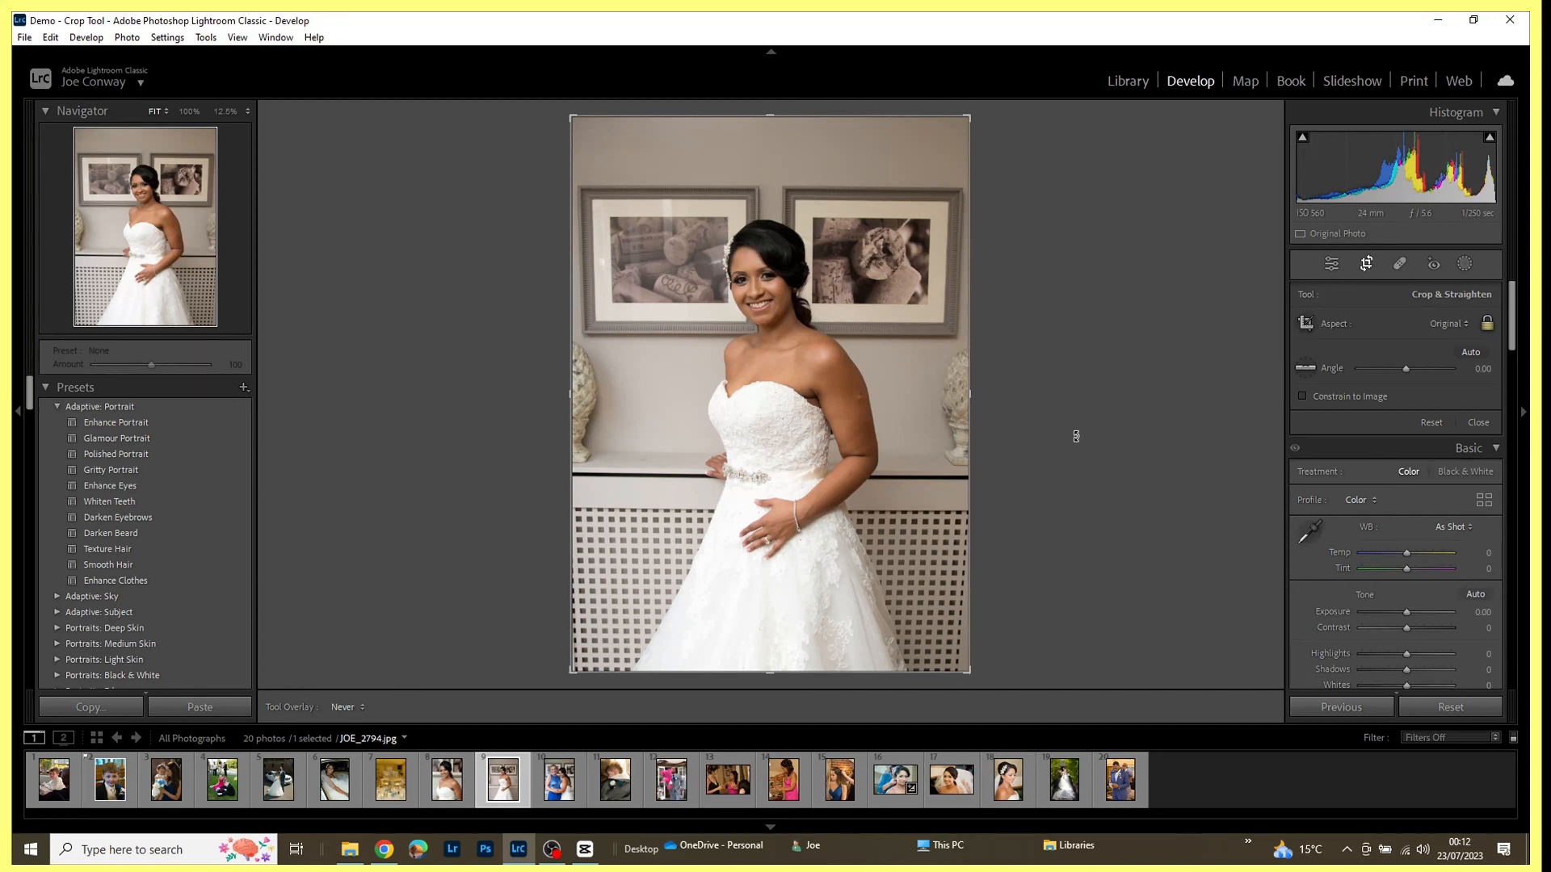
Step: Set the crop tool overlay to Always and cycle through all guide overlays until the golden ratio grid is shown
key(h)
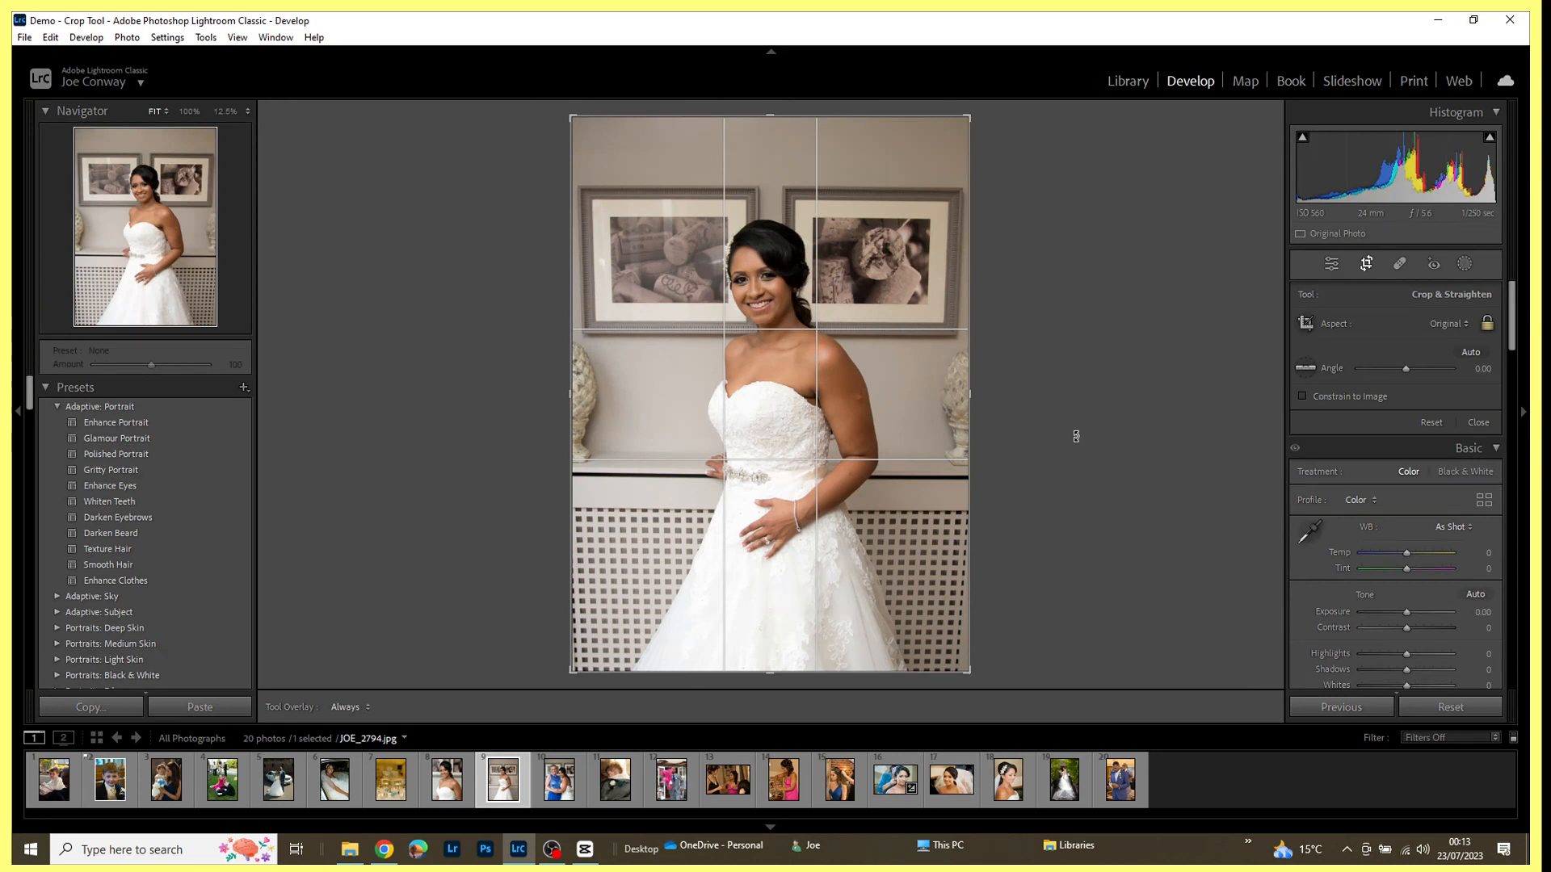
key(o)
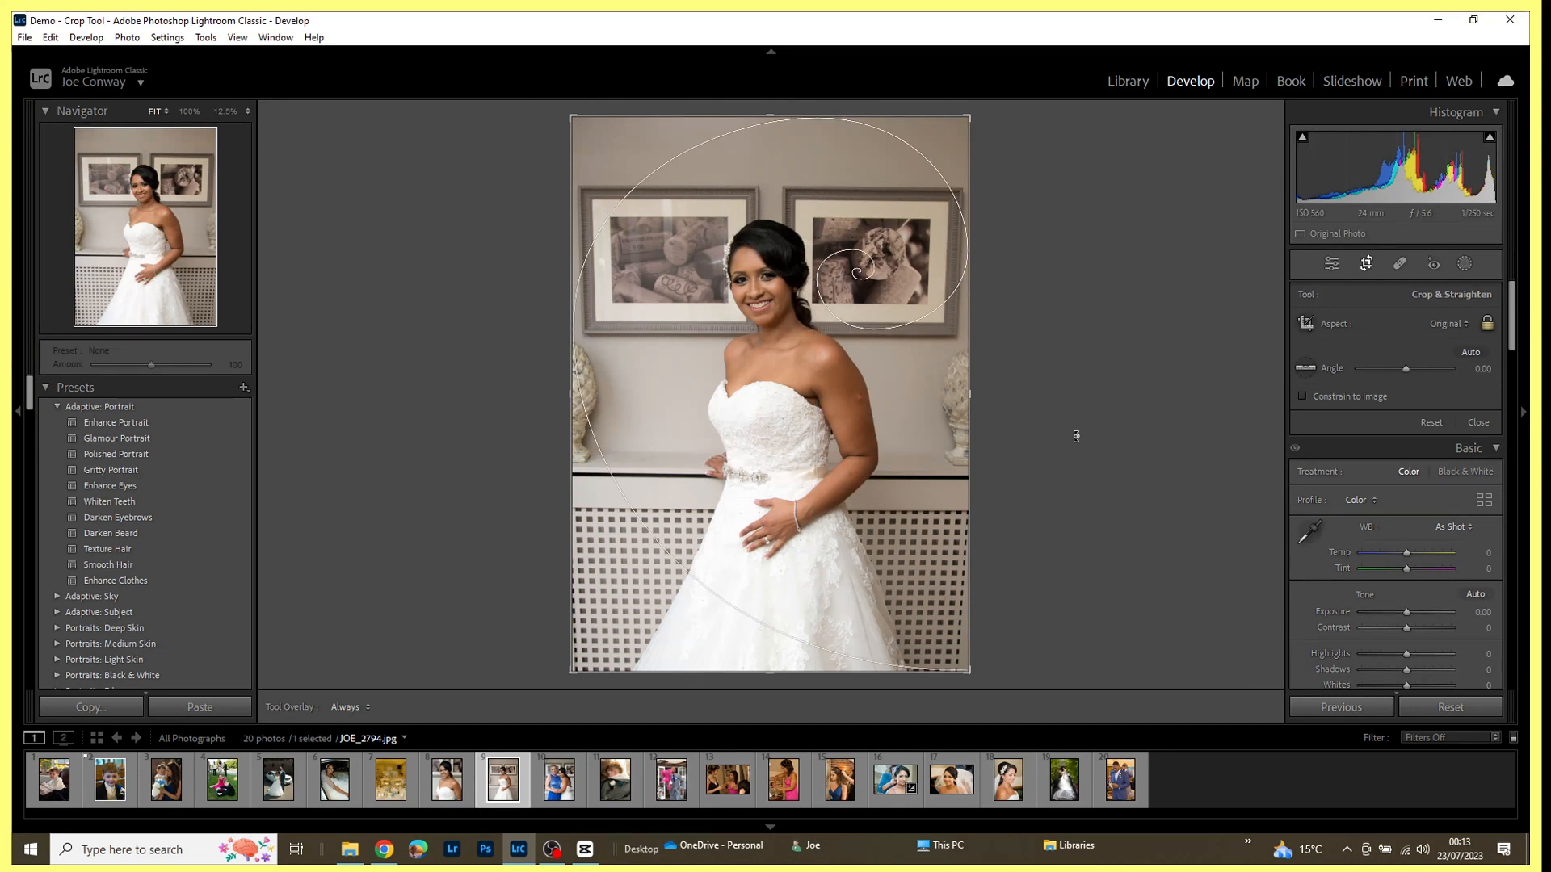
key(o)
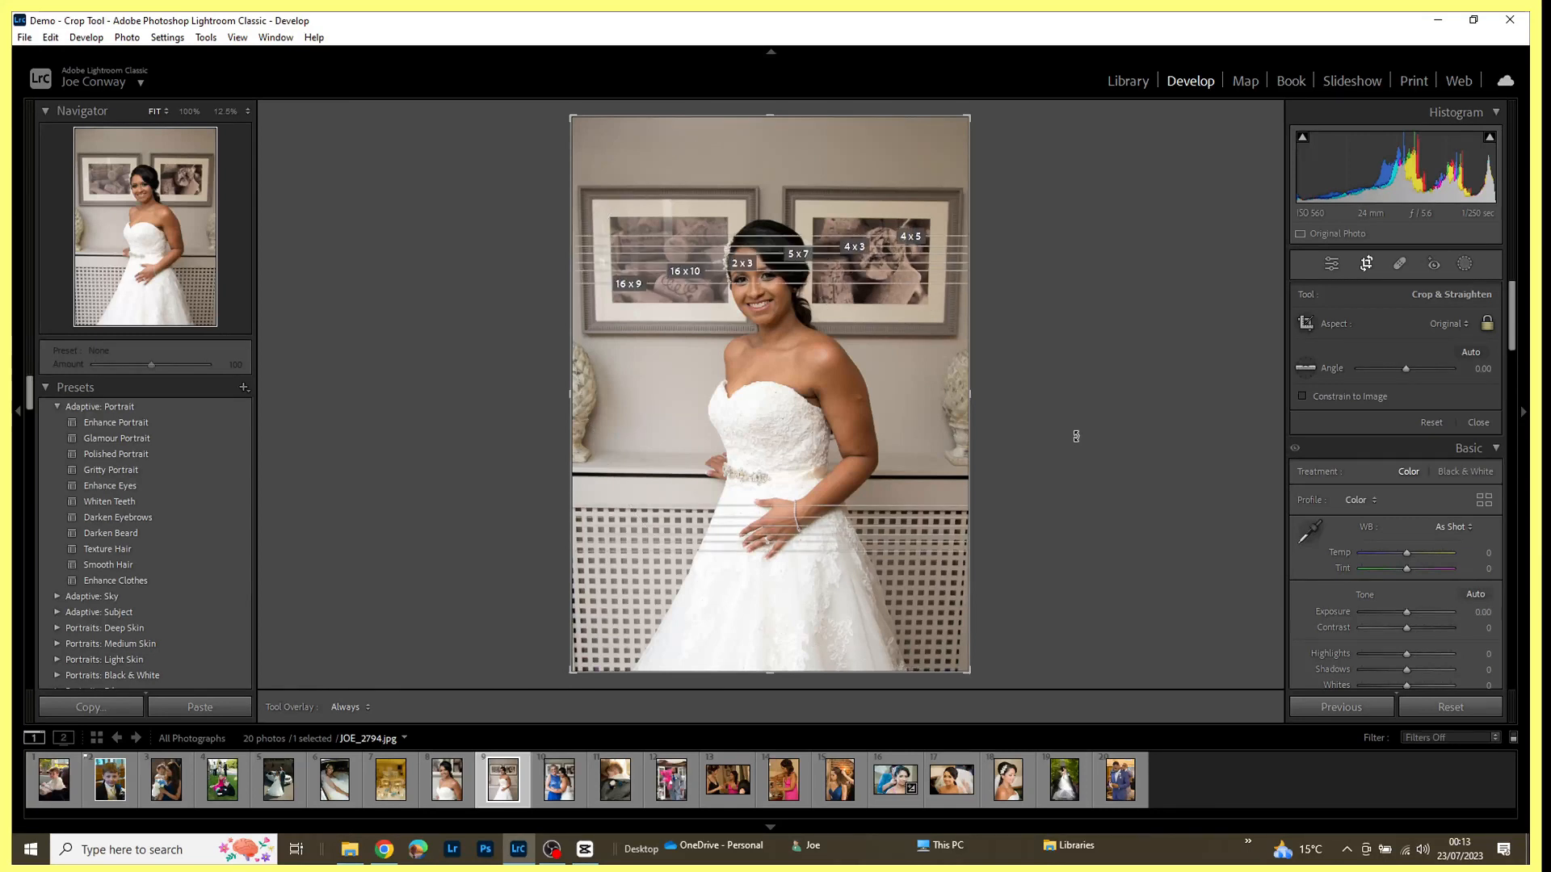
key(o)
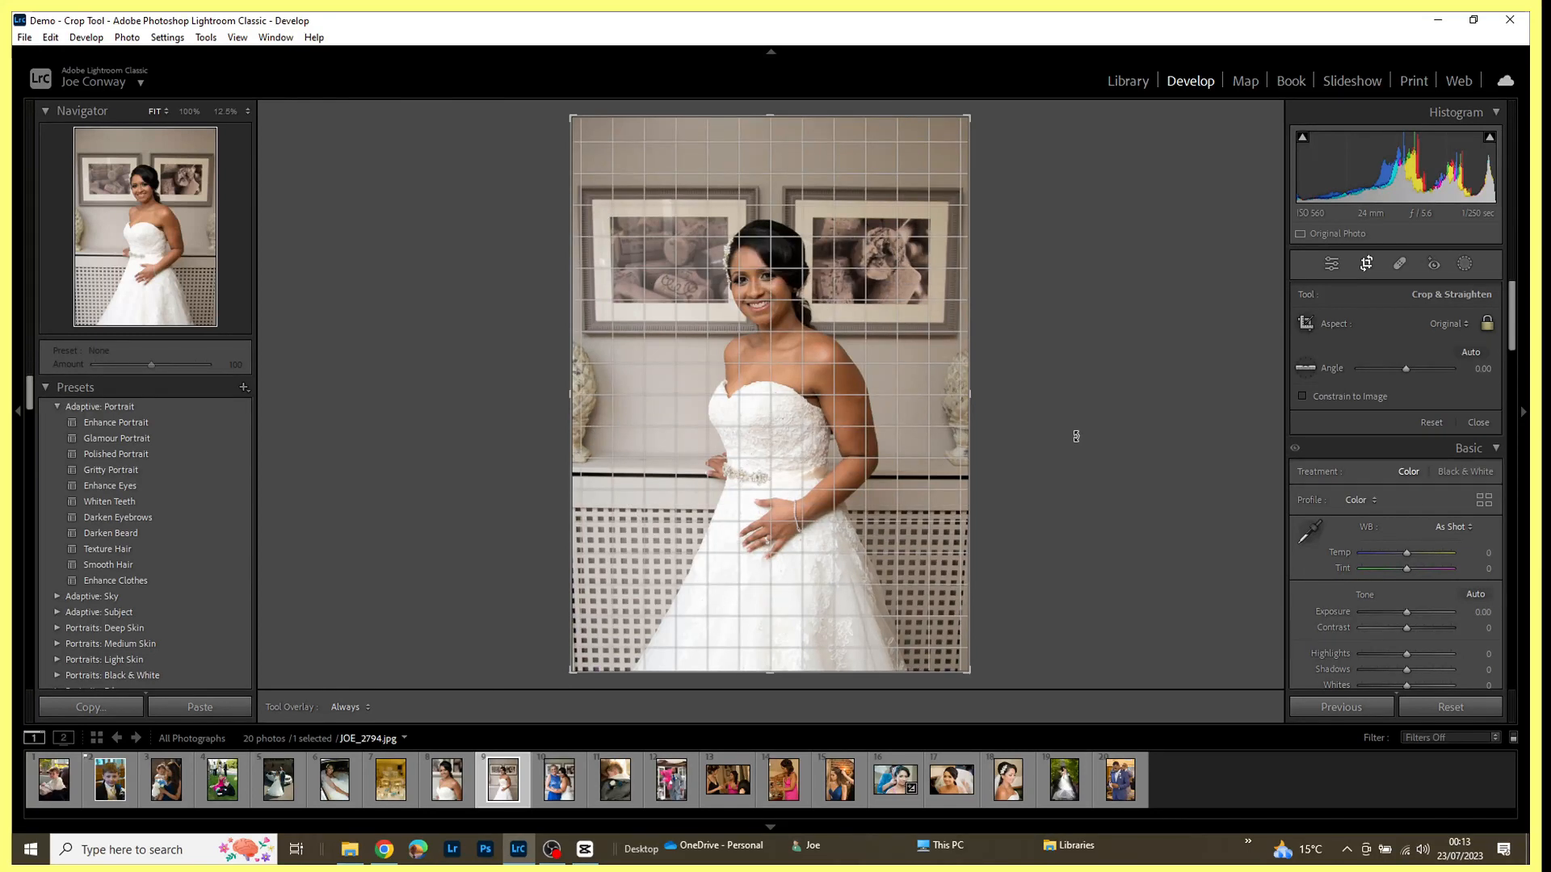
key(o)
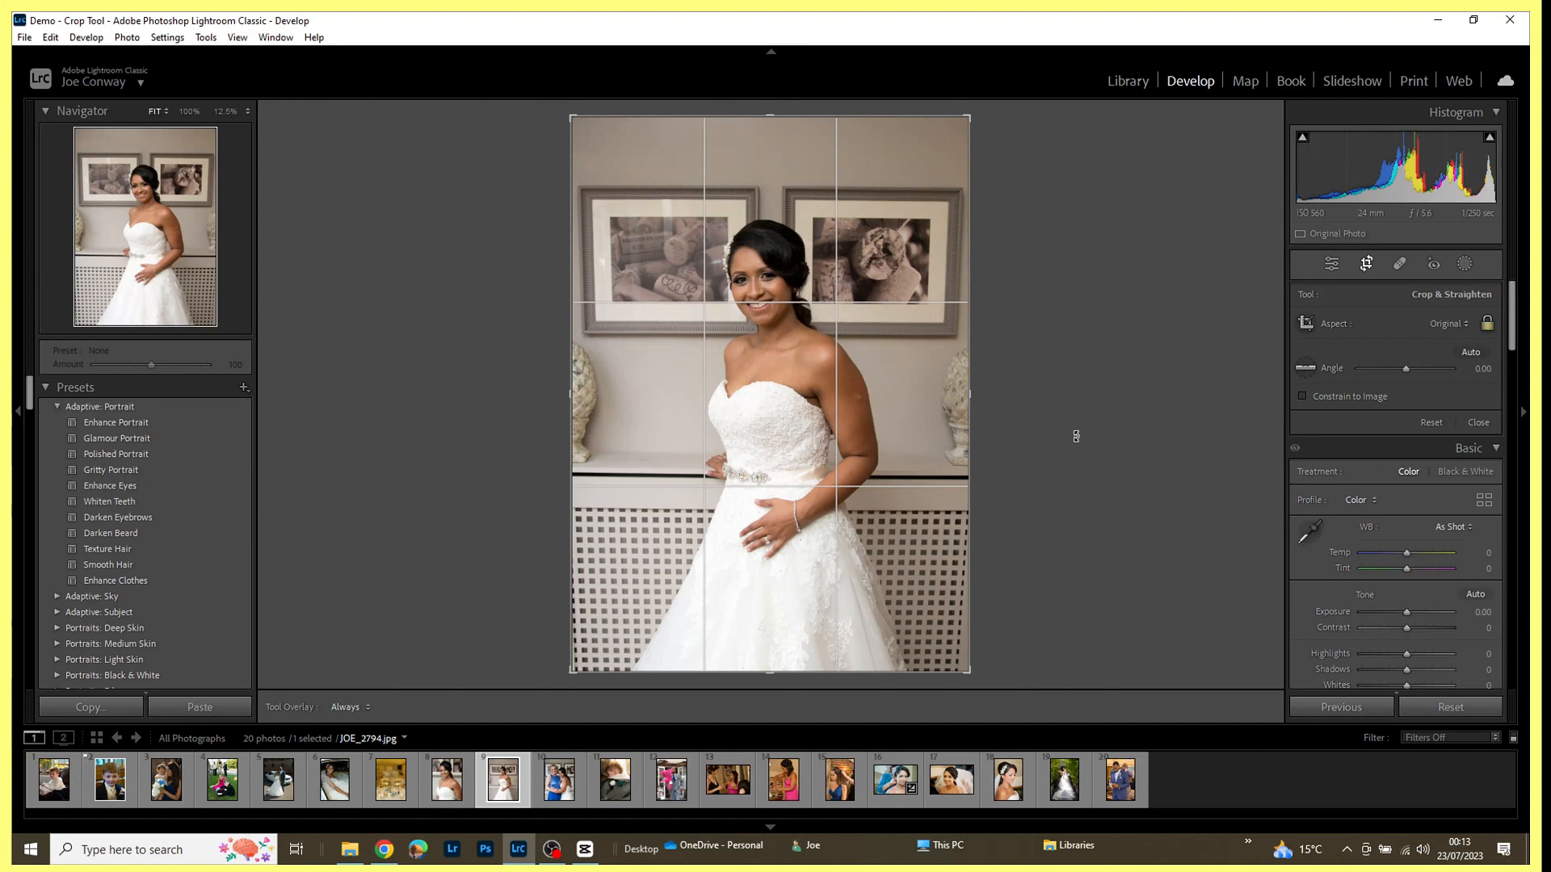
key(o)
key(o)
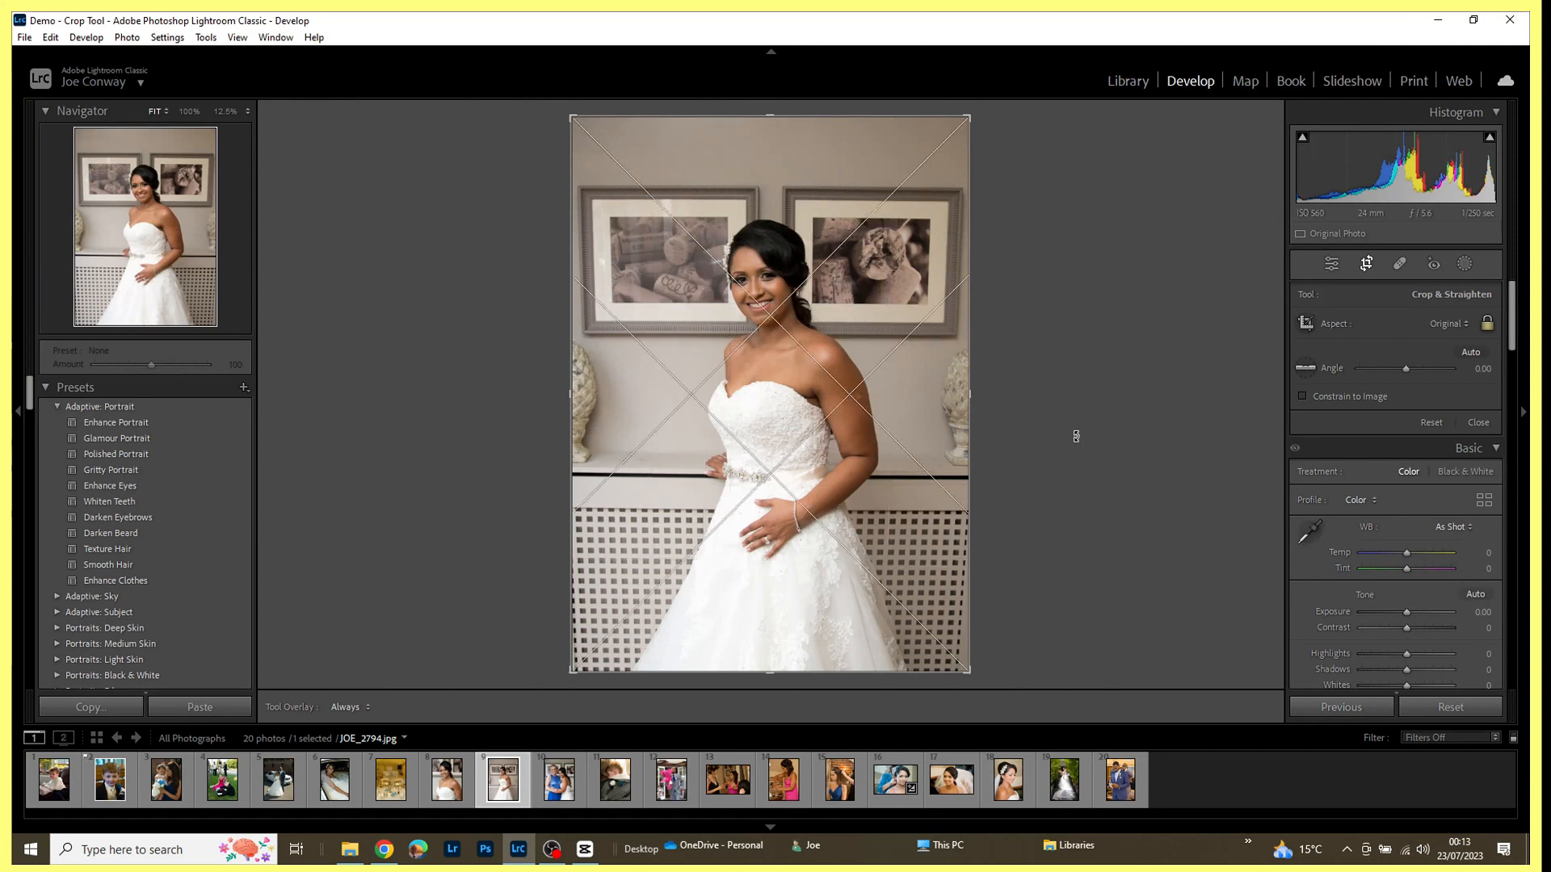
key(o)
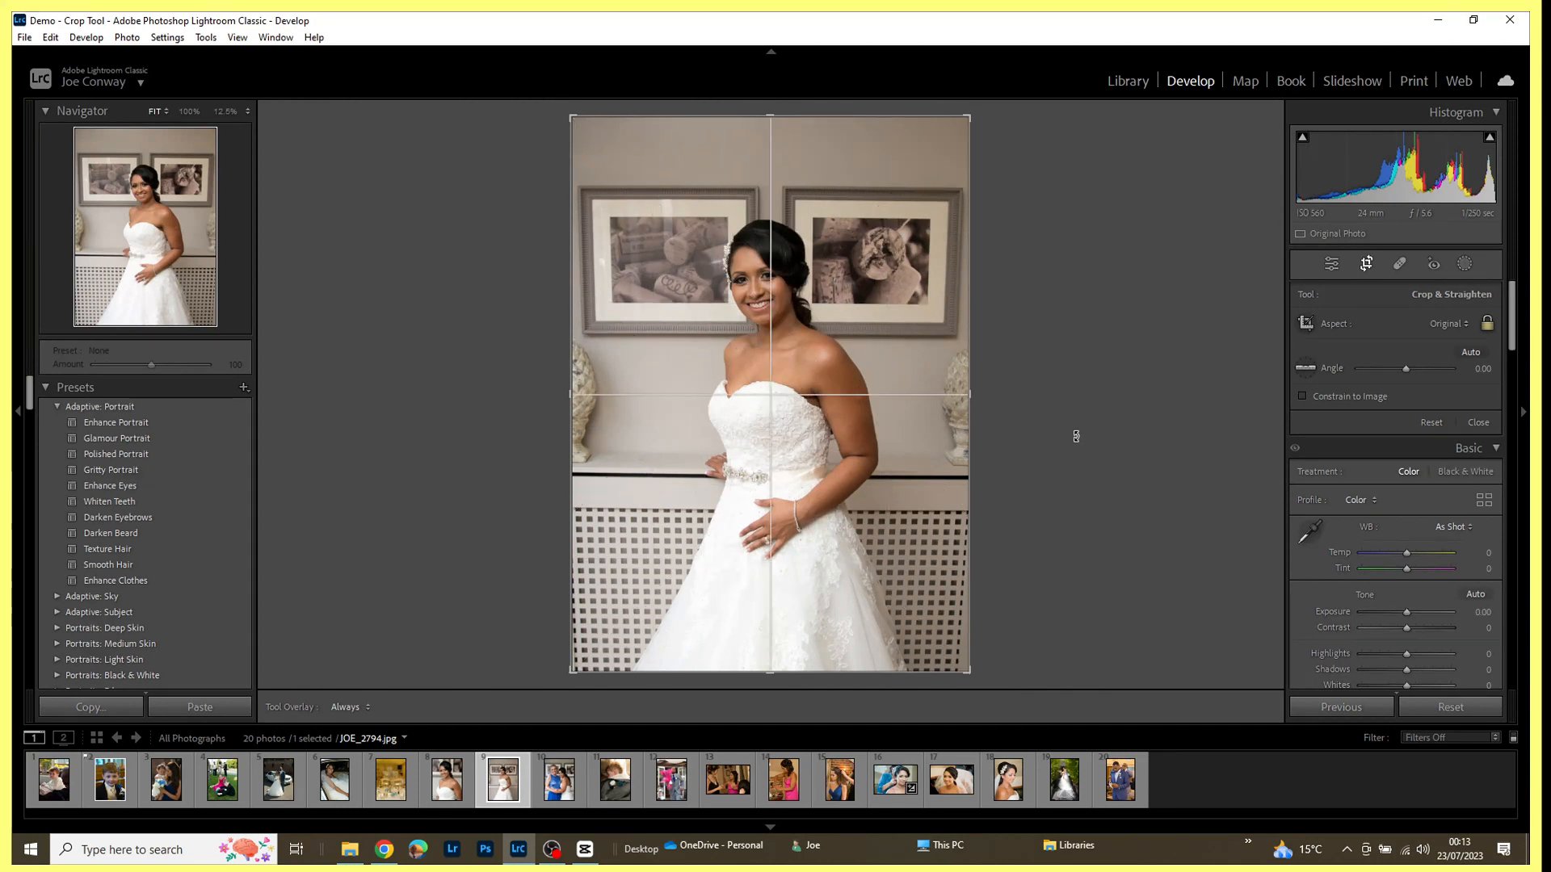
key(o)
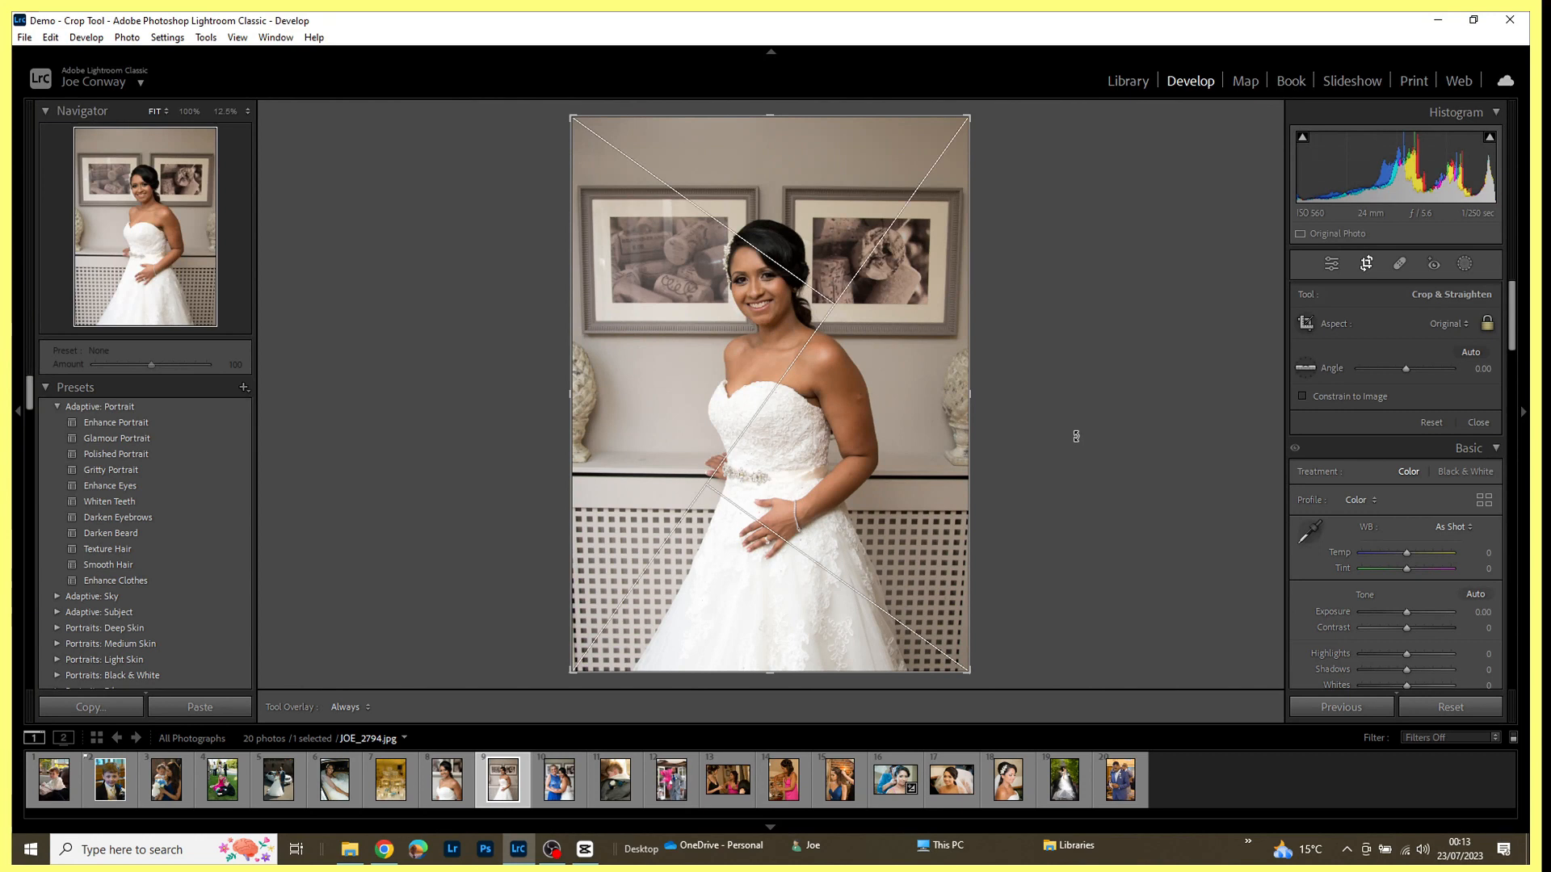
key(o)
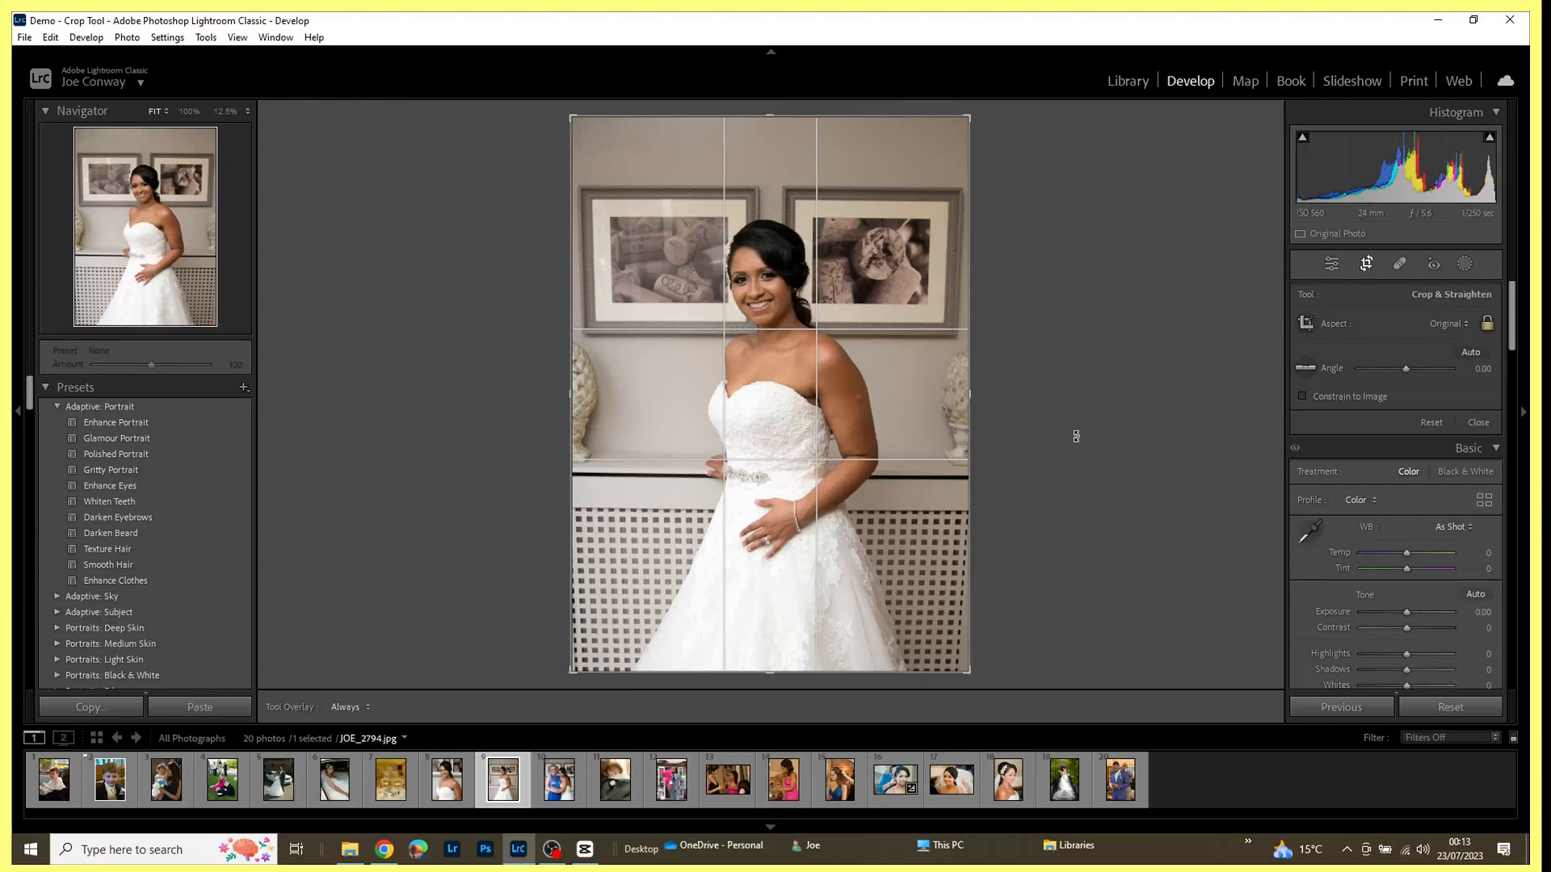
Step: Exclude Fifths, Diagonal, Center and Triangle from the cycled crop overlays, keeping Grid, Thirds, Golden Ratio, Golden Spiral and Aspect Ratios
click(207, 39)
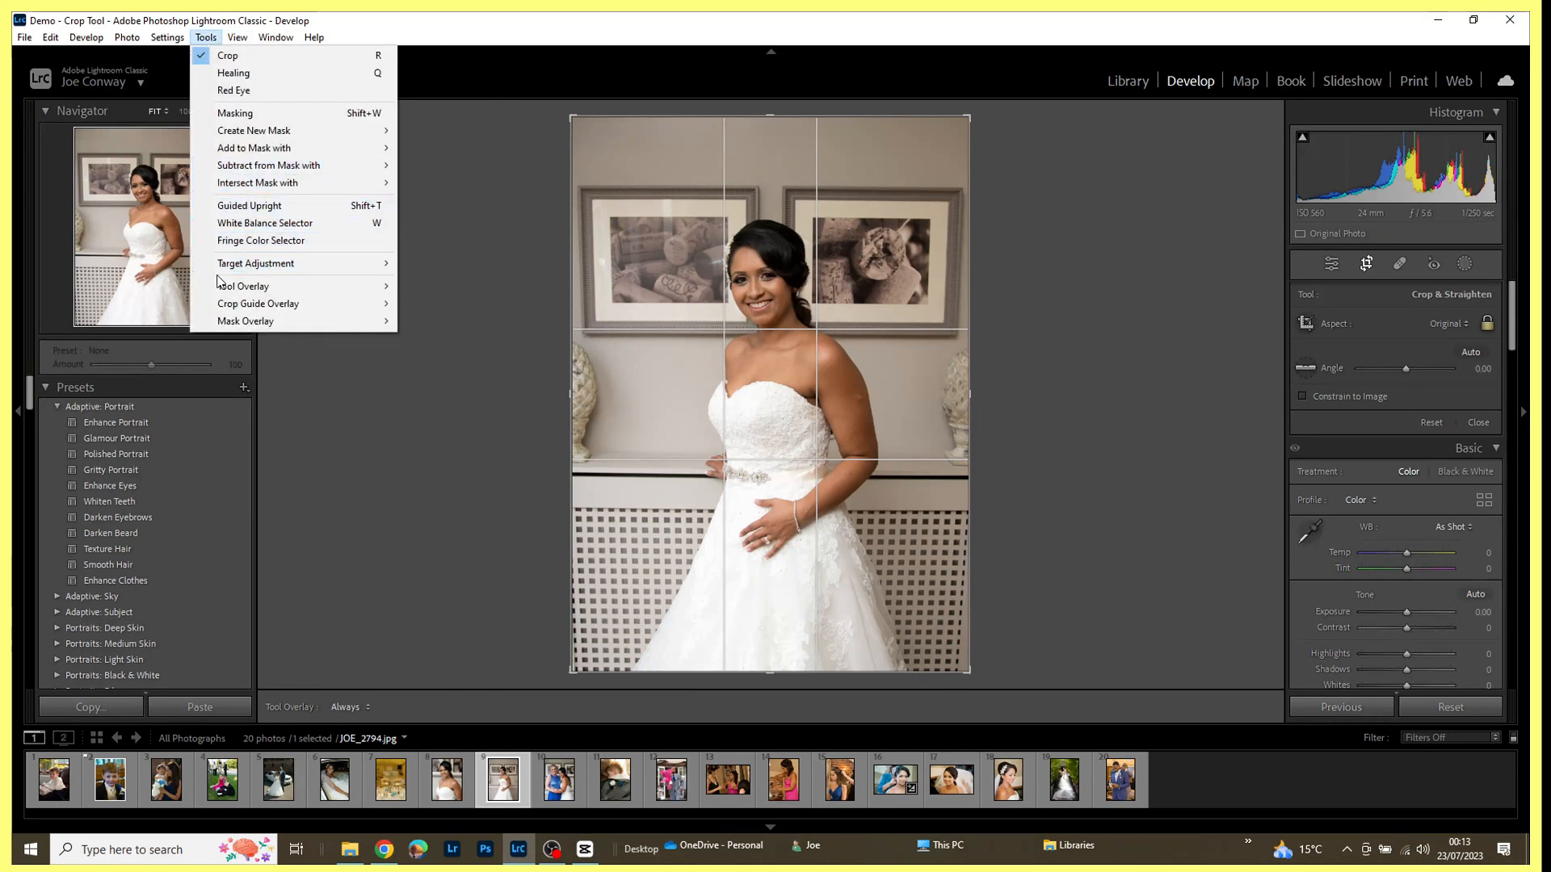
mouse_move(233, 289)
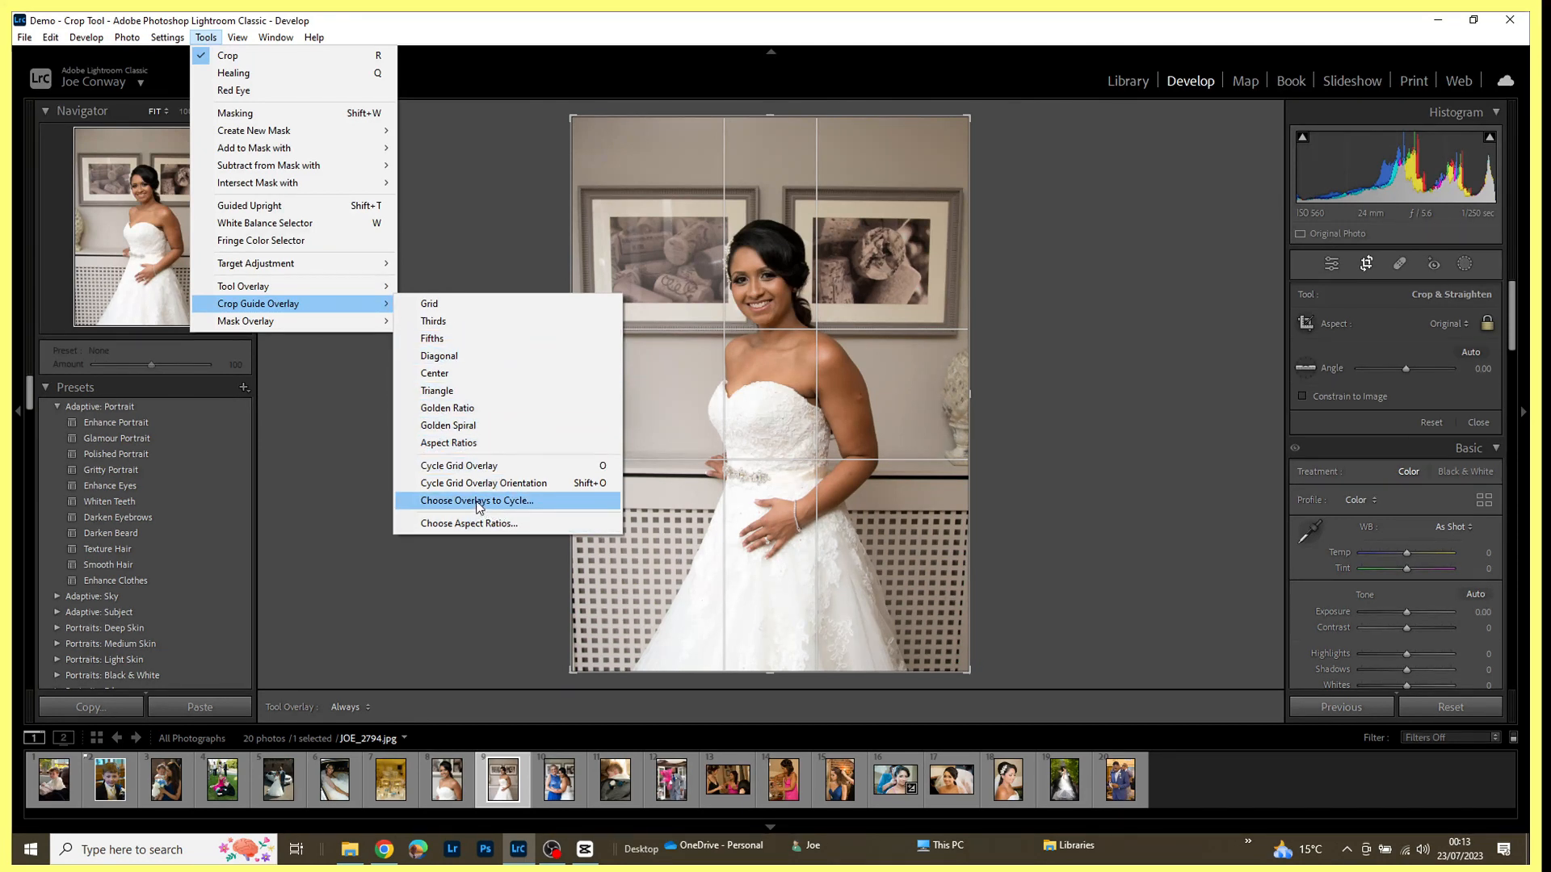
click(417, 500)
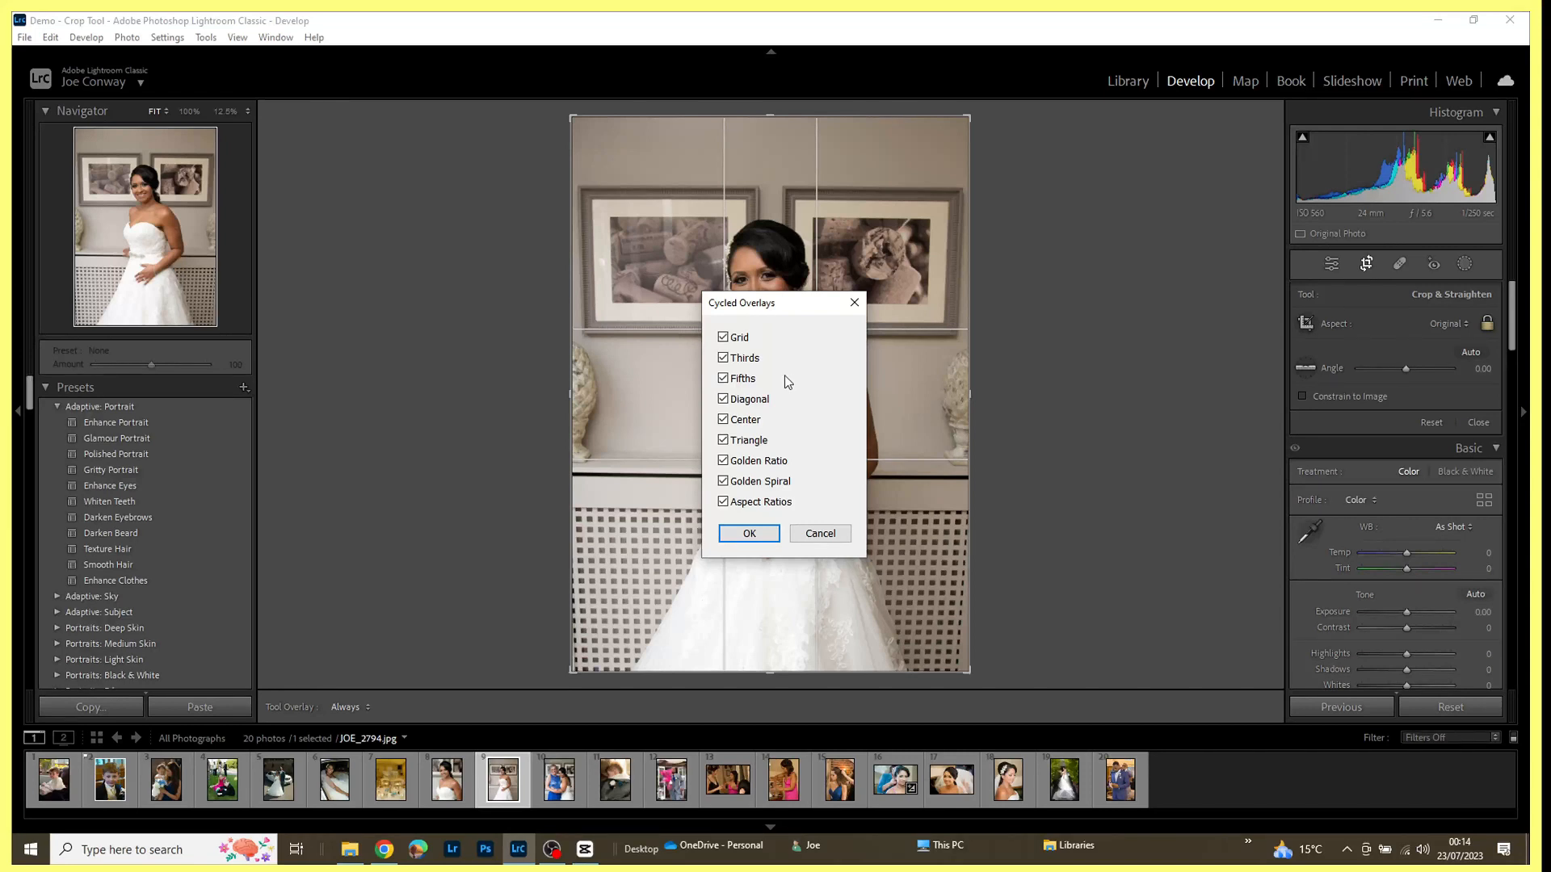
click(723, 380)
click(723, 421)
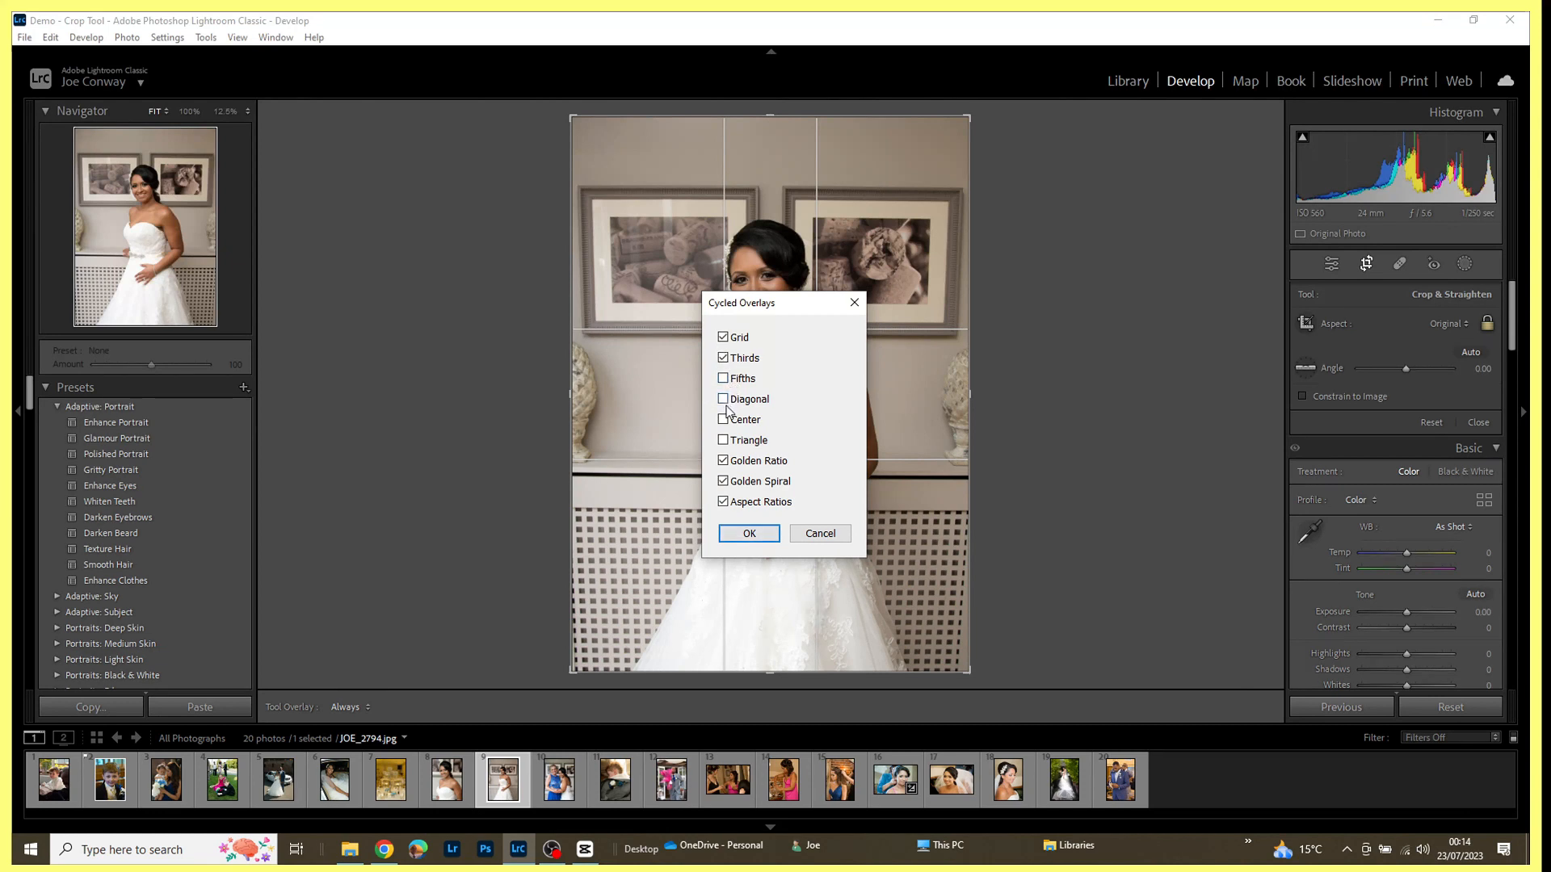
click(749, 534)
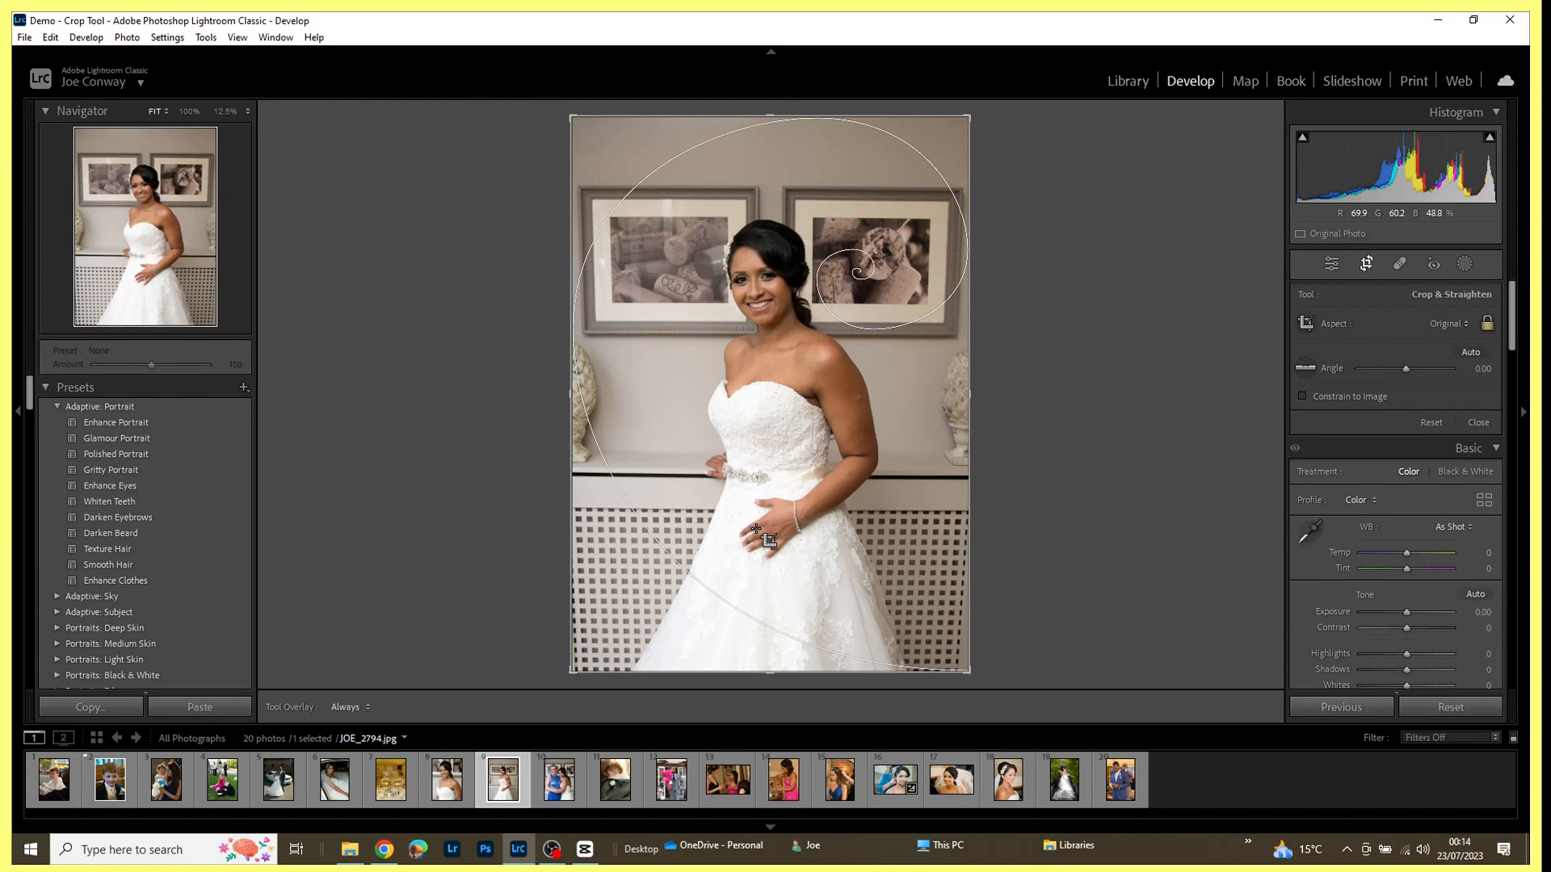
Step: Cycle through the remaining crop guide overlays and settle on the golden spiral
key(o)
key(o)
key(o)
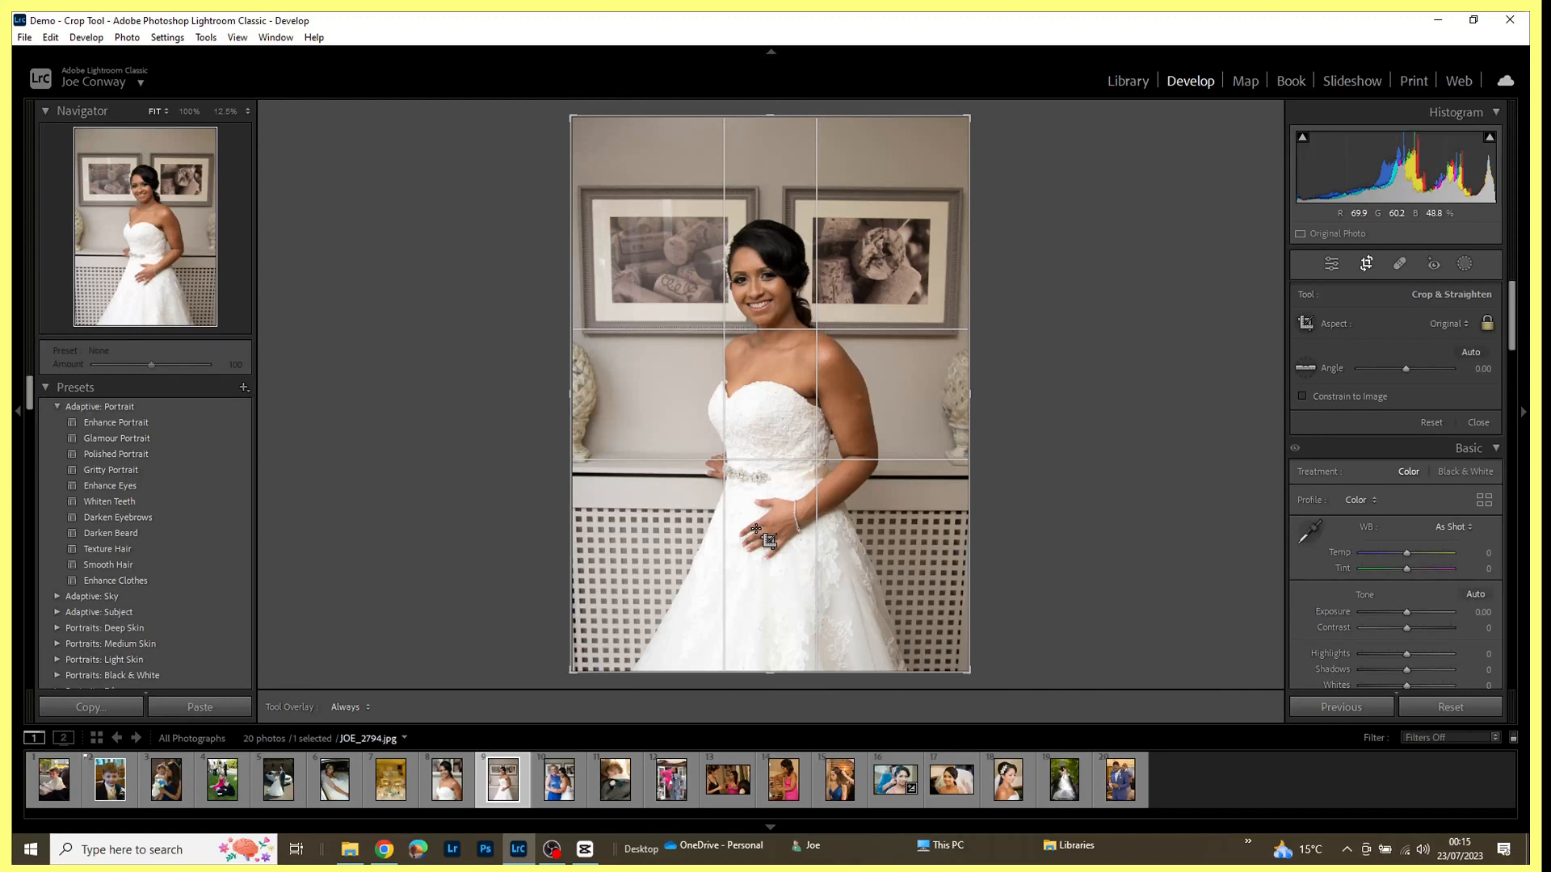
key(o)
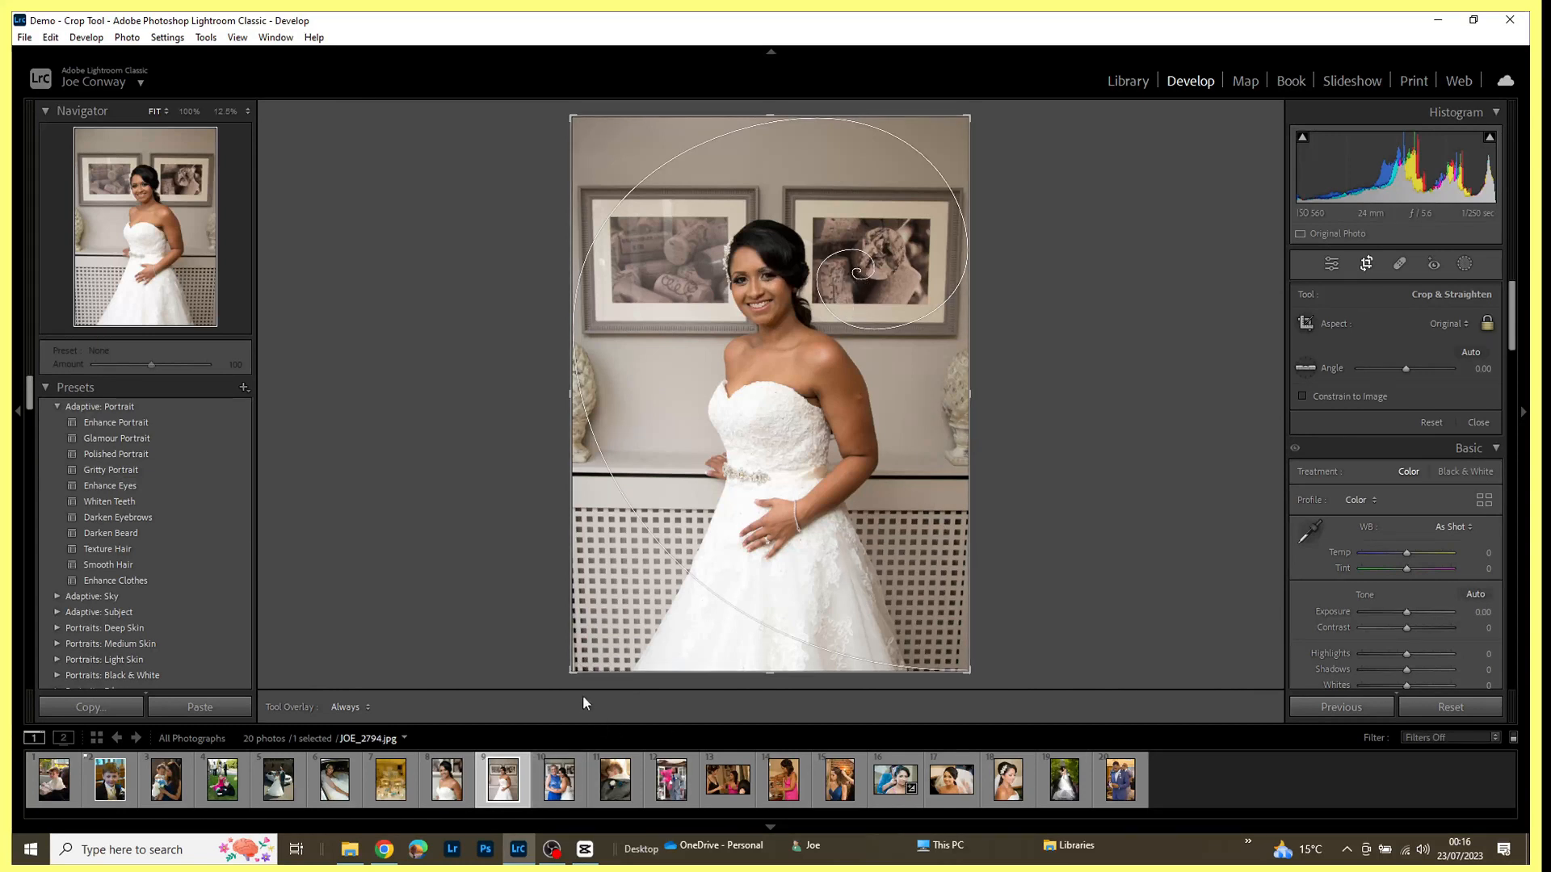
Step: Tighten the crop from its lower-left corner and reposition the photo so the bride's face sits at the golden spiral's centre
drag(572, 670, 610, 625)
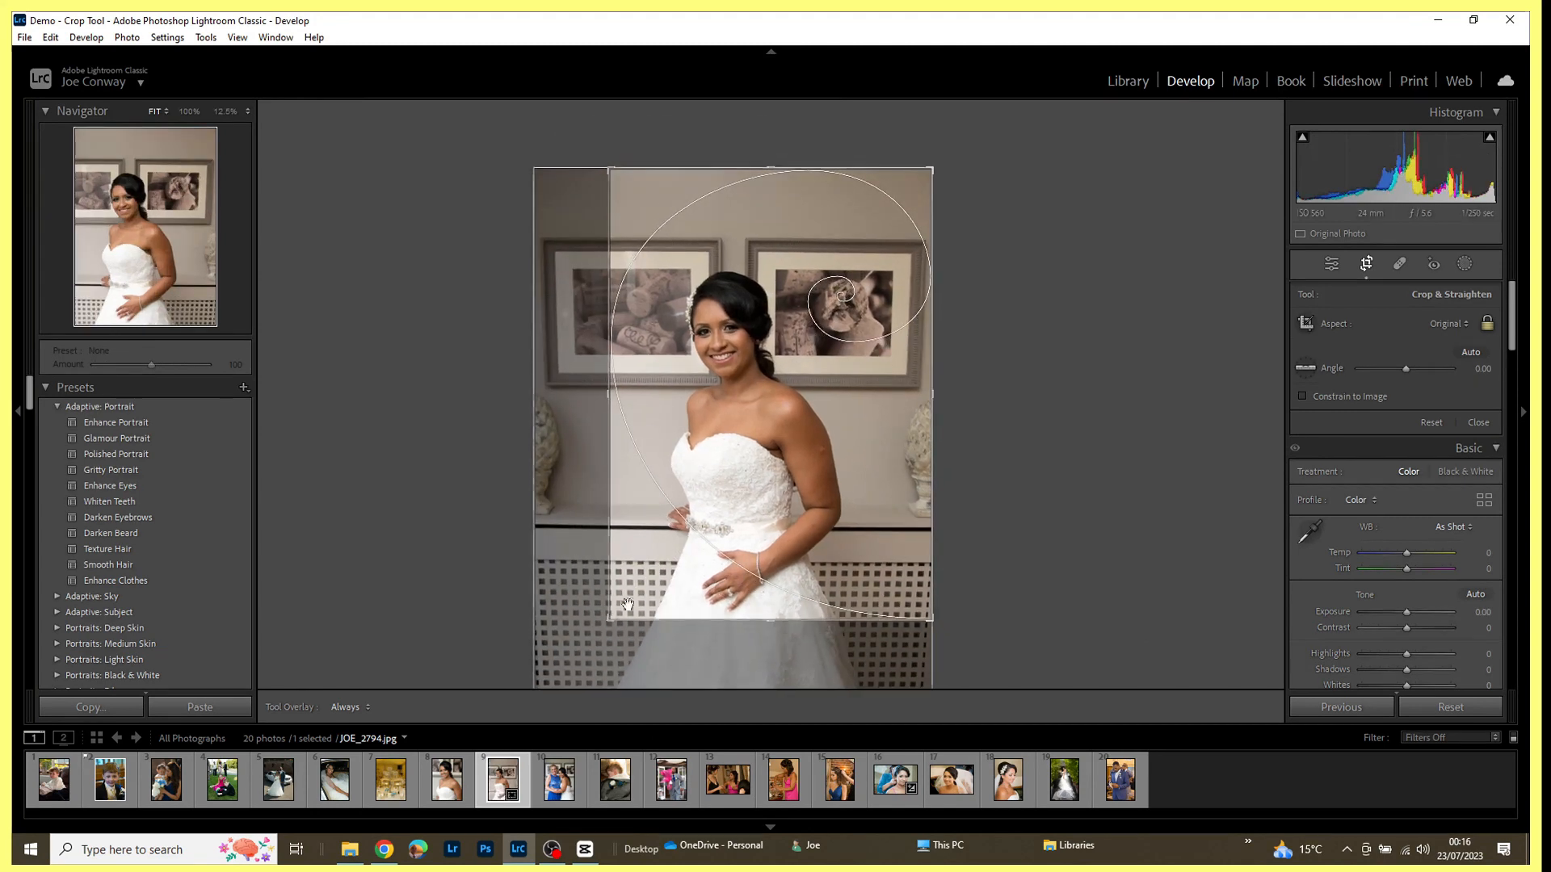
drag(768, 465, 840, 428)
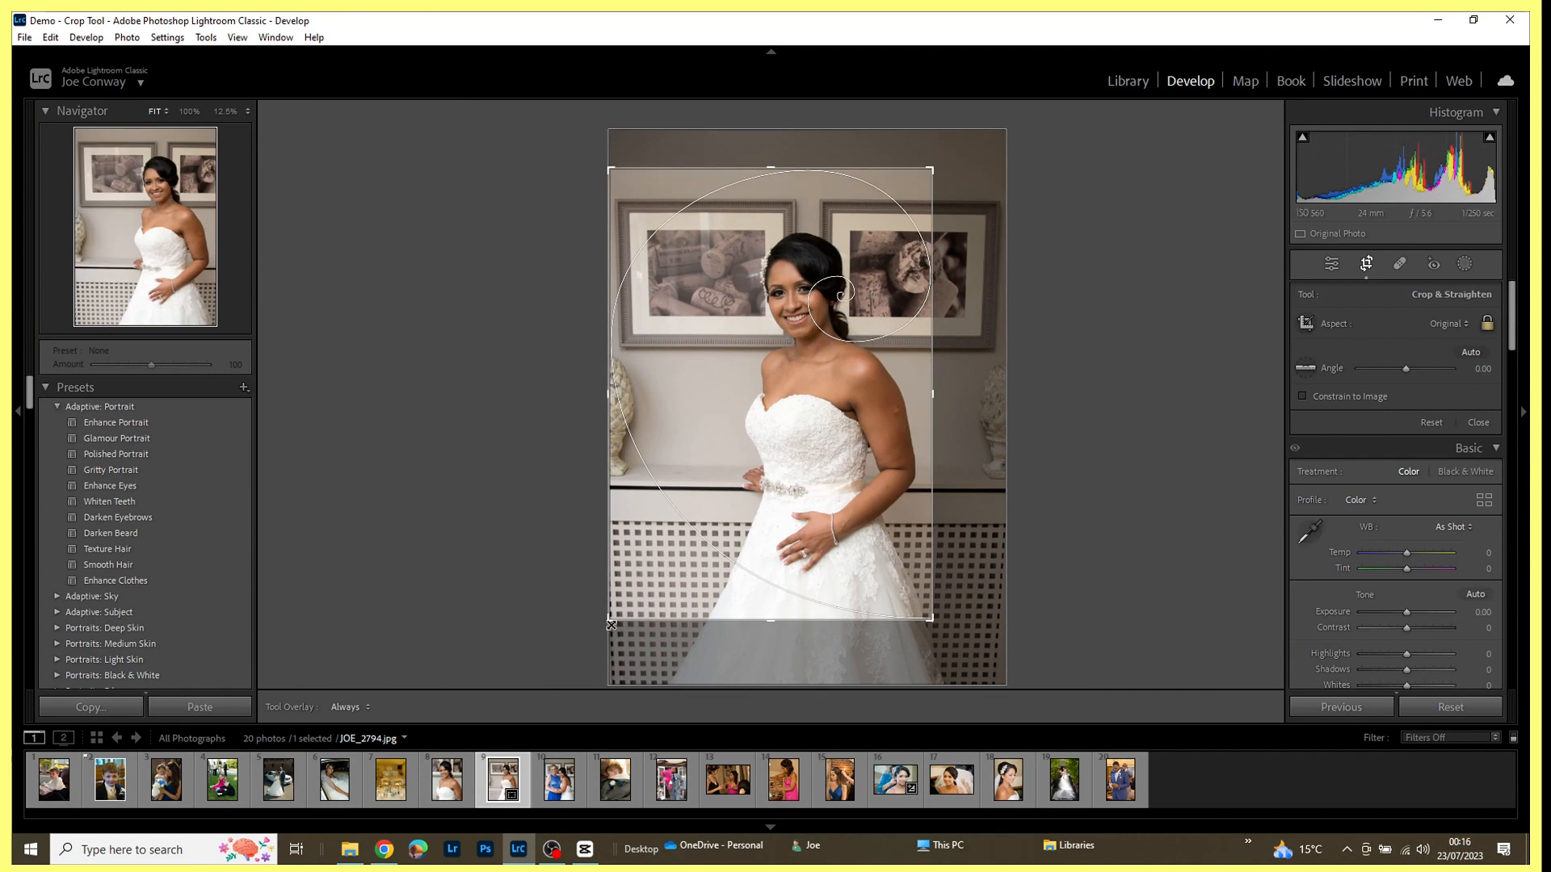
drag(610, 621, 632, 596)
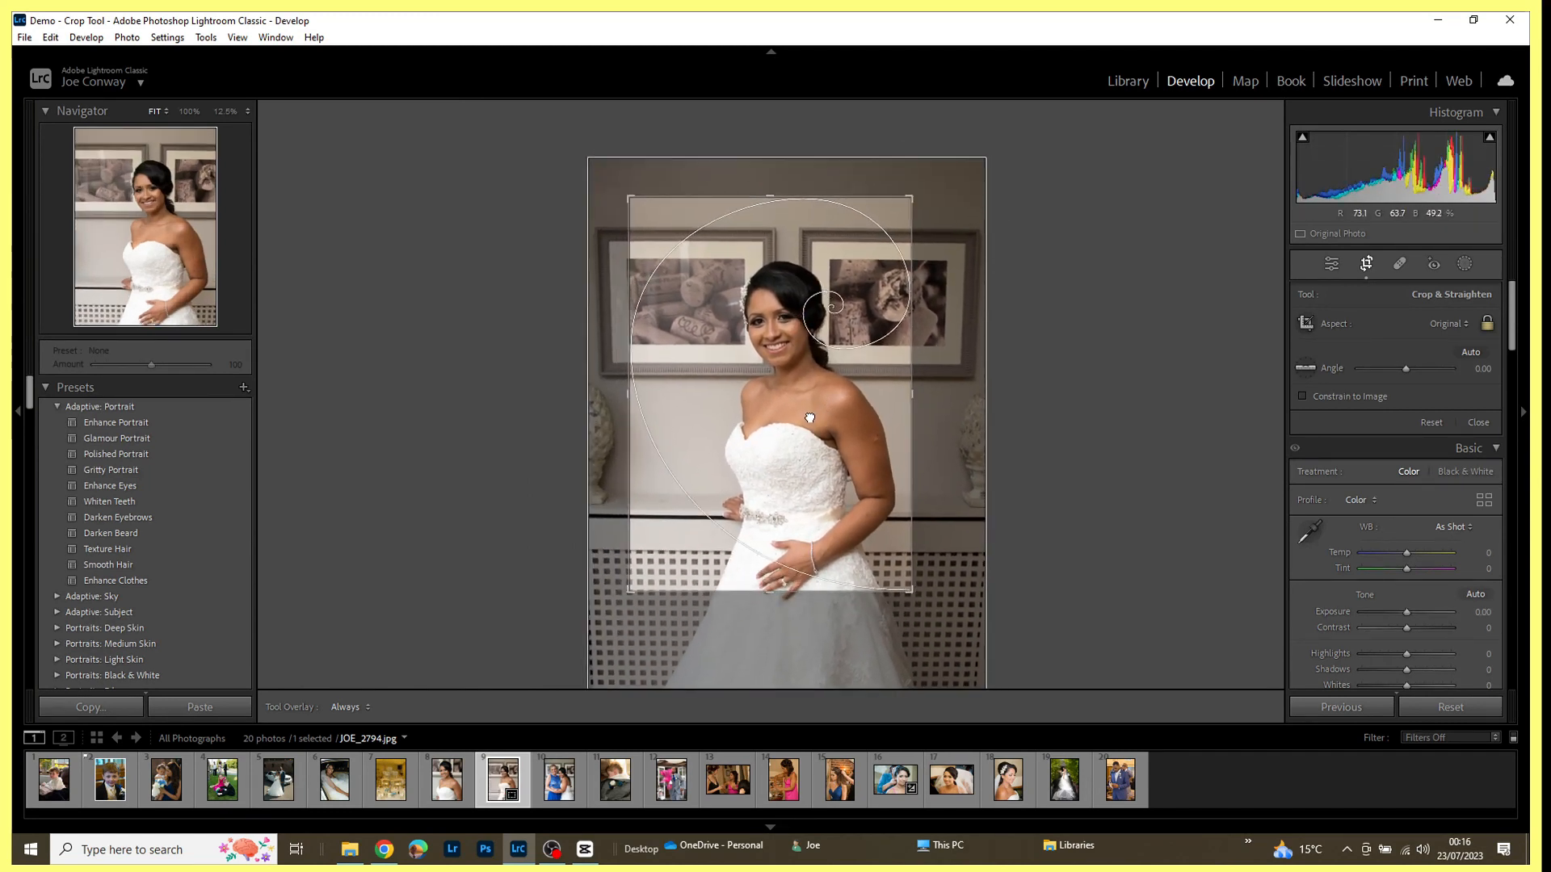
drag(826, 406, 869, 406)
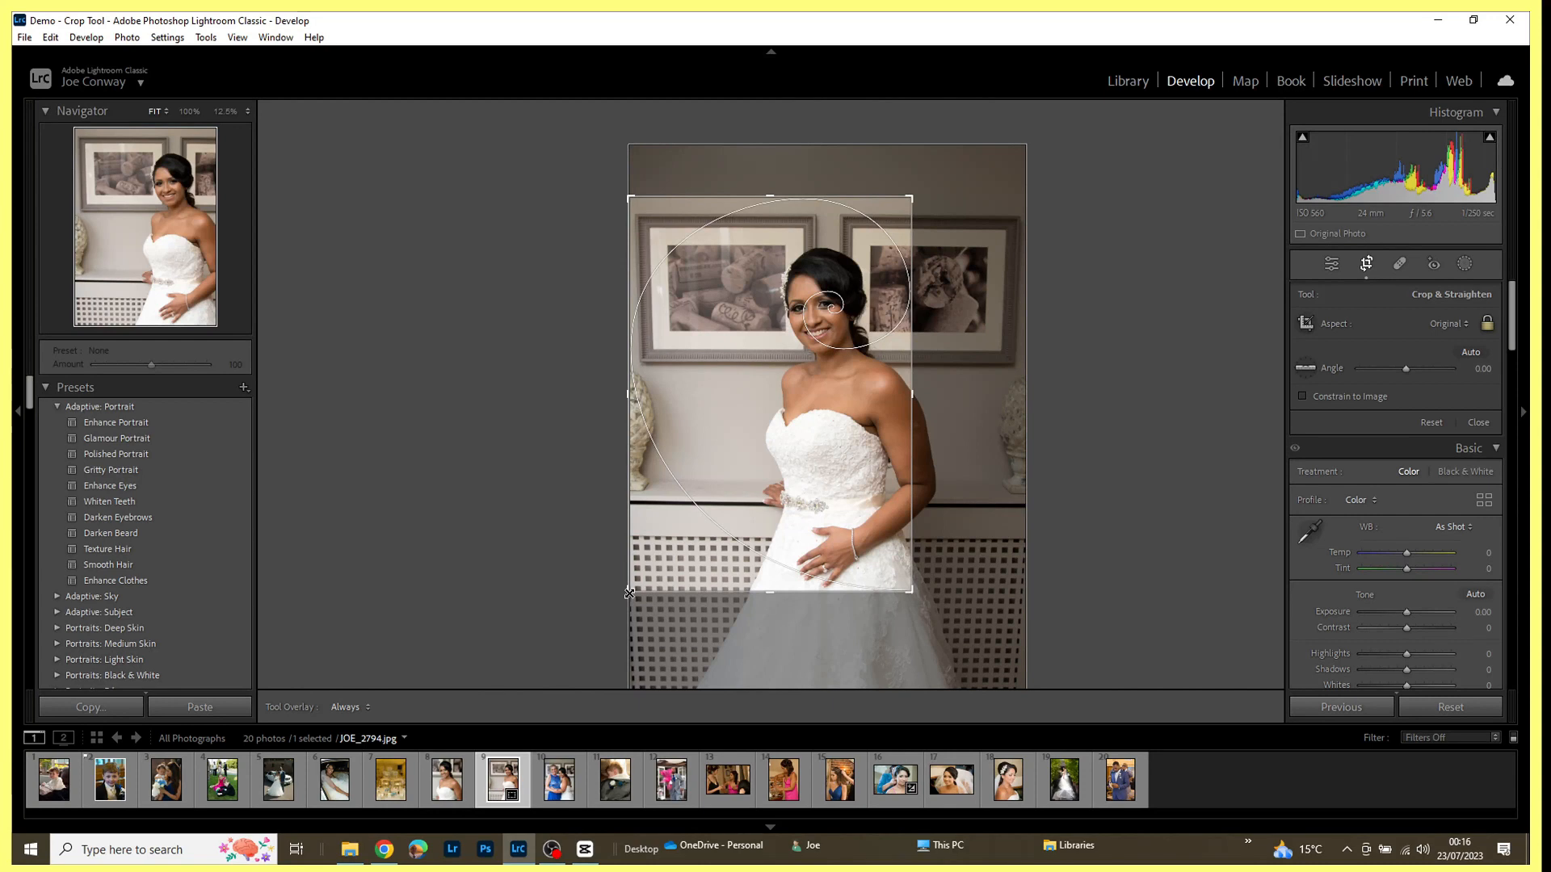
drag(629, 594, 637, 580)
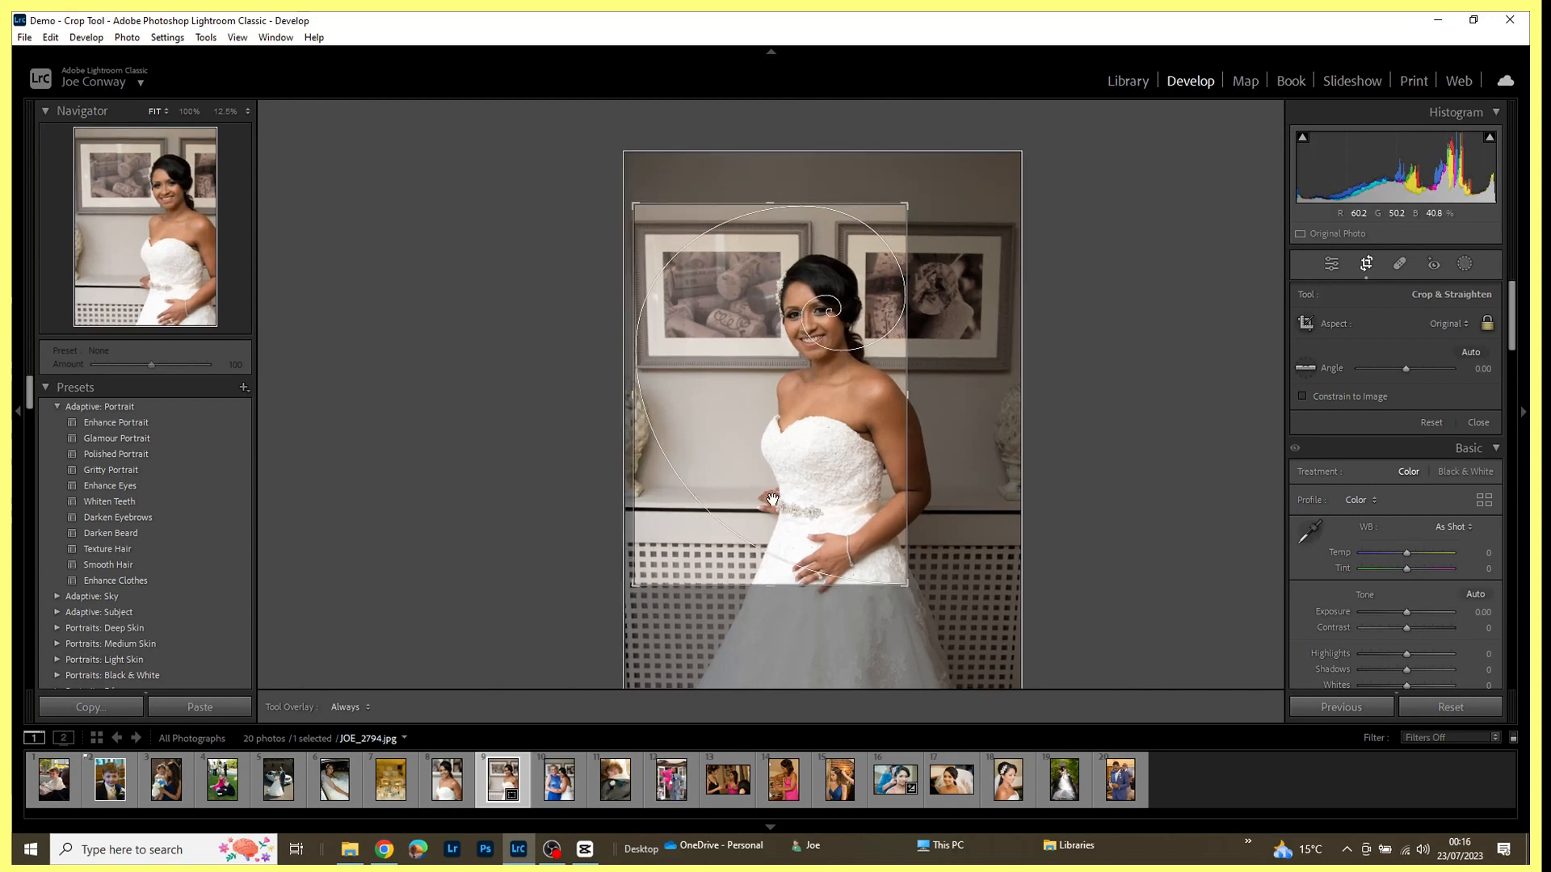
Step: Fine-tune the photo's position so the bride's face aligns with the golden spiral's centre, and apply the crop
drag(772, 499, 782, 501)
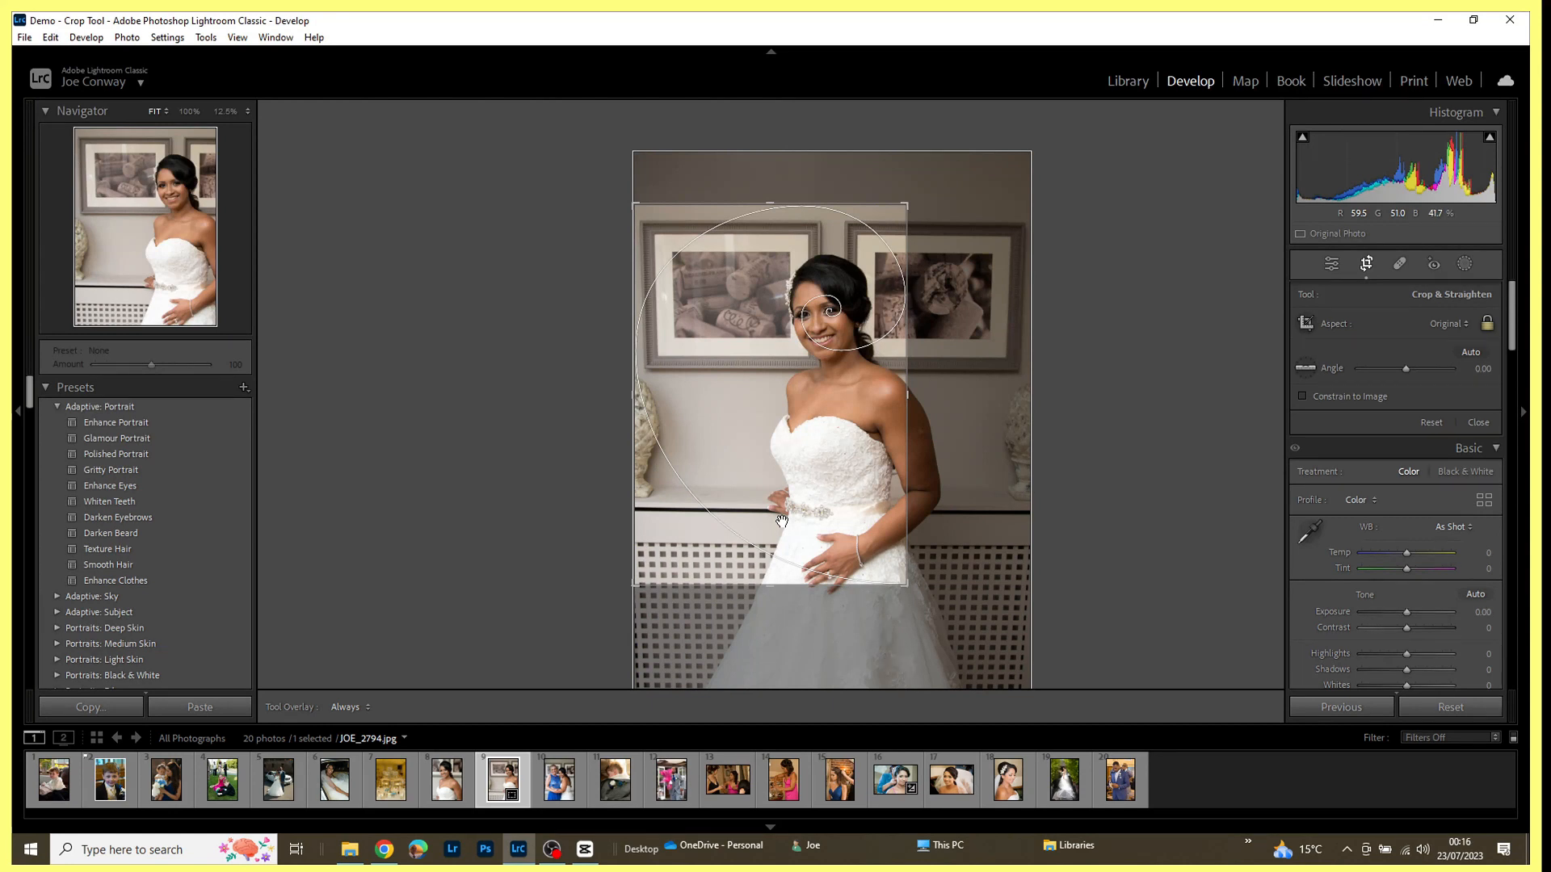
key(Return)
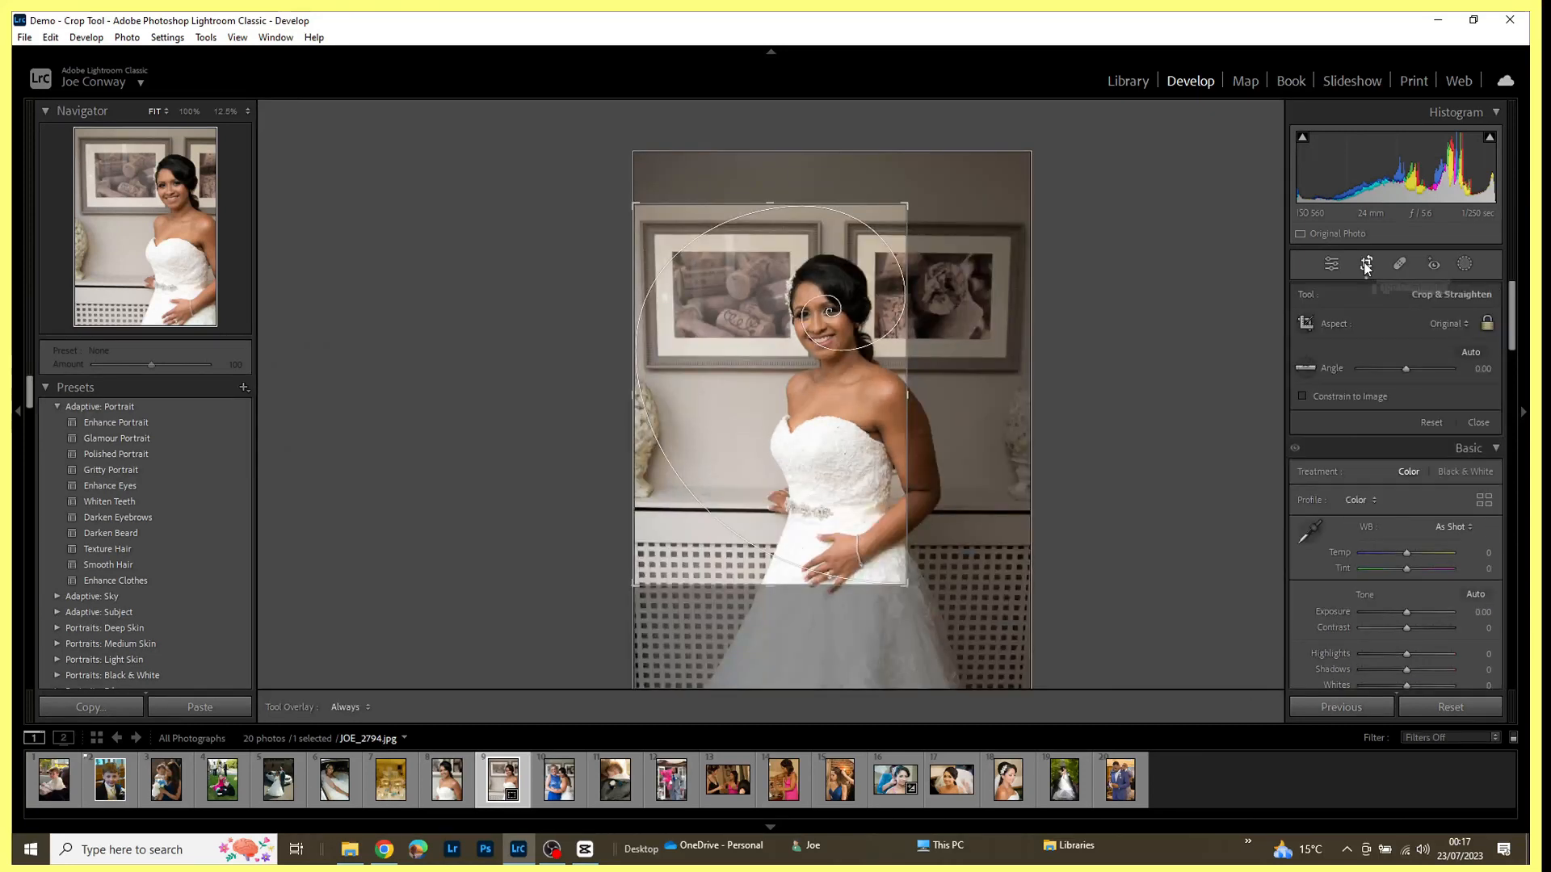
Step: Reset the crop and cycle through the golden spiral's orientations until it curls into the photo's upper-left area
click(1366, 265)
click(1429, 420)
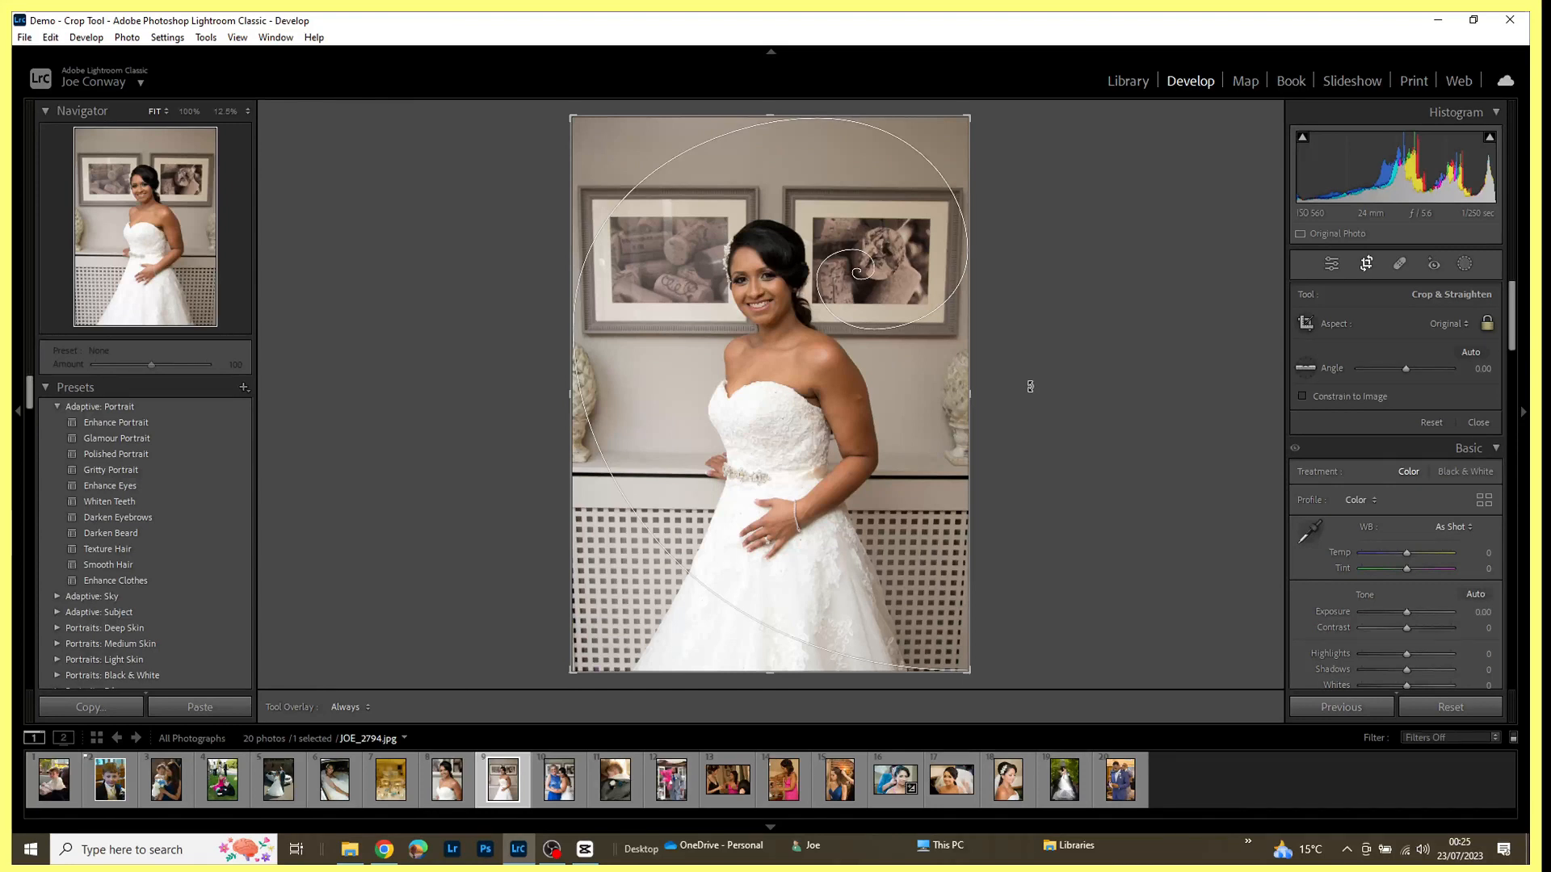
key(shift+o)
key(shift+o)
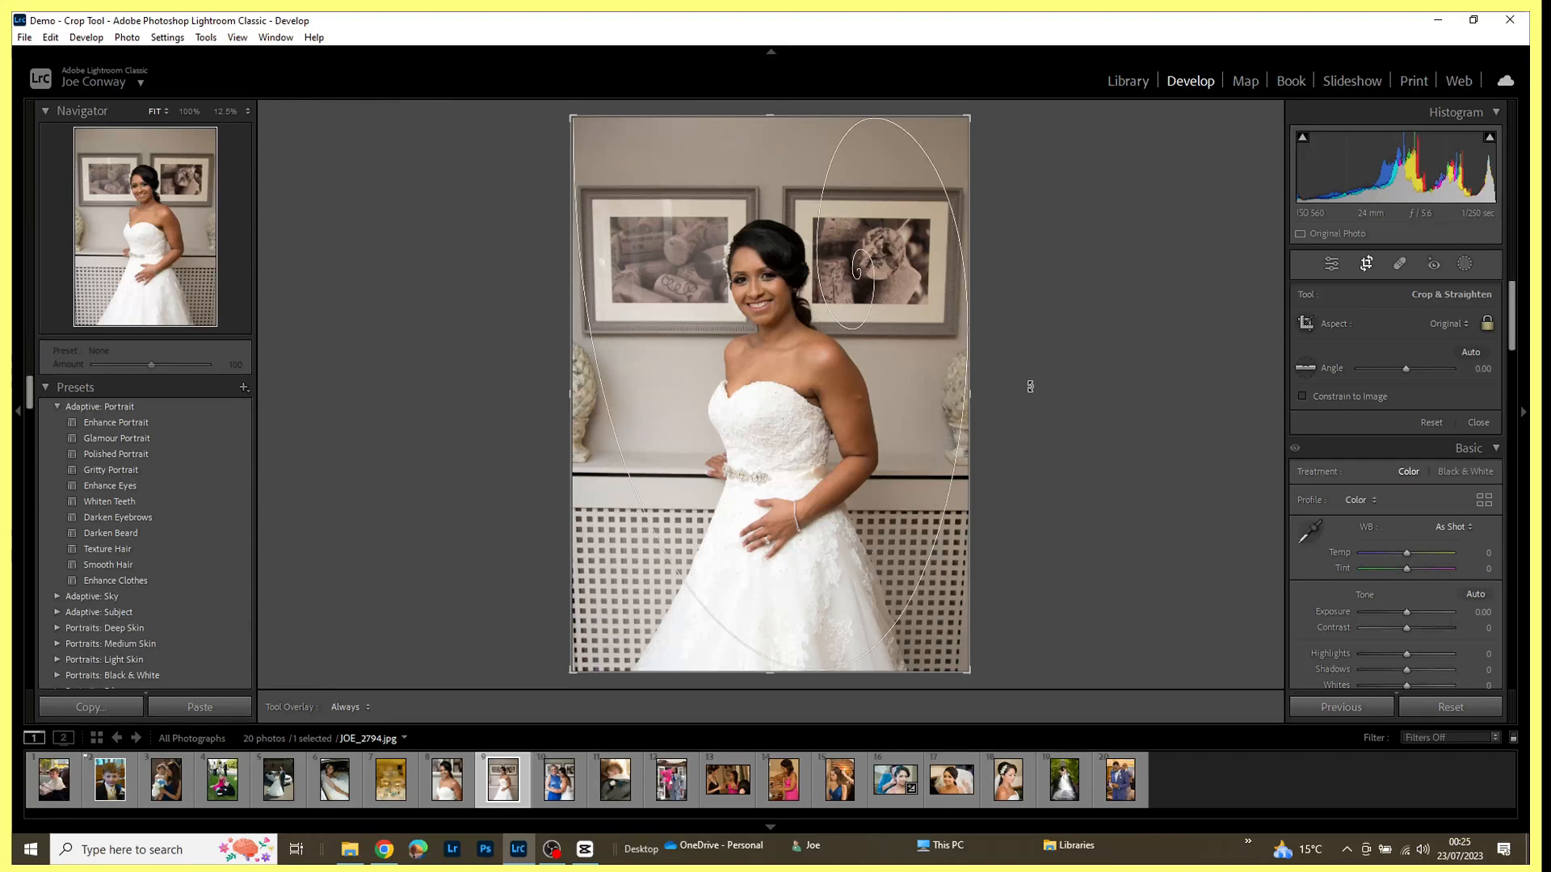
key(shift+o)
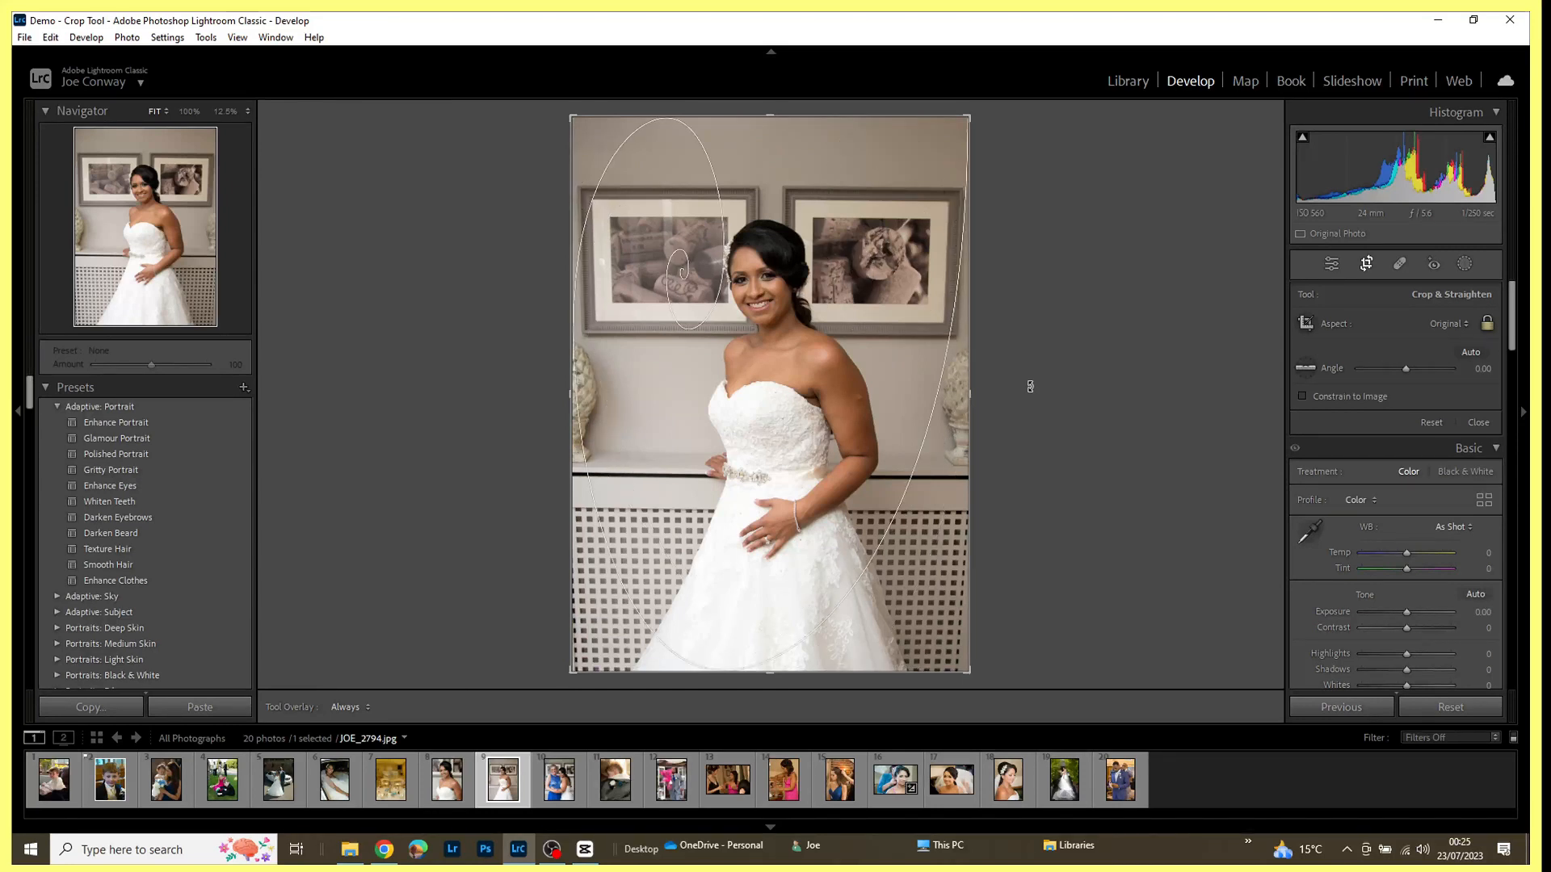
key(shift+o)
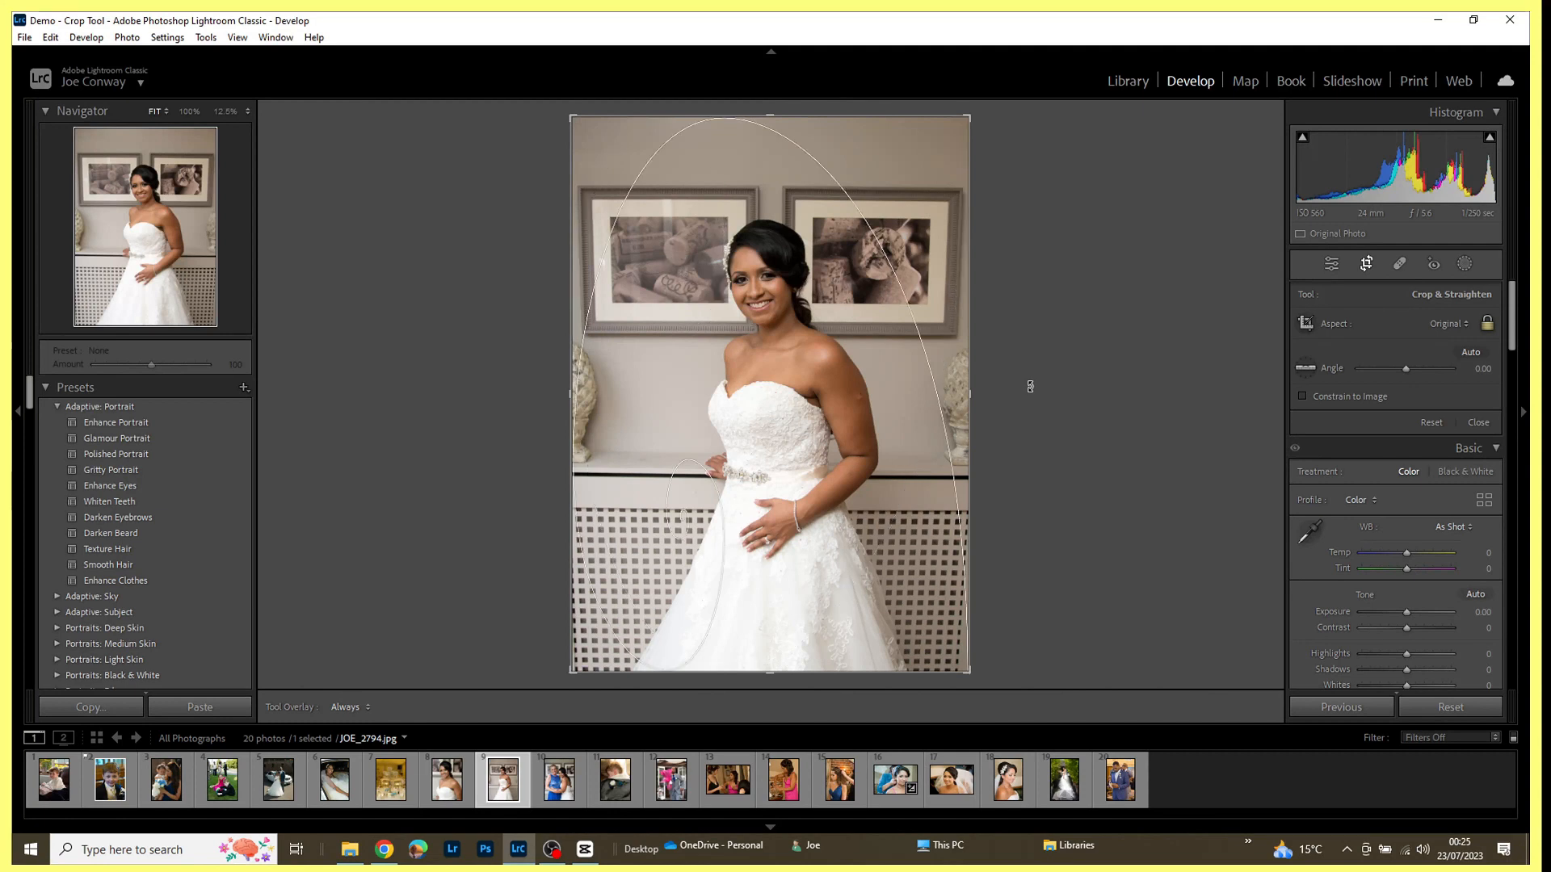
key(shift+o)
key(shift+o)
key(shift+o)
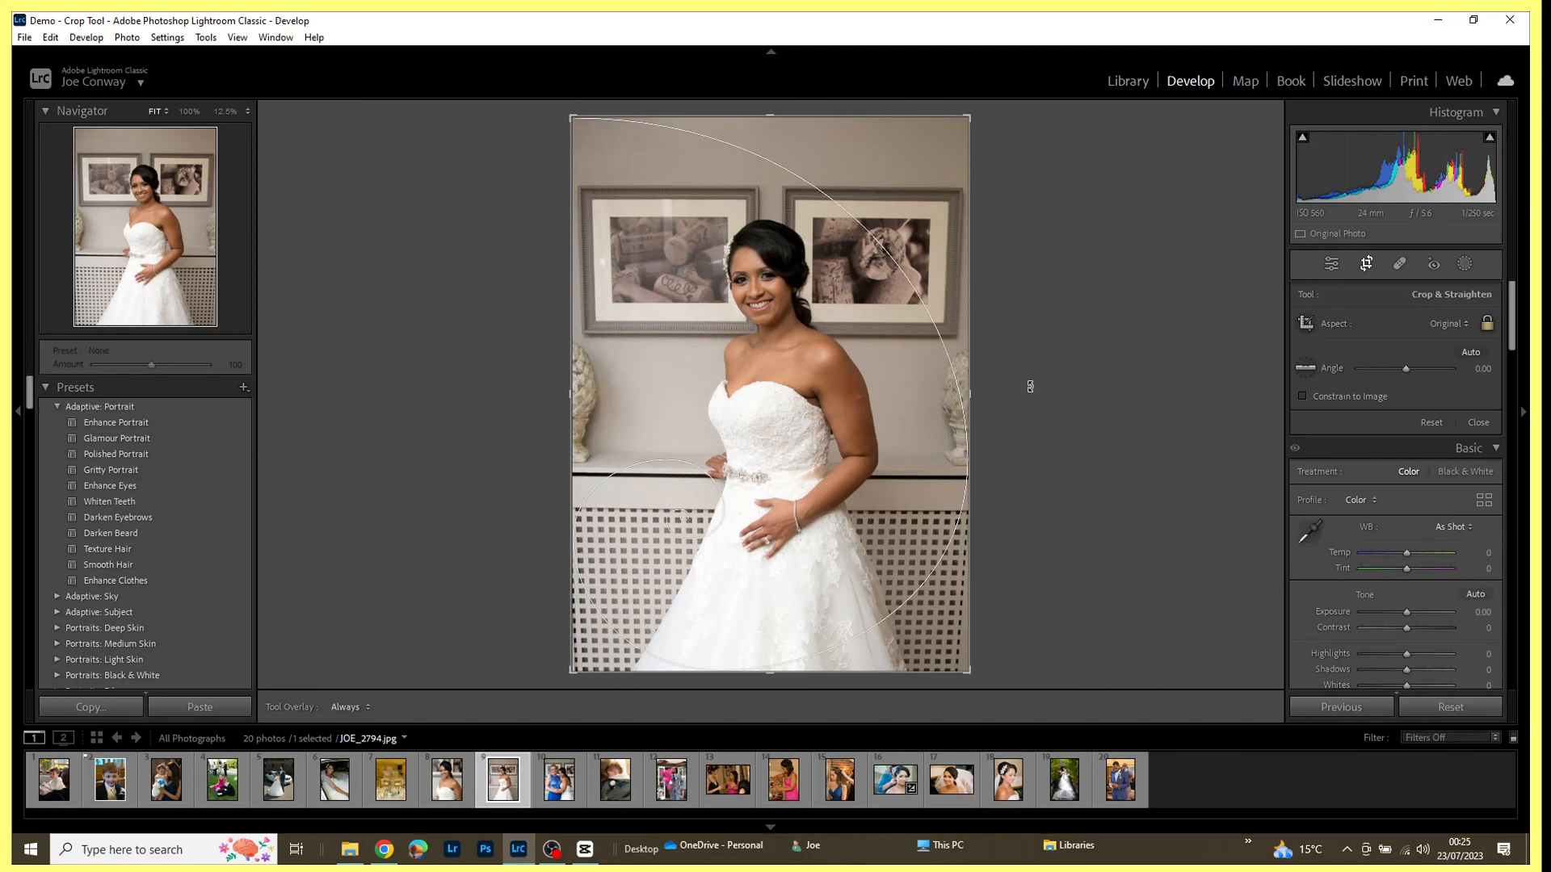
key(shift+o)
key(shift+o)
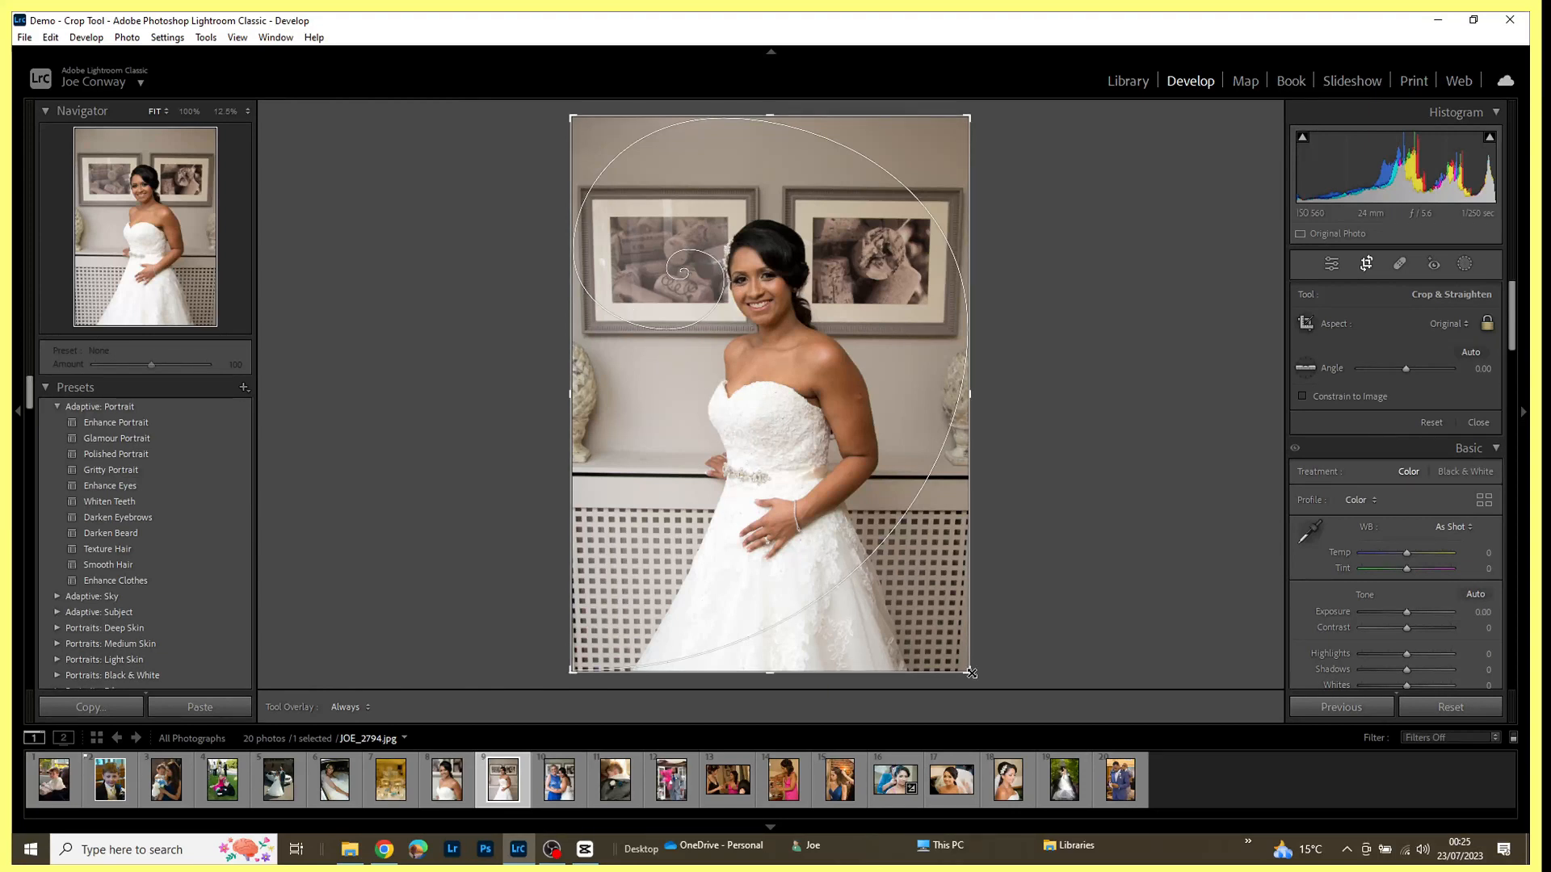
Step: Tighten the crop from its lower-right and upper-right corners, place the bride's face at the spiral's centre, and finish cropping
drag(971, 673, 941, 619)
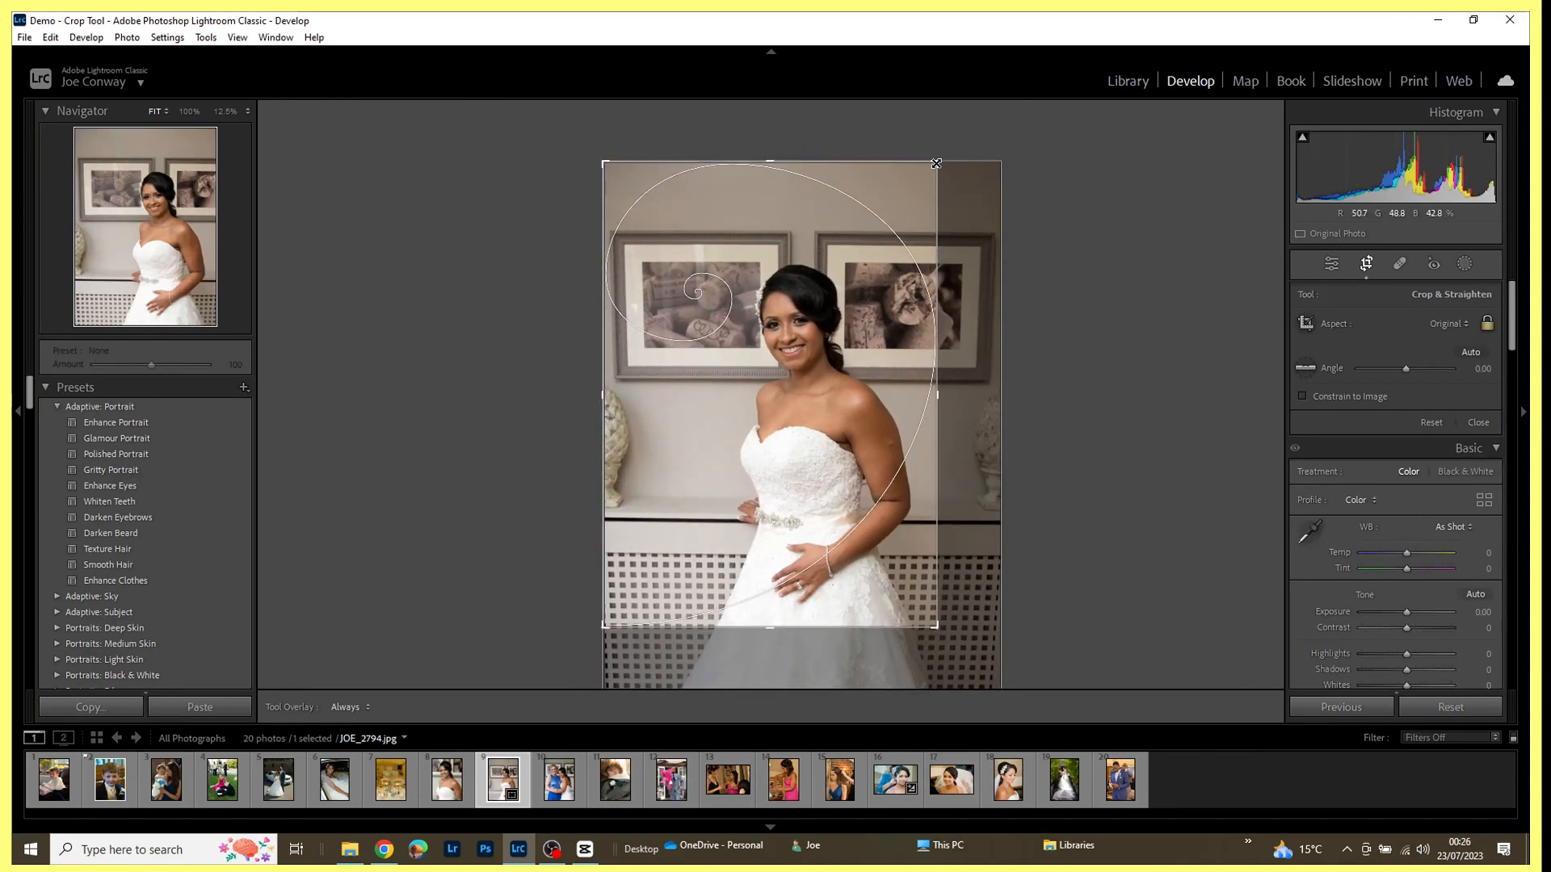
drag(937, 161, 908, 202)
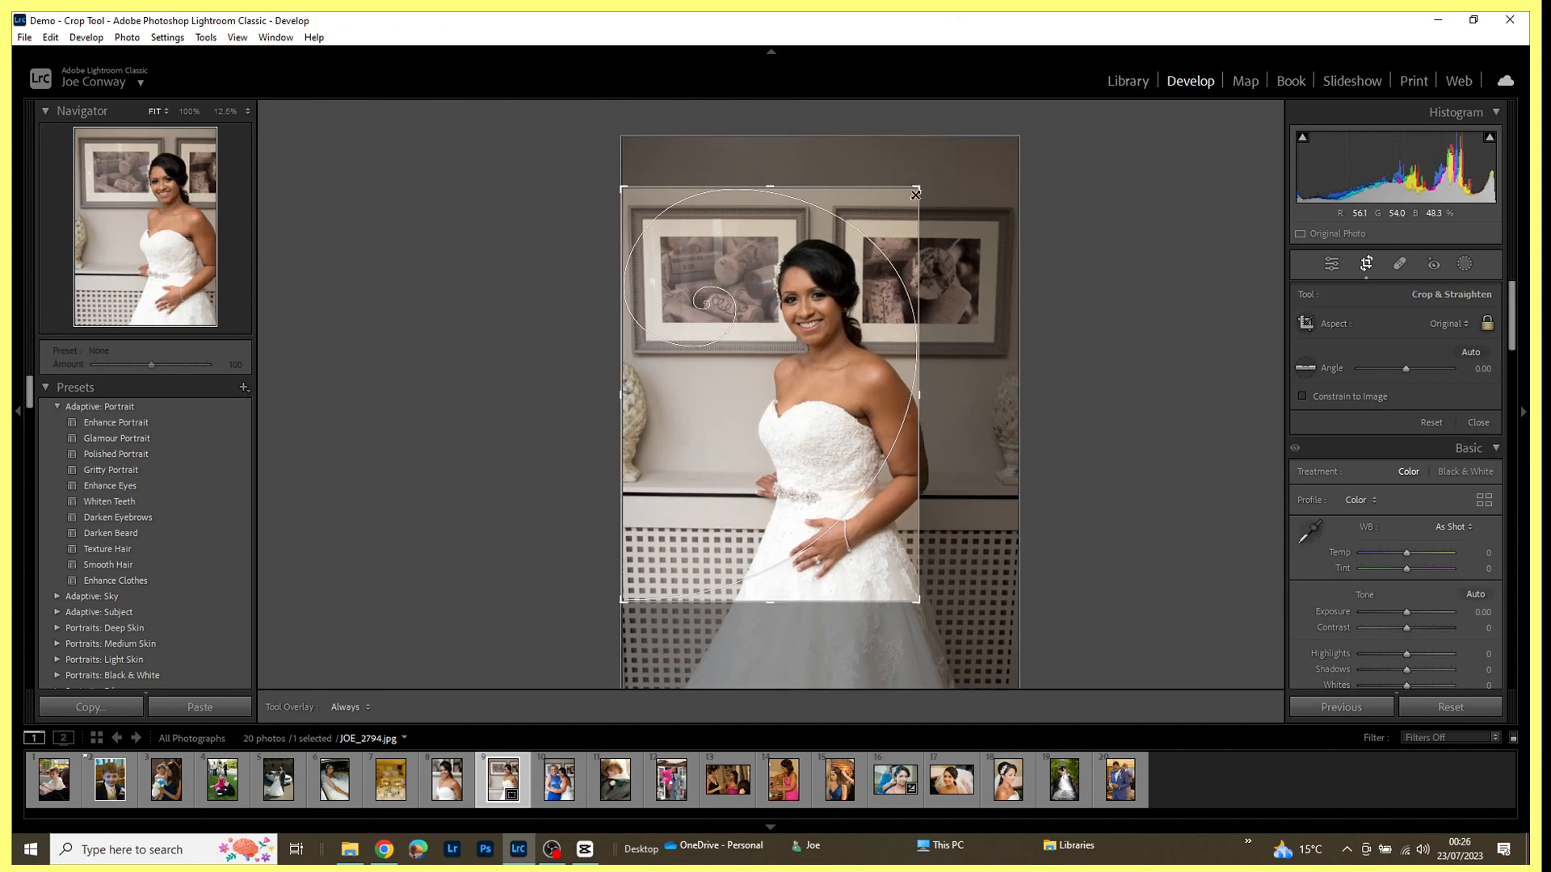
drag(823, 311, 737, 318)
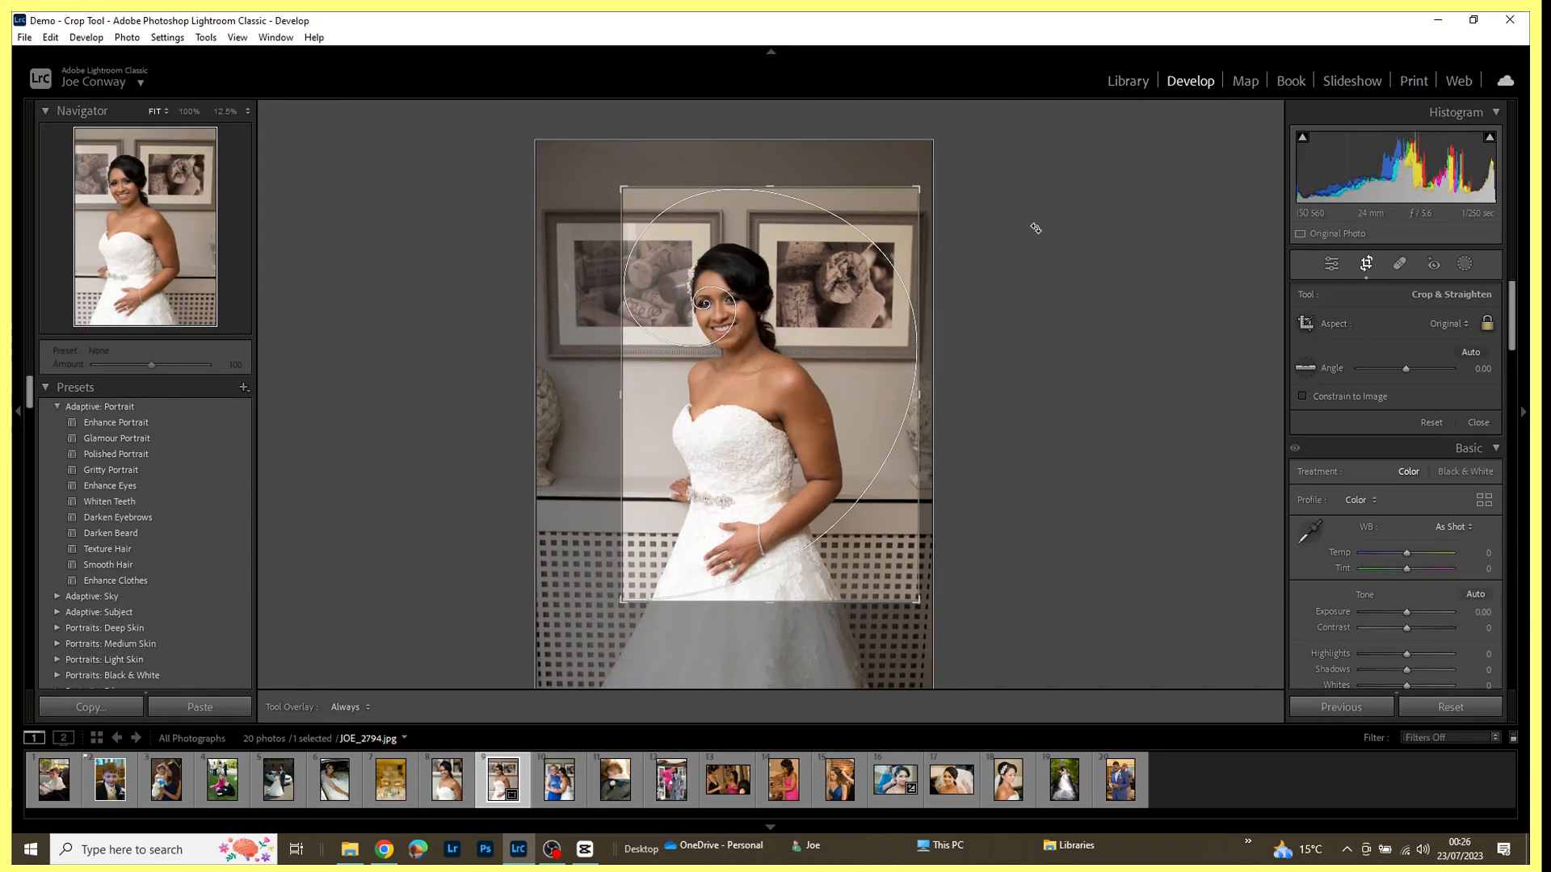
click(1479, 422)
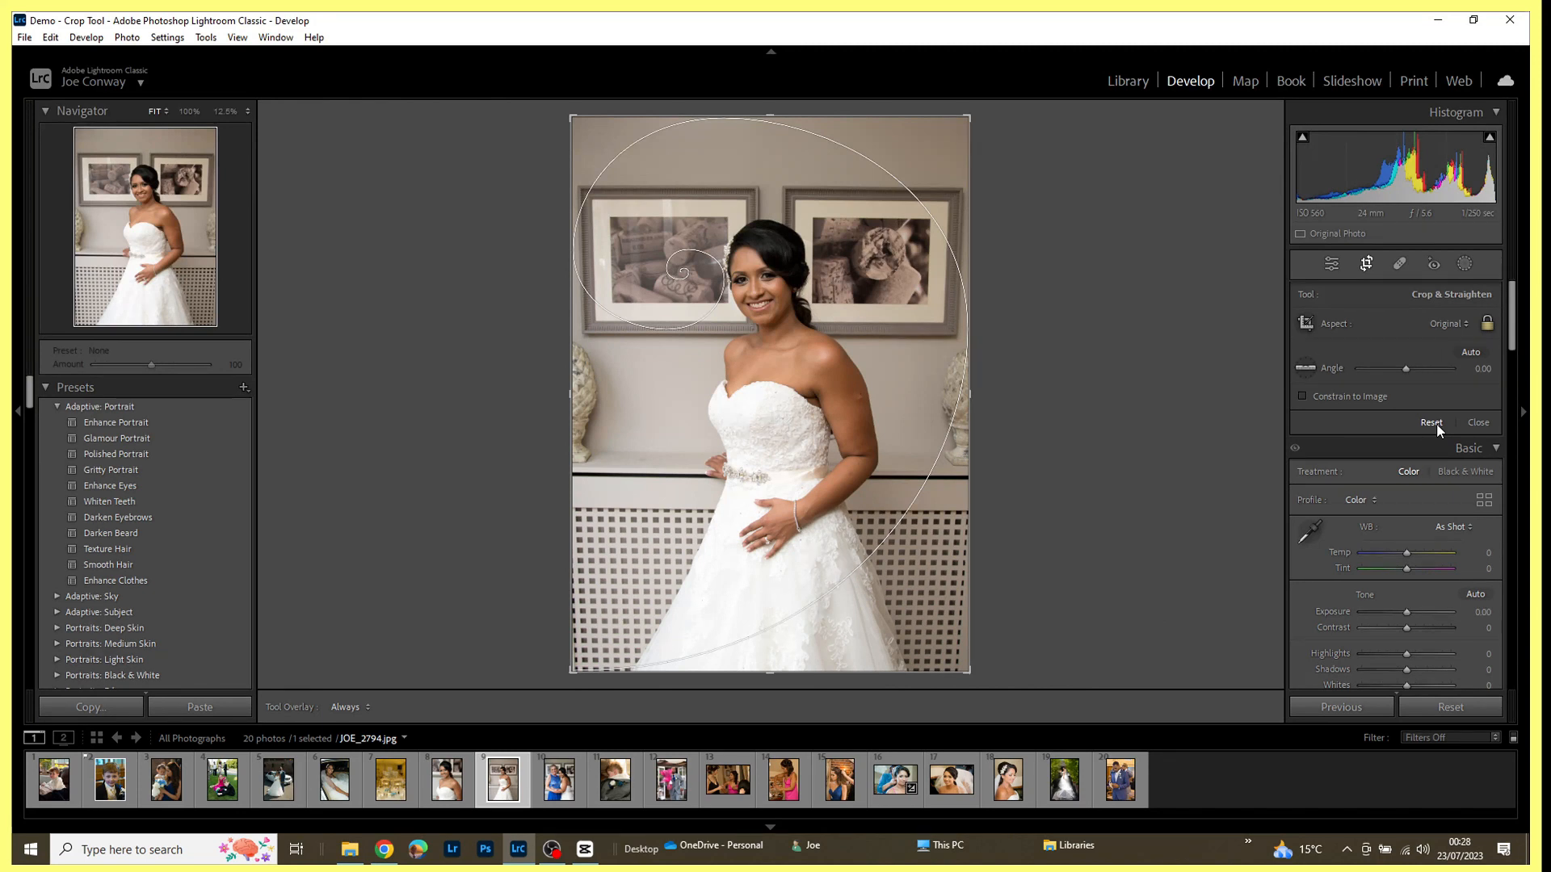
Step: Toggle the crop guide overlay off and on, leaving the tool overlay set to Never
key(h)
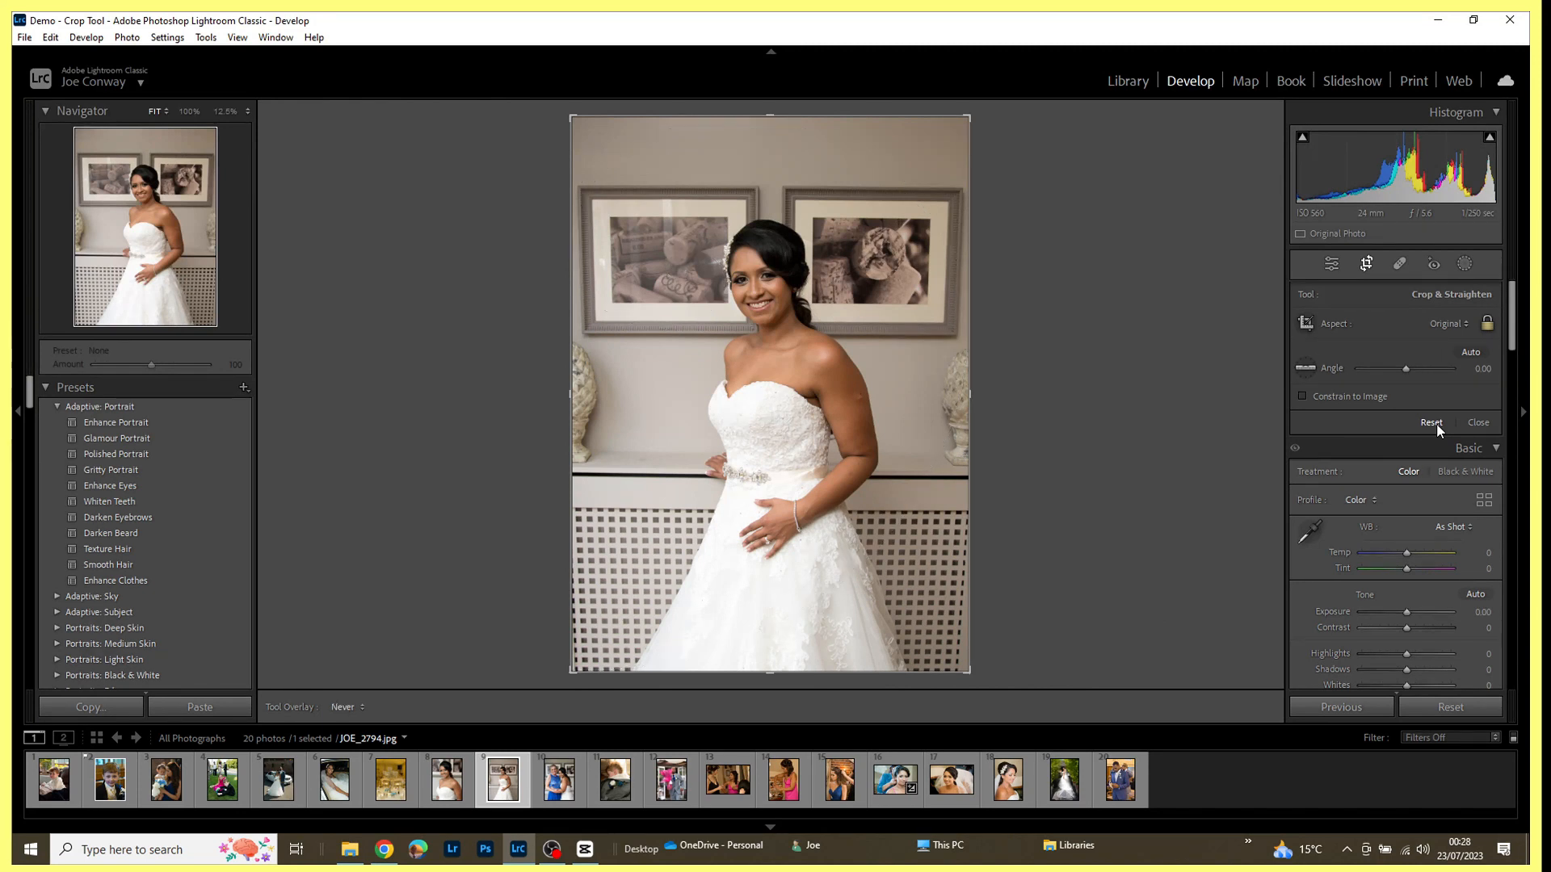
key(h)
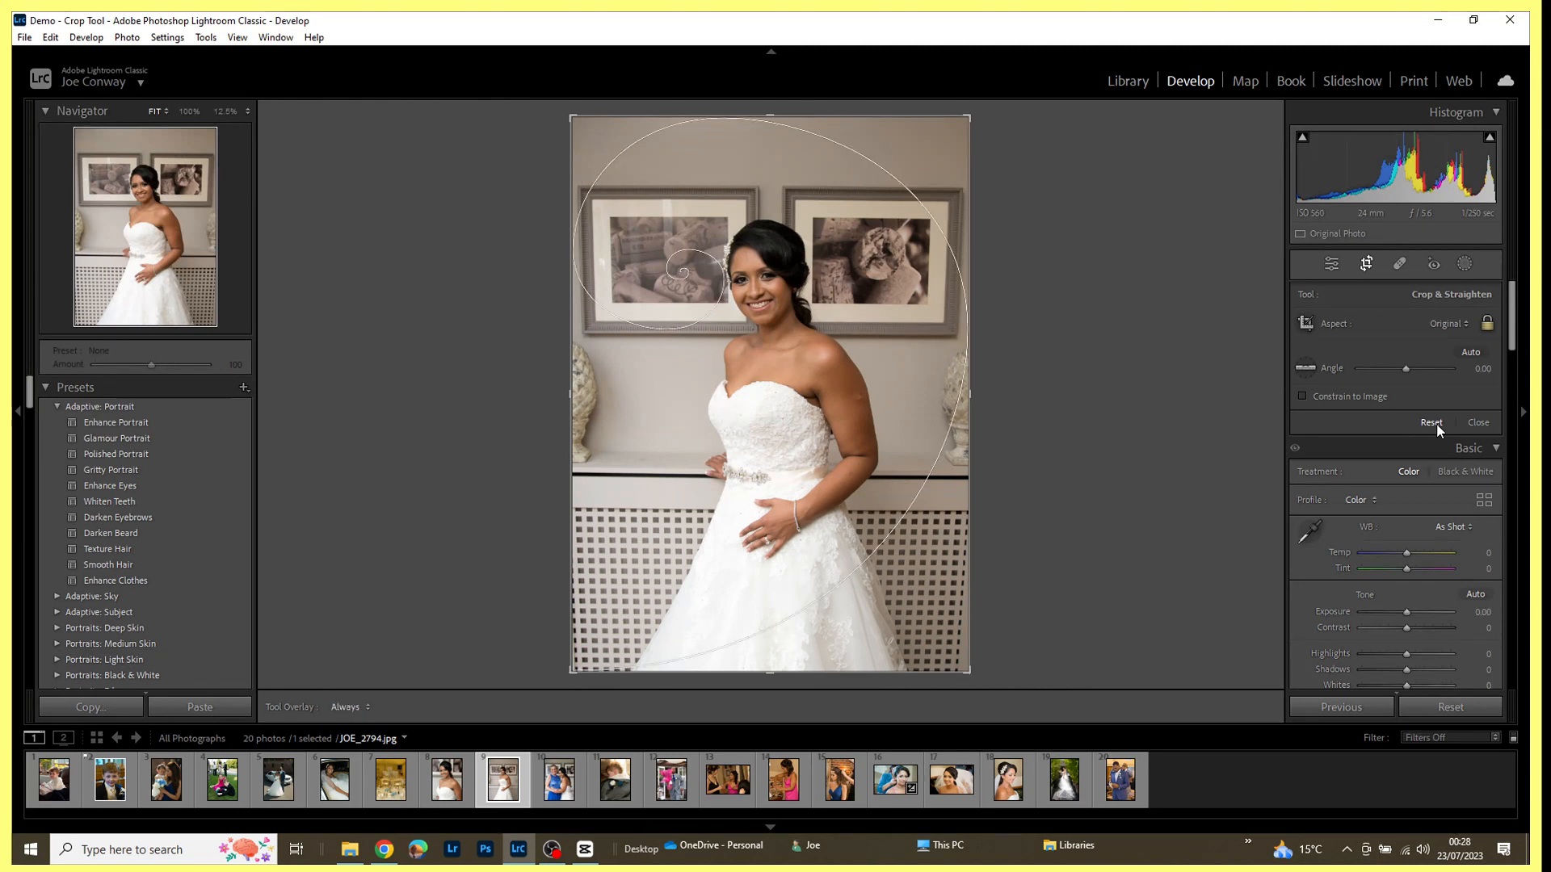
key(h)
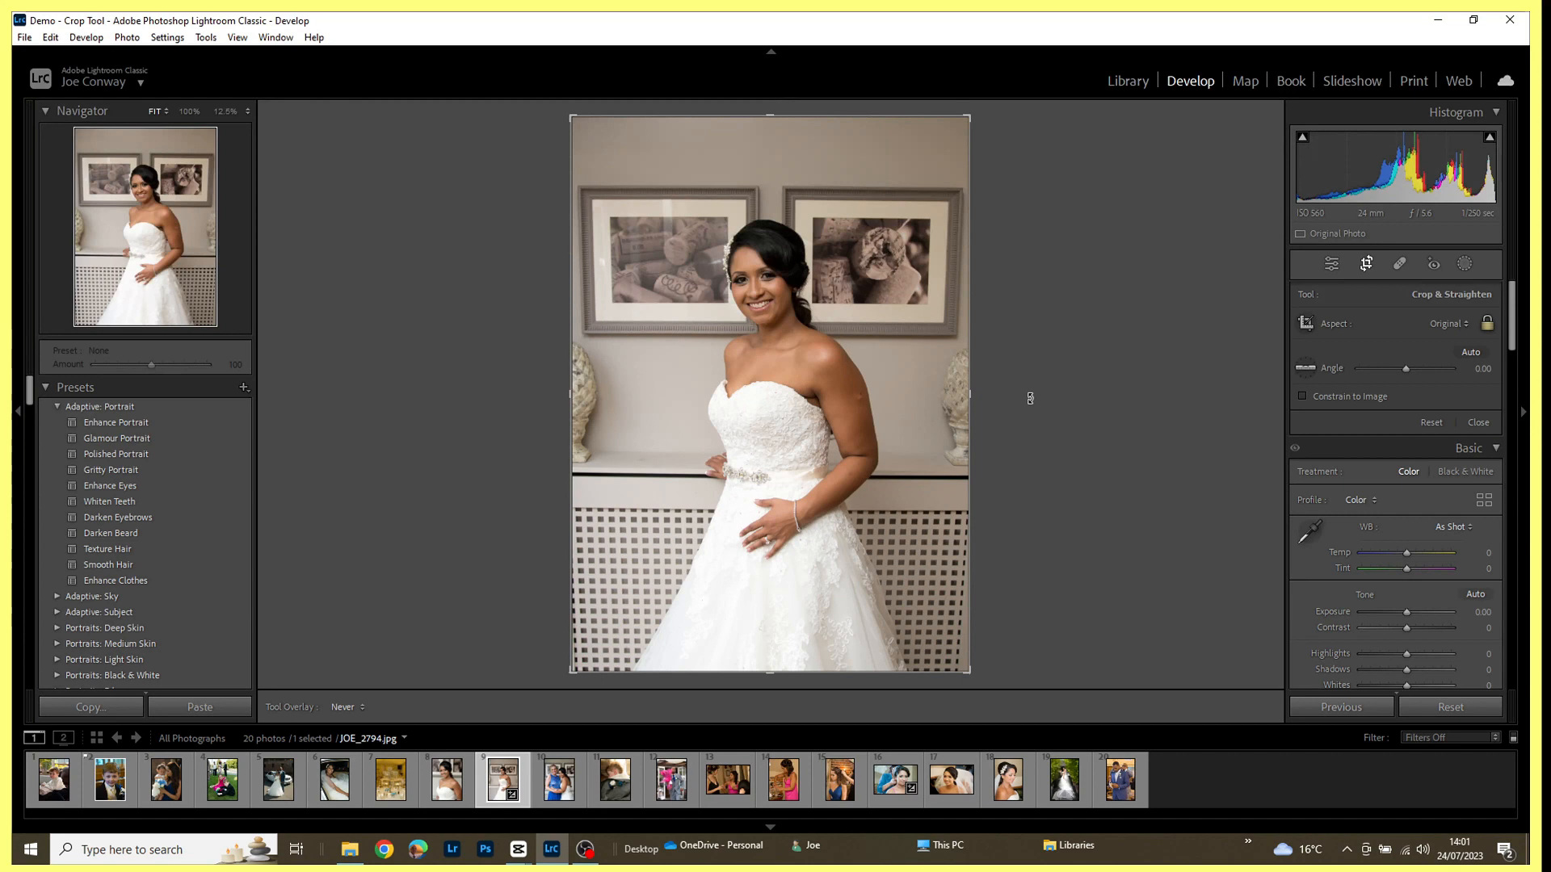
Step: Switch the crop frame between landscape and portrait orientation several times, and reset the crop
key(x)
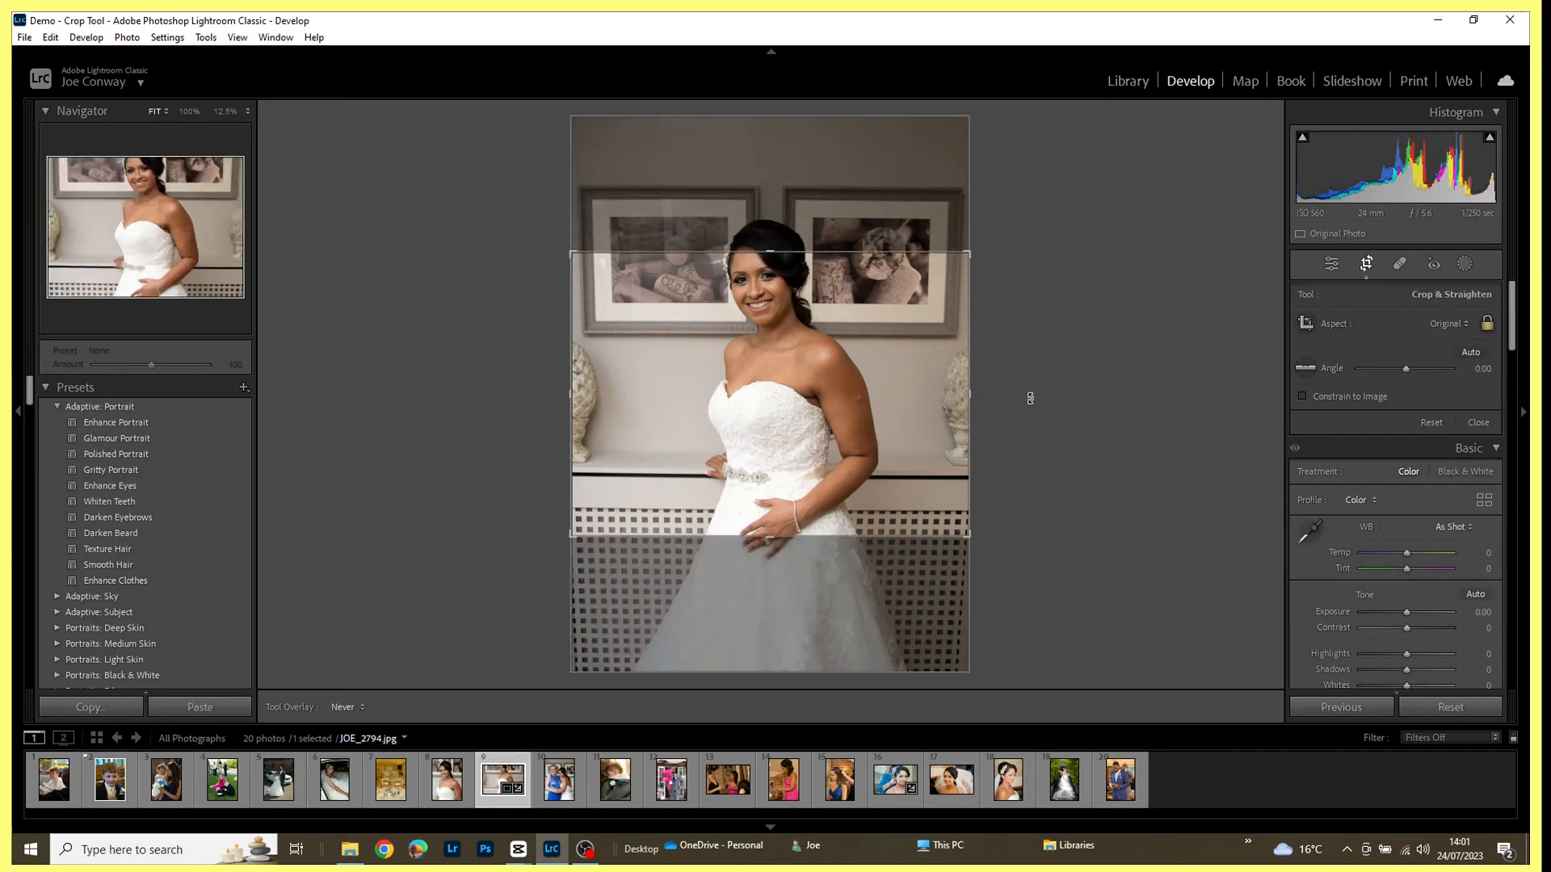
key(x)
key(x)
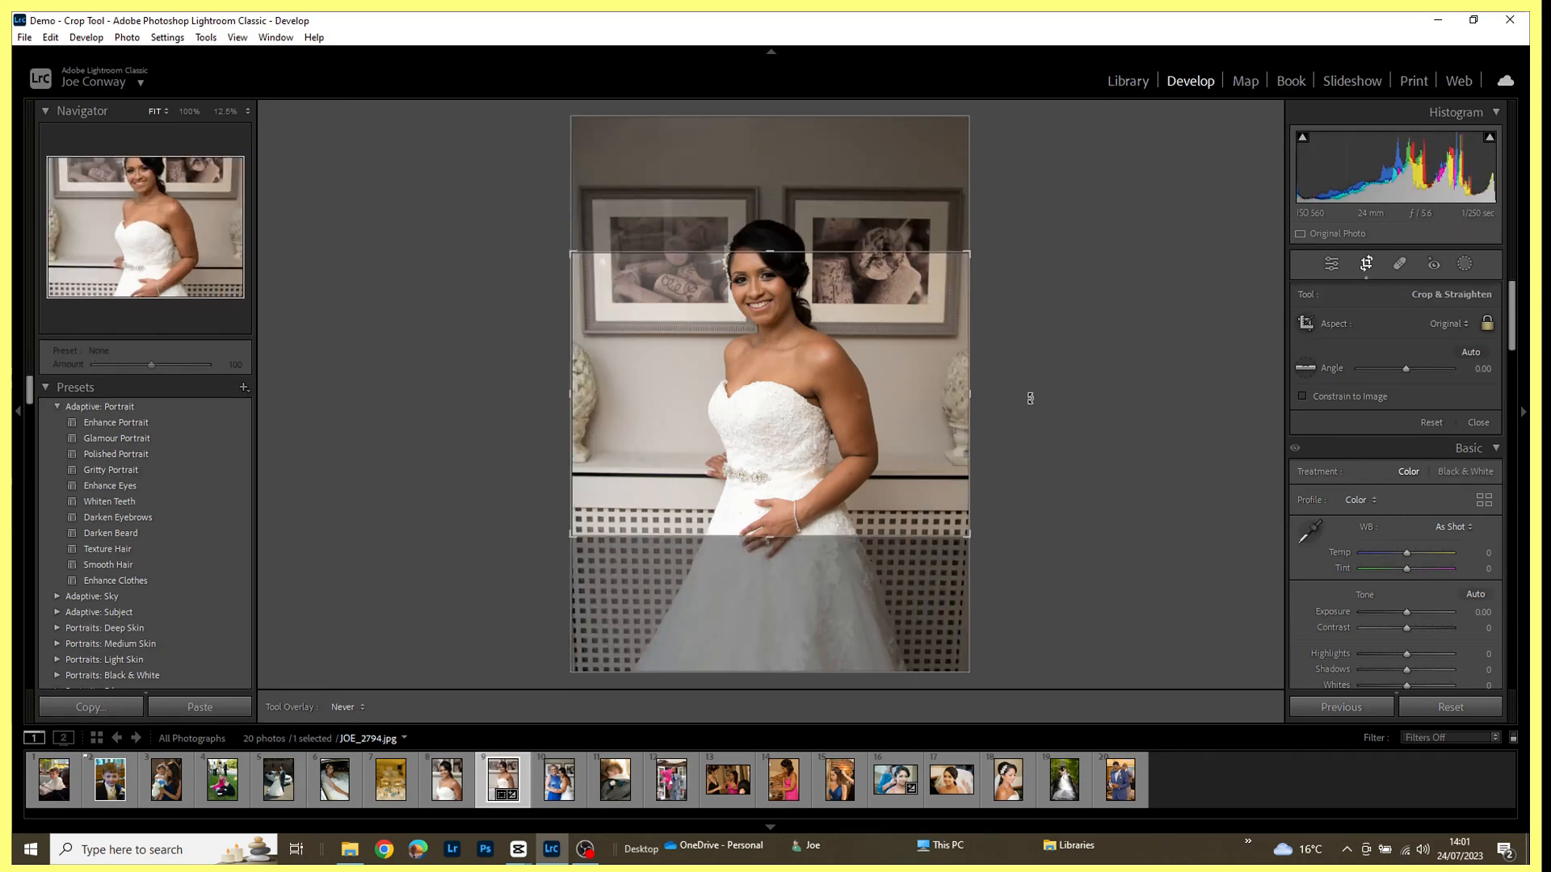
key(x)
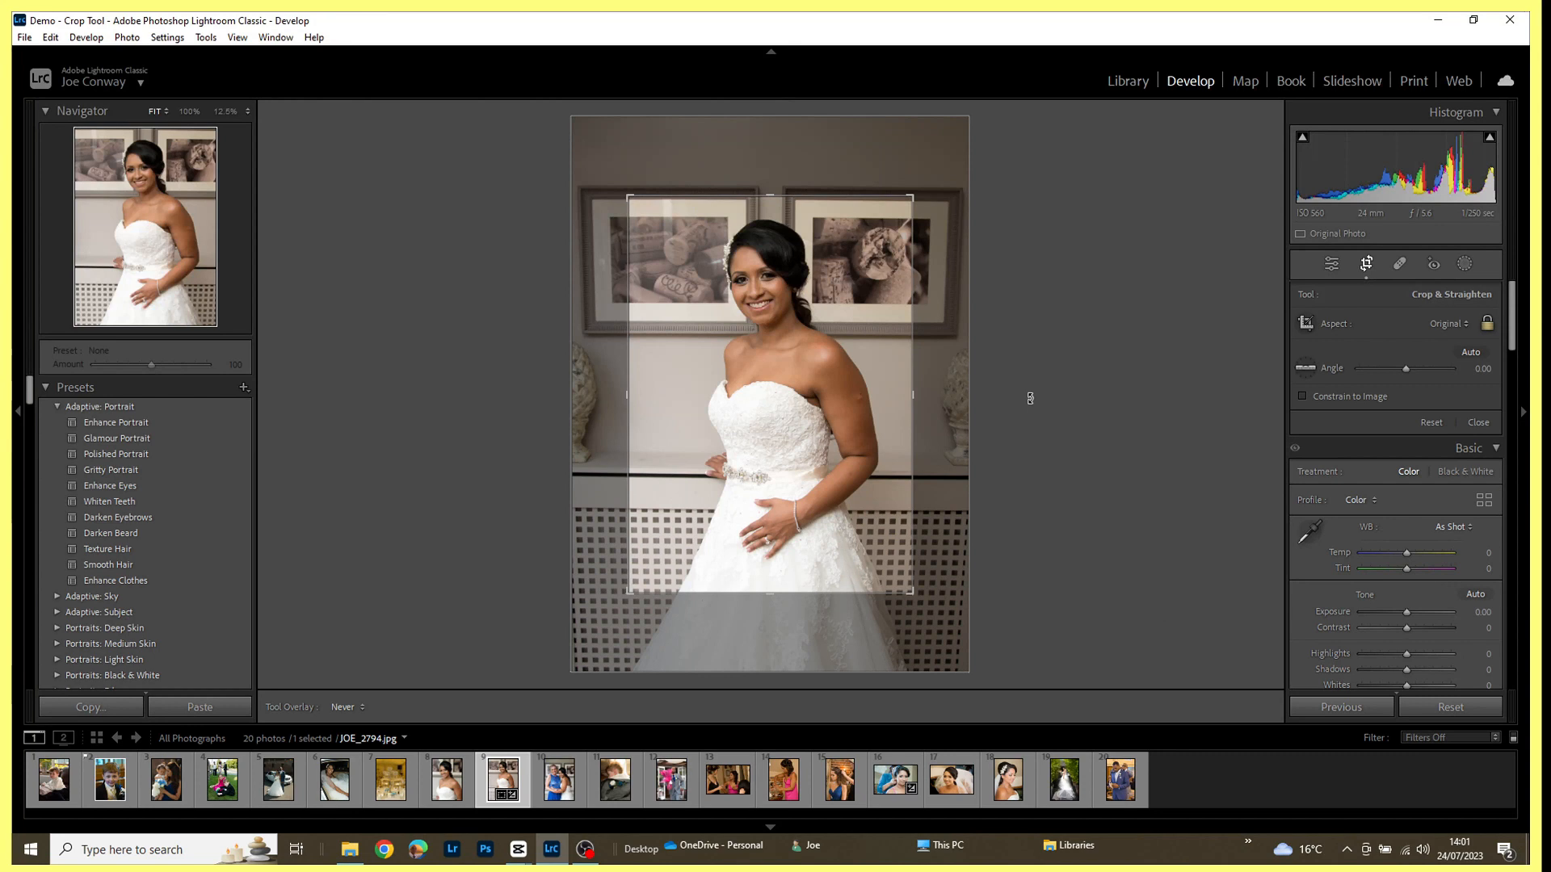
key(alt)
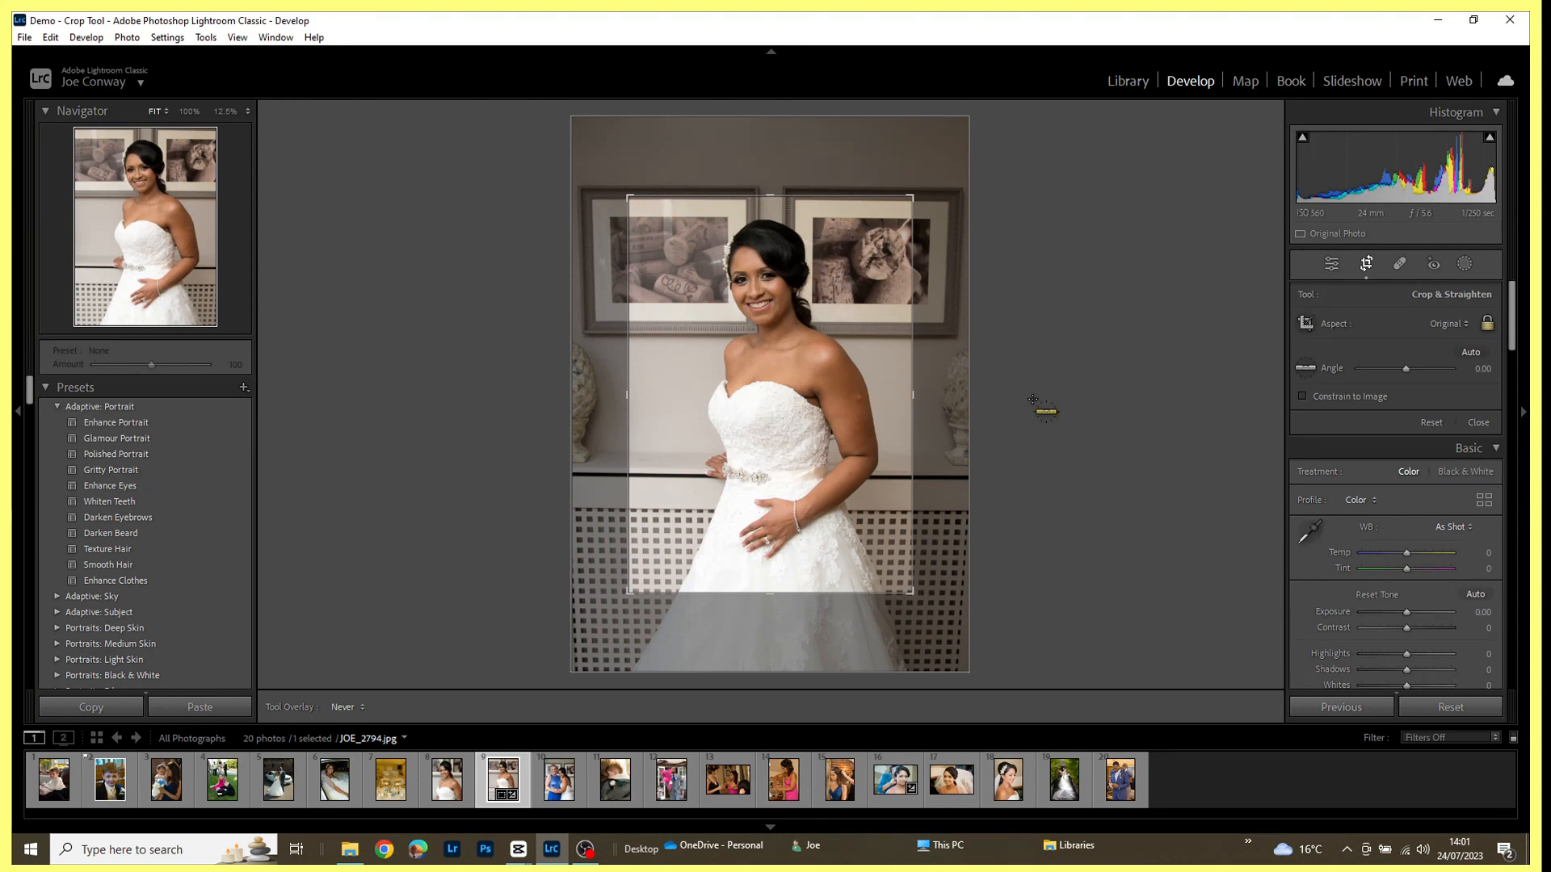
key(ctrl+alt+r)
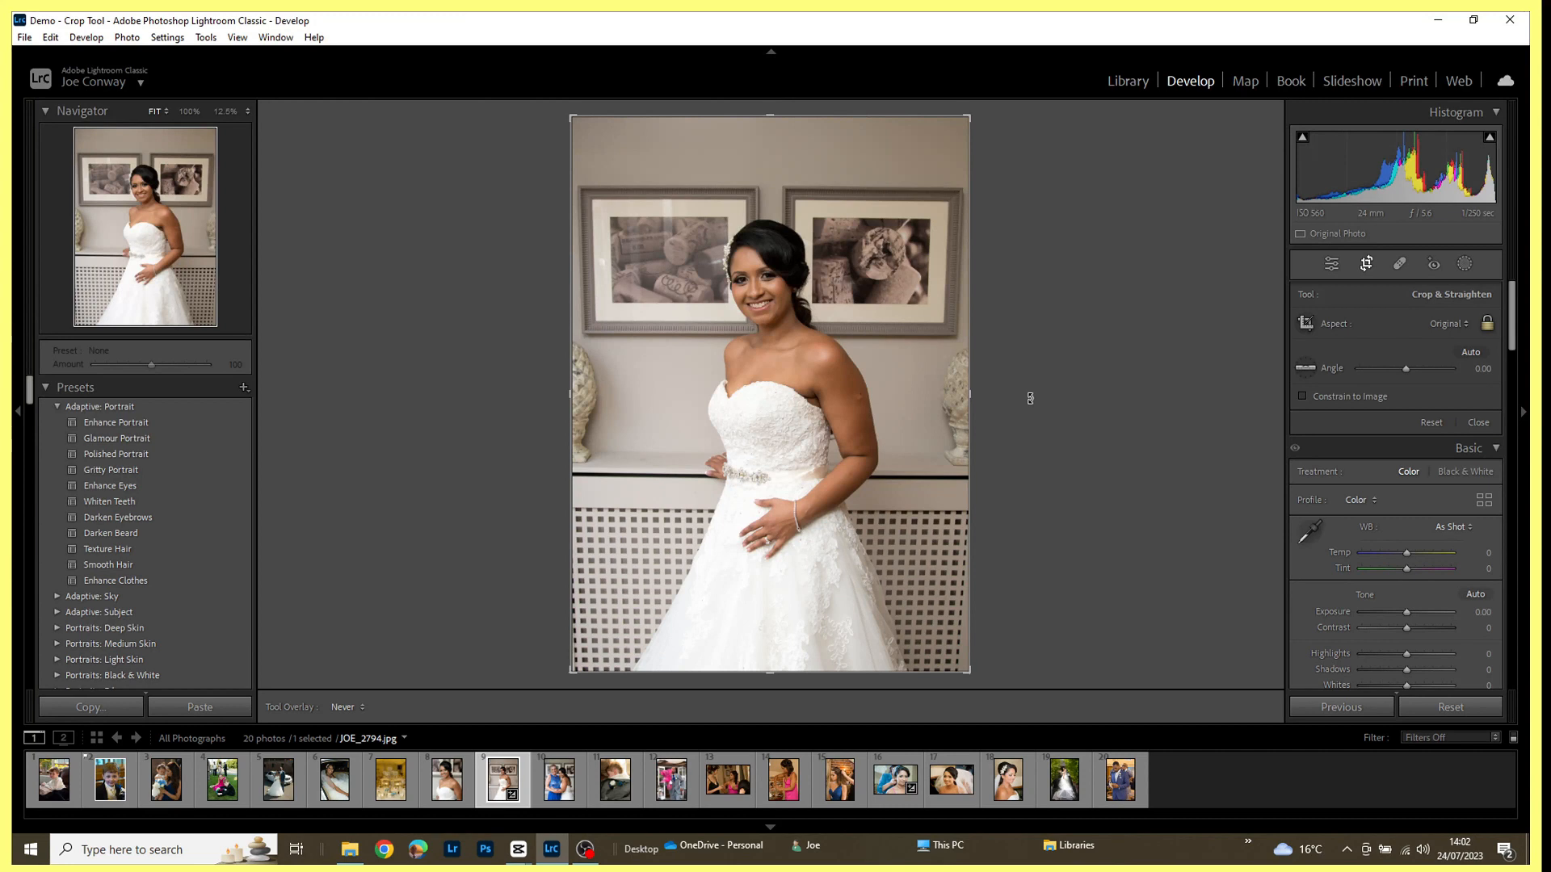
Step: Shrink the crop frame evenly around its centre from the lower-right corner, and reset the crop
key(alt)
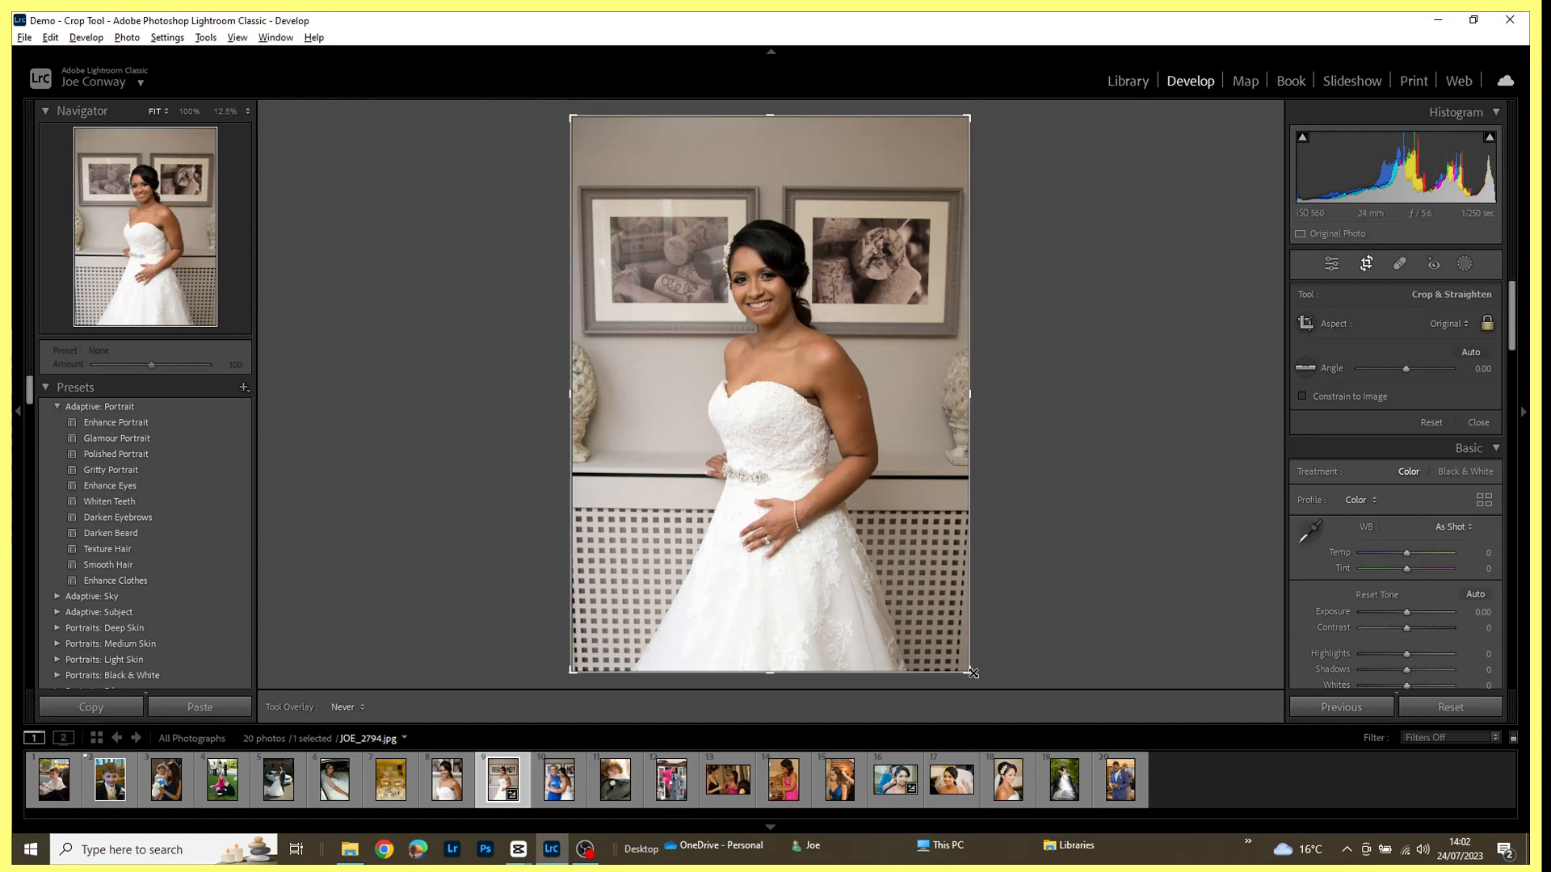
drag(970, 673, 908, 584)
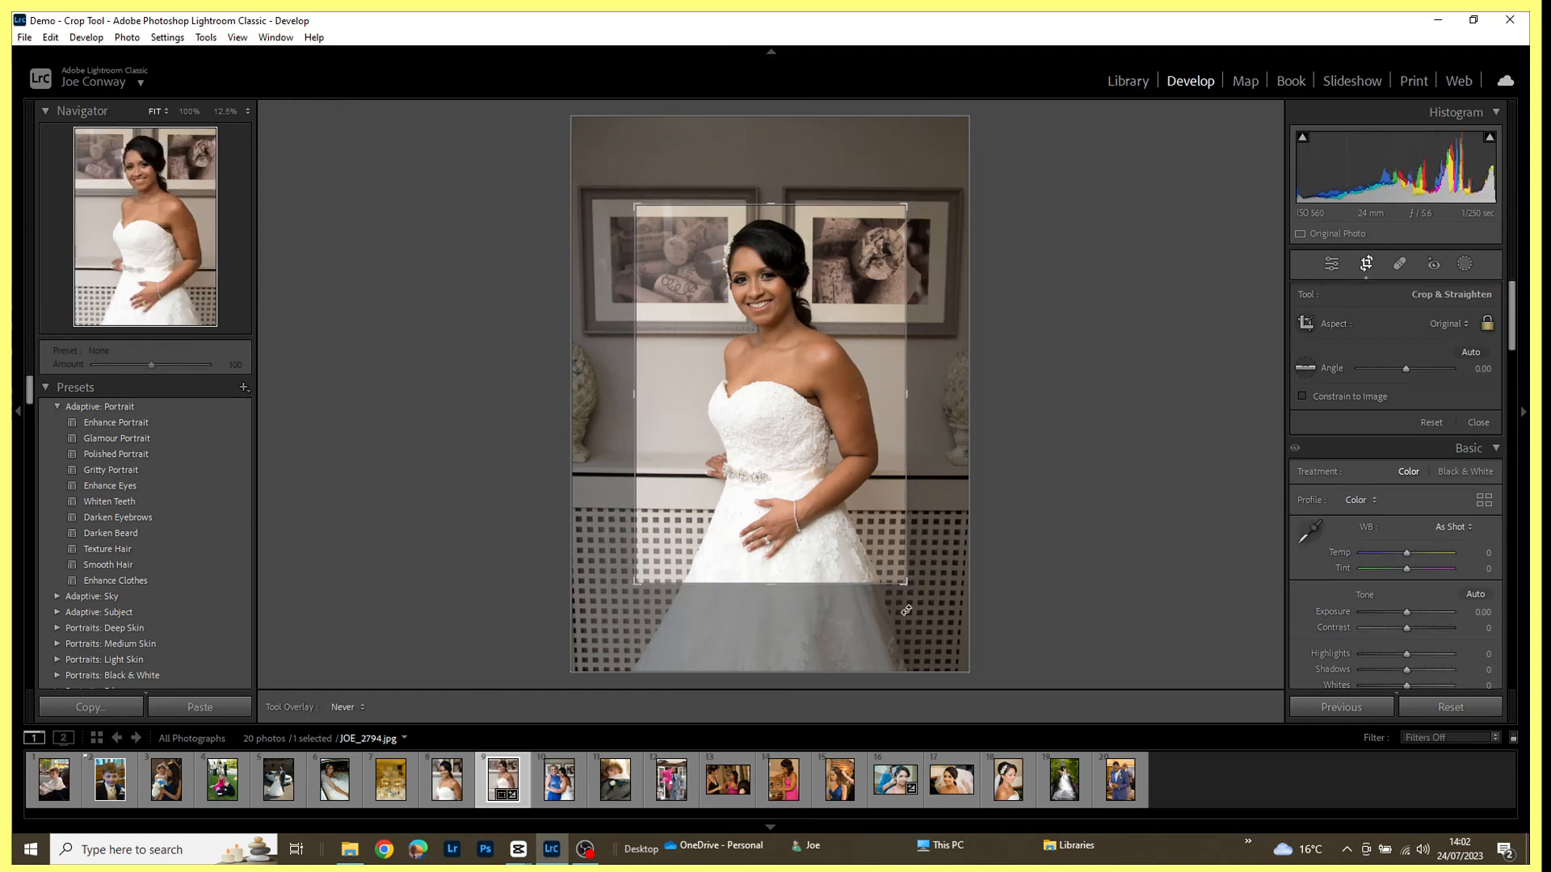
key(alt)
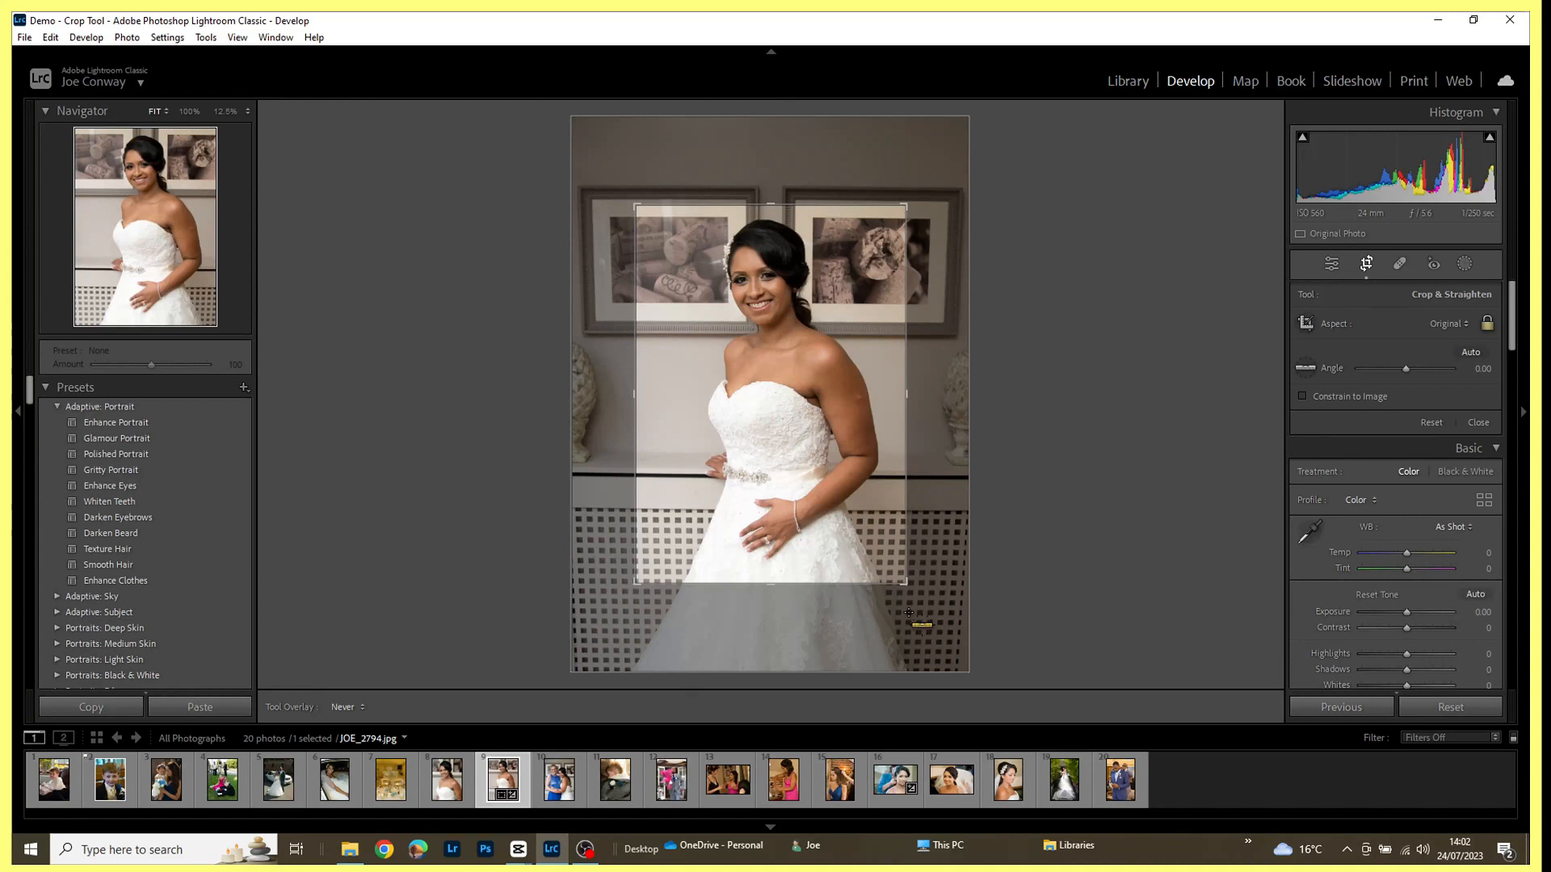
key(ctrl+alt+r)
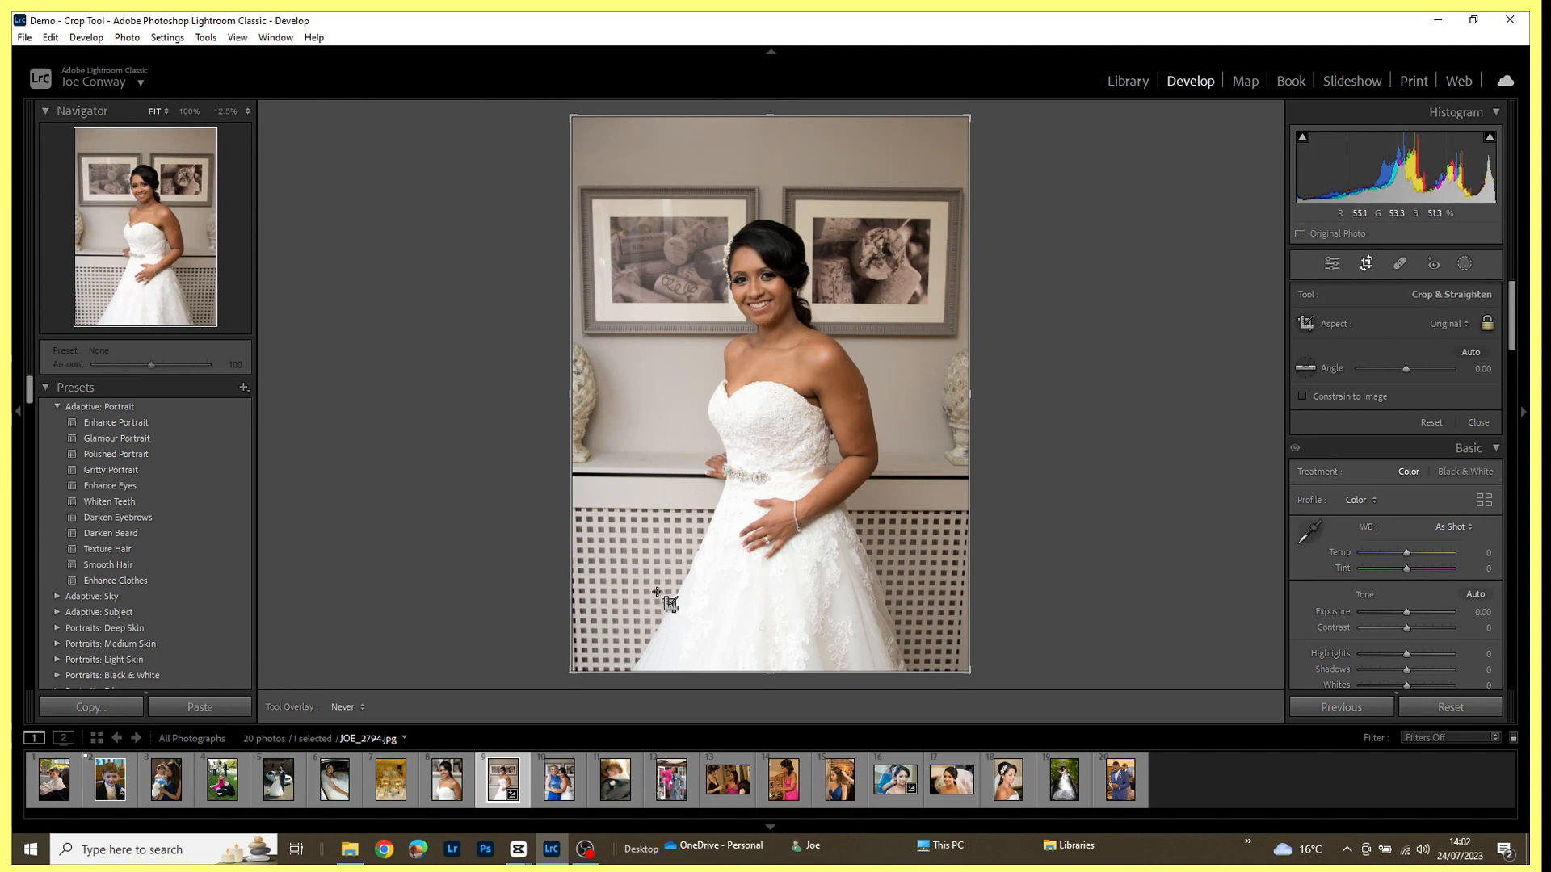
click(363, 708)
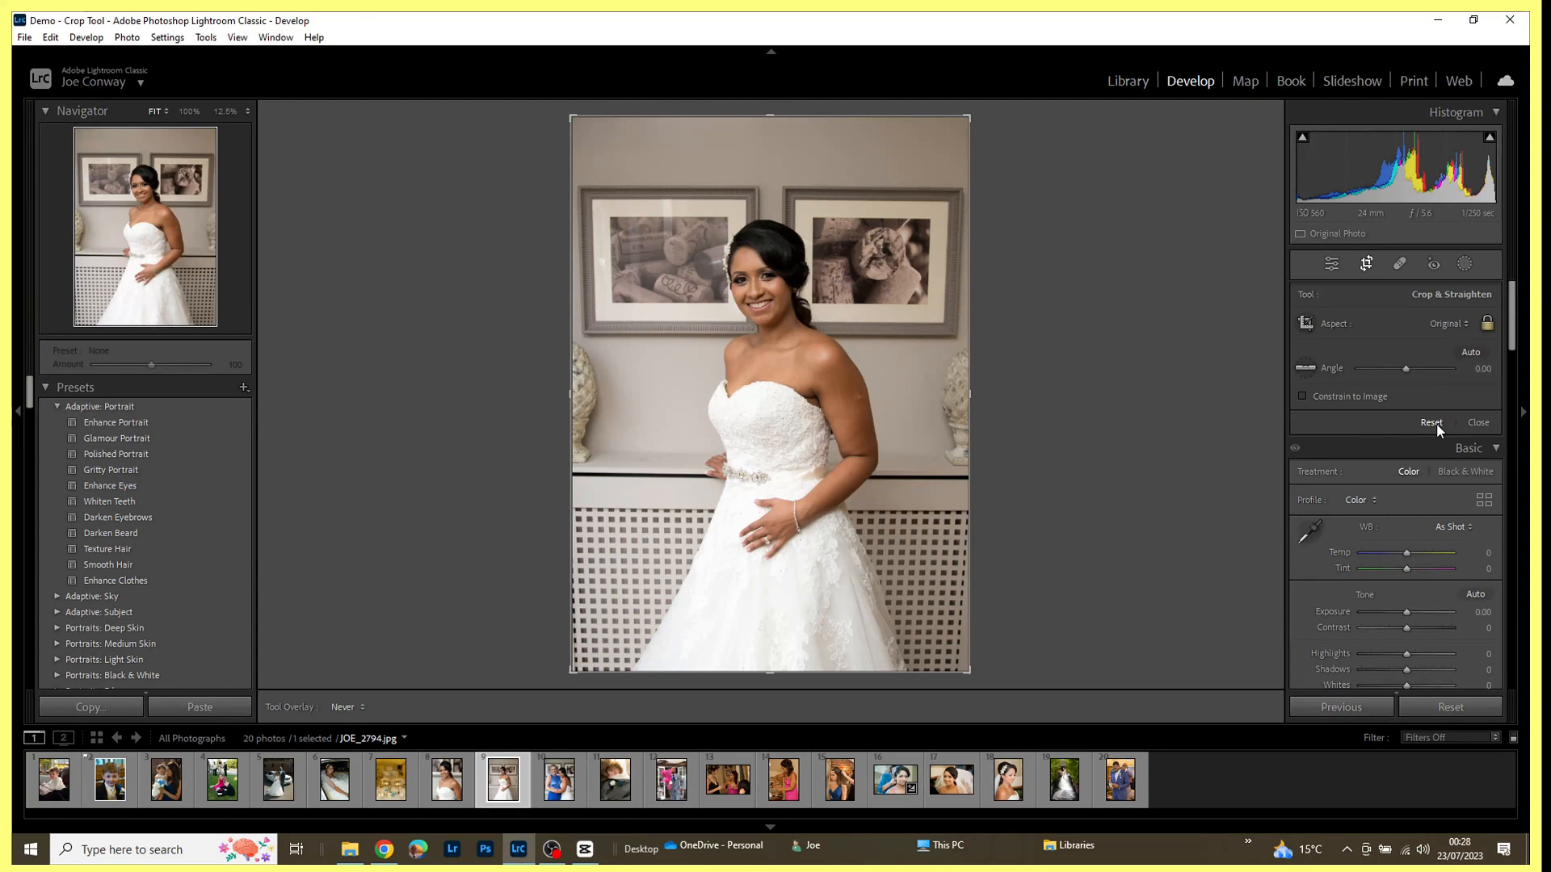
Step: View the photo in both Lights Out modes, dimmed and fully blacked out, and return to the normal display
key(l)
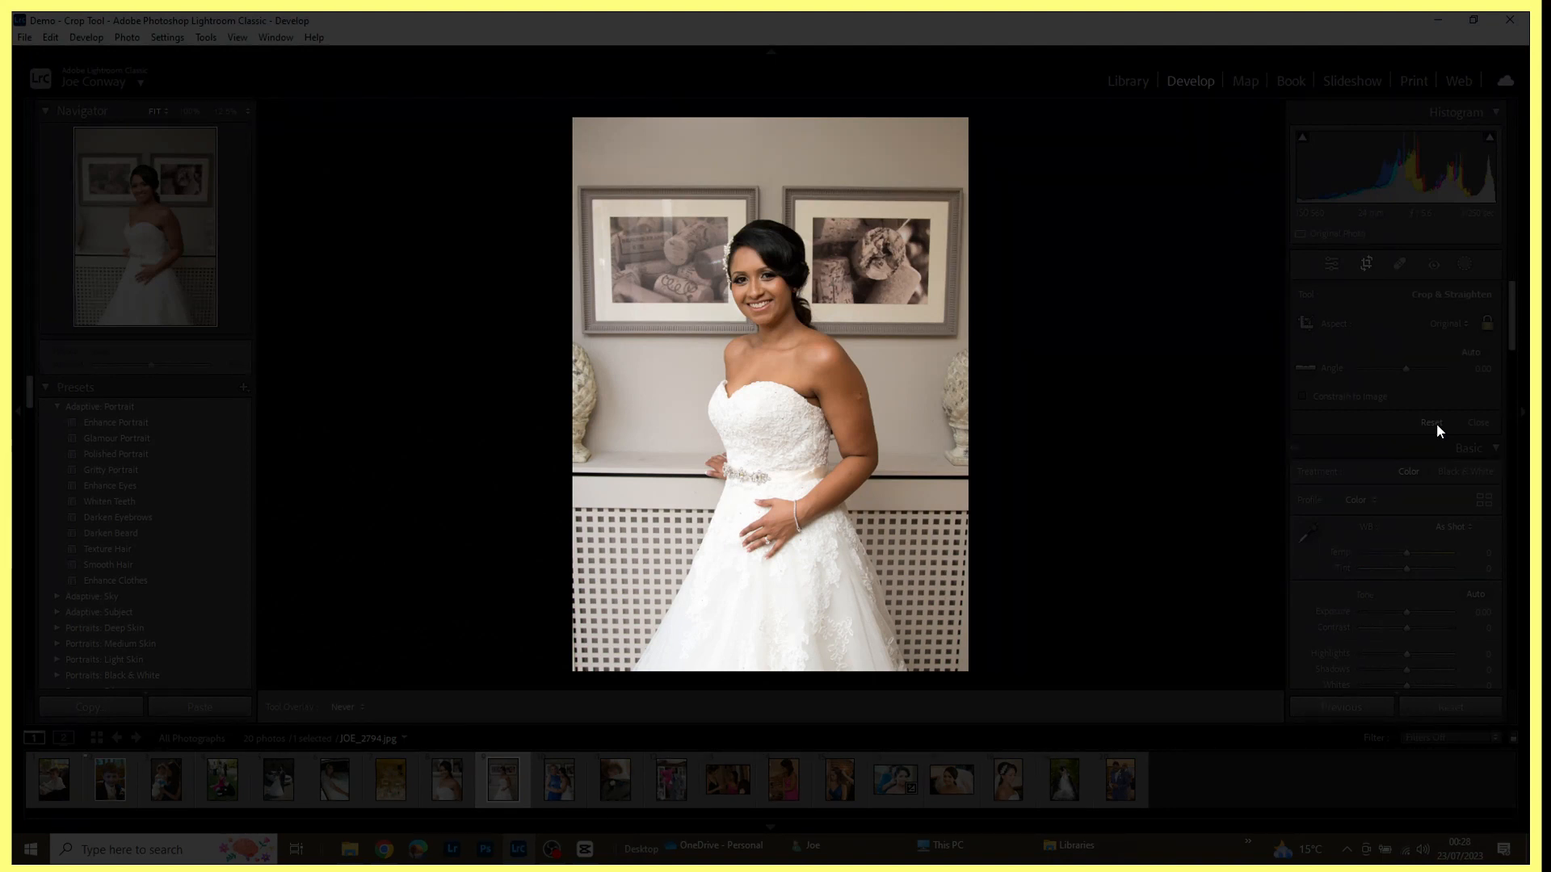
key(l)
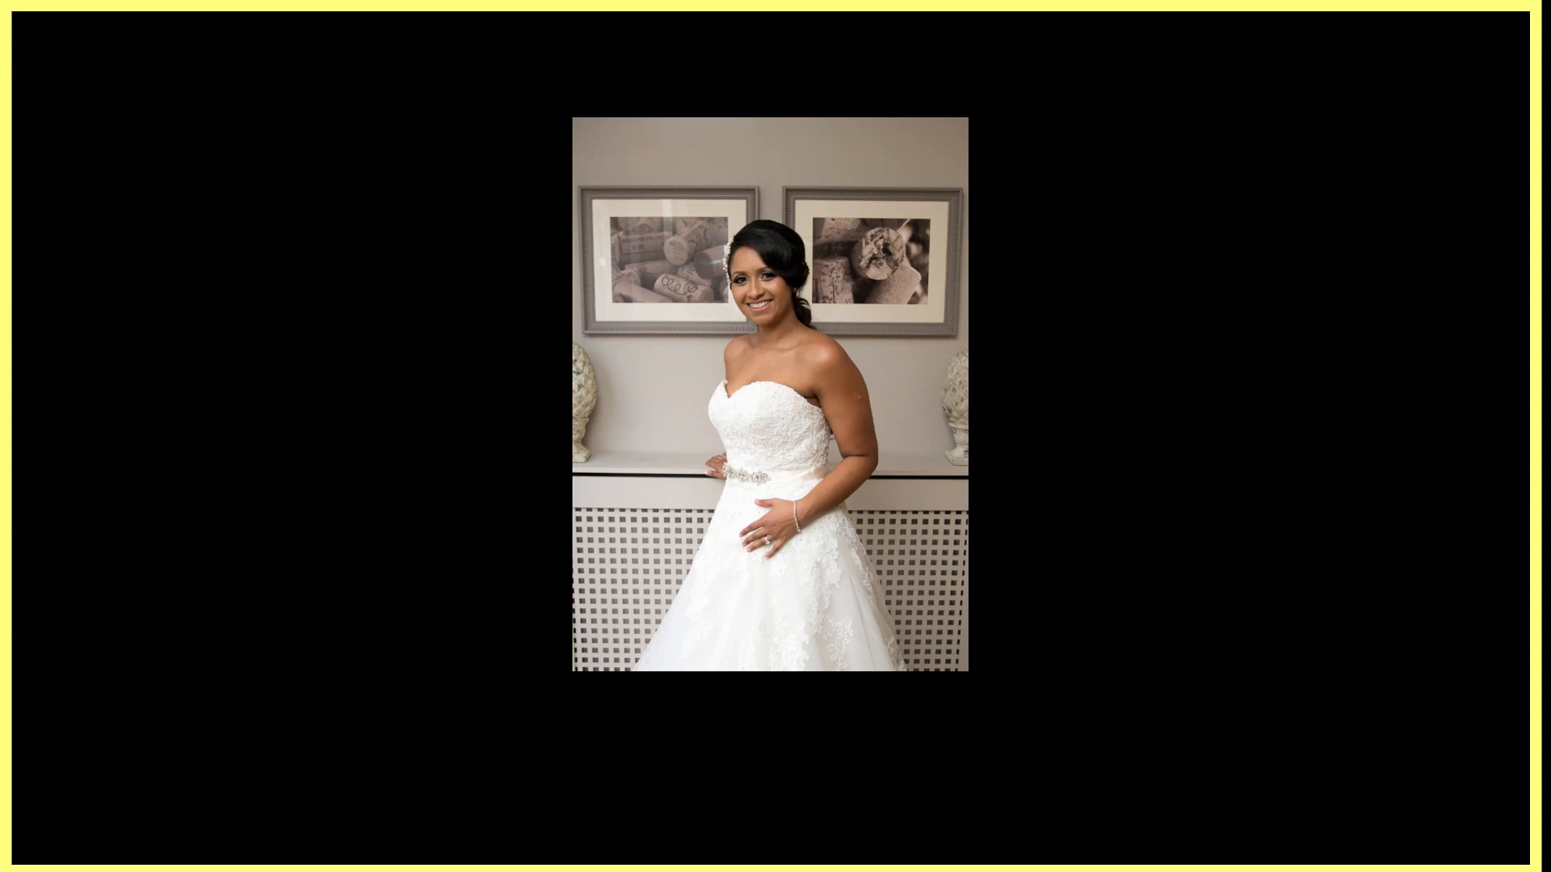
key(l)
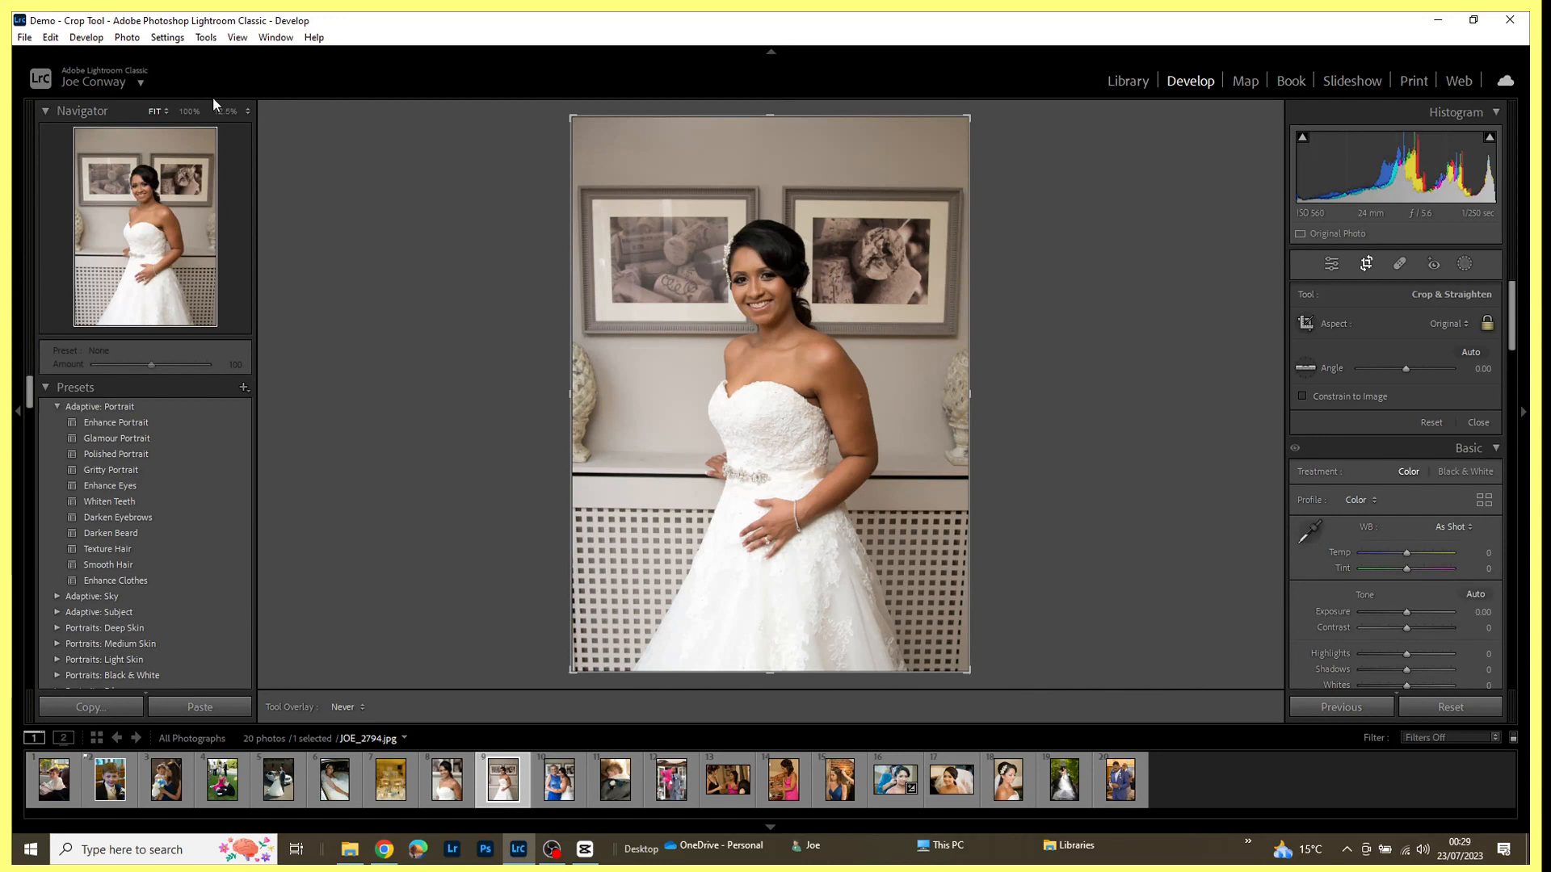
Step: Set the Lights Out screen color to Dark Gray in the interface preferences, keeping the dim level at 80% (default)
click(50, 38)
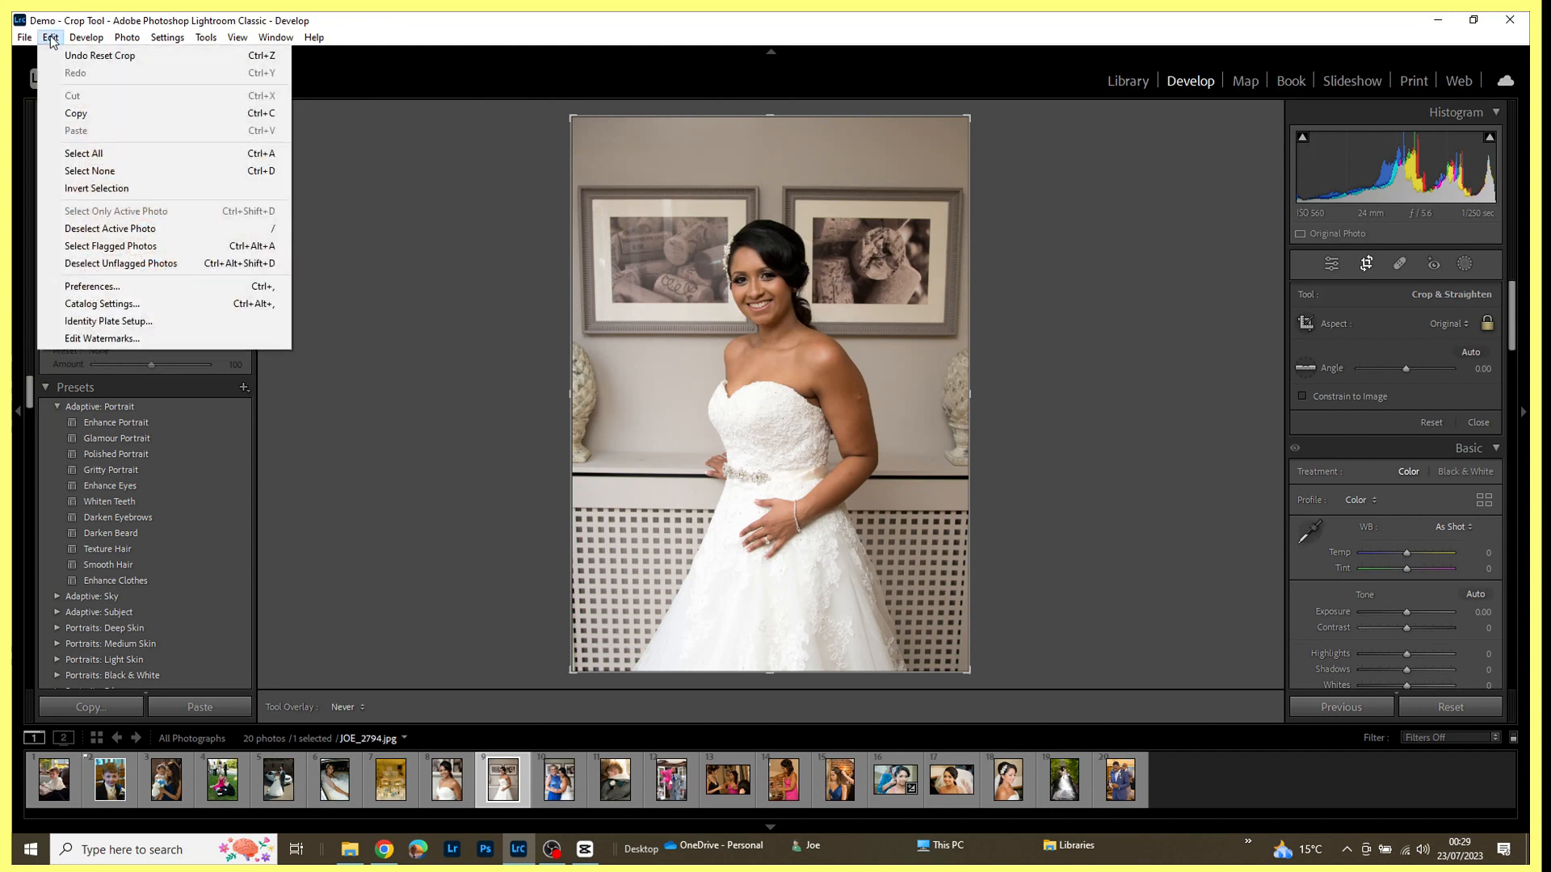
click(118, 289)
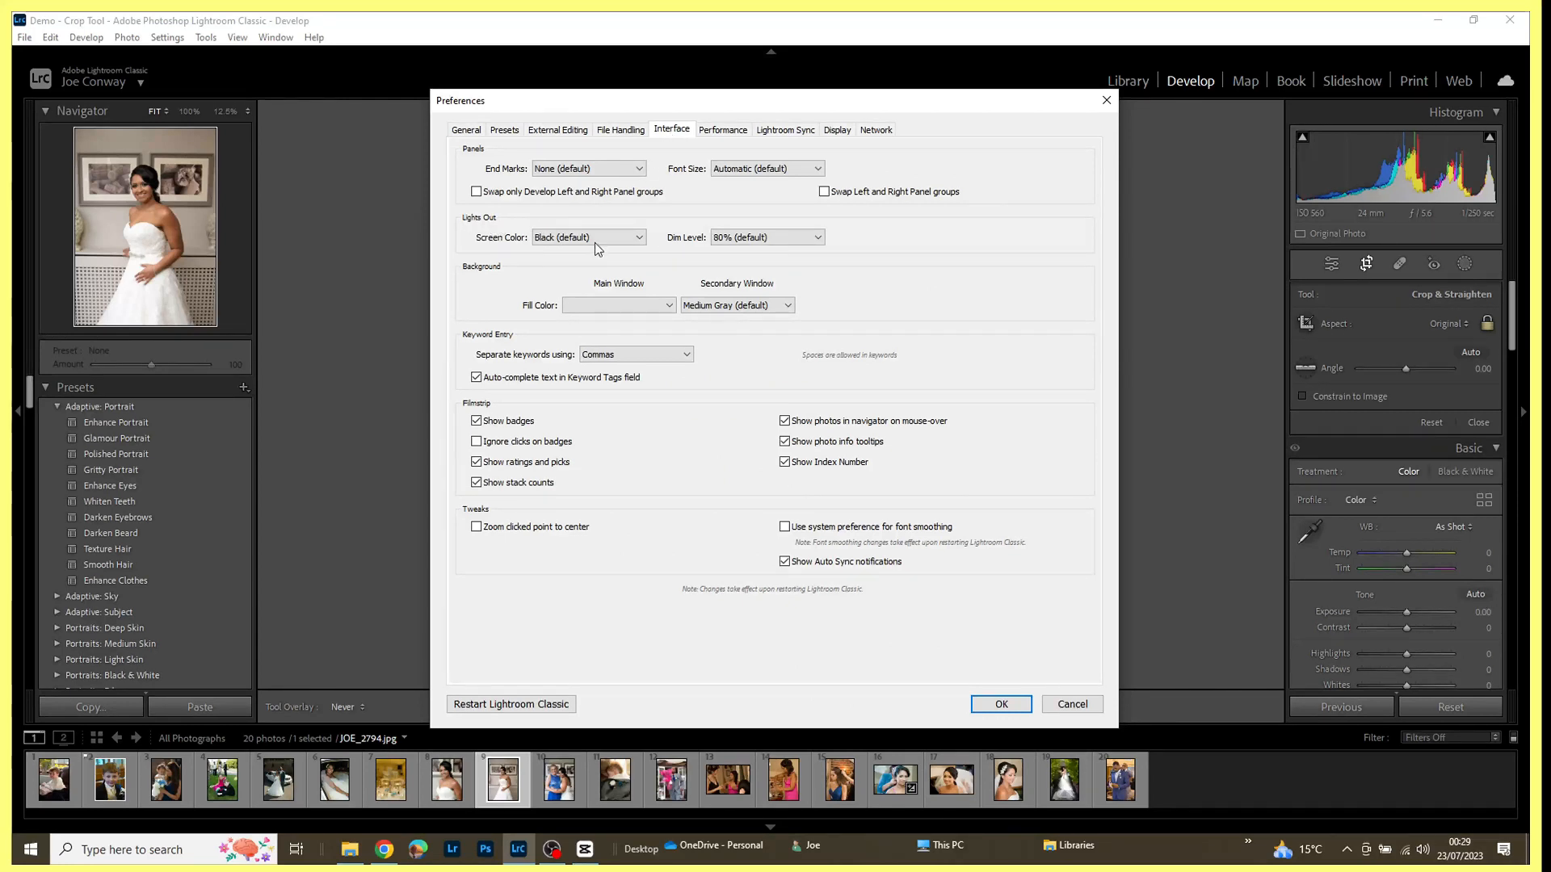
click(640, 243)
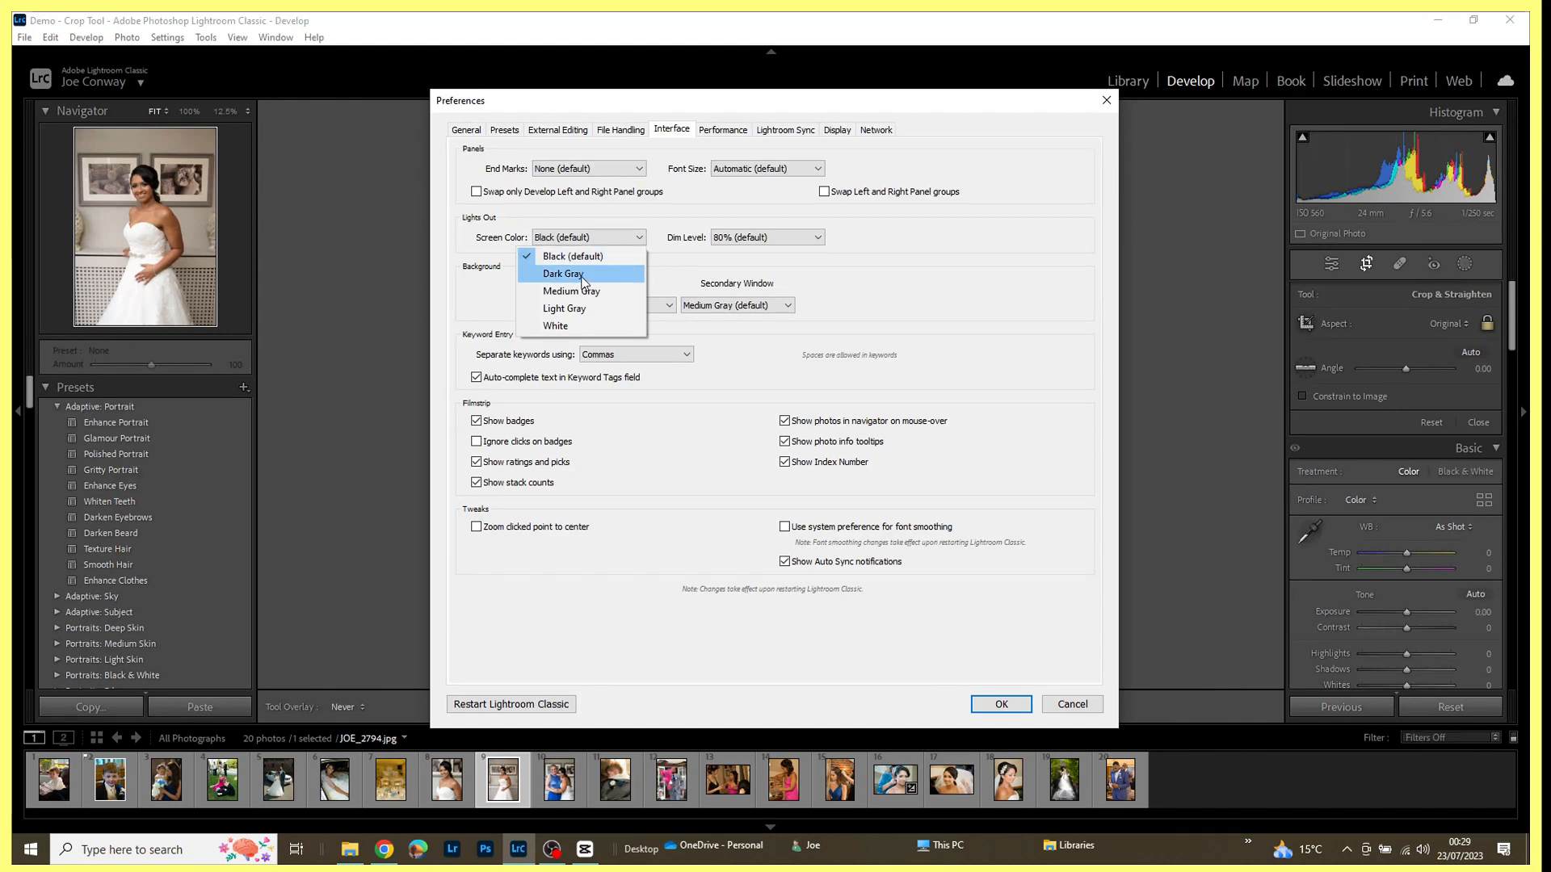
click(580, 279)
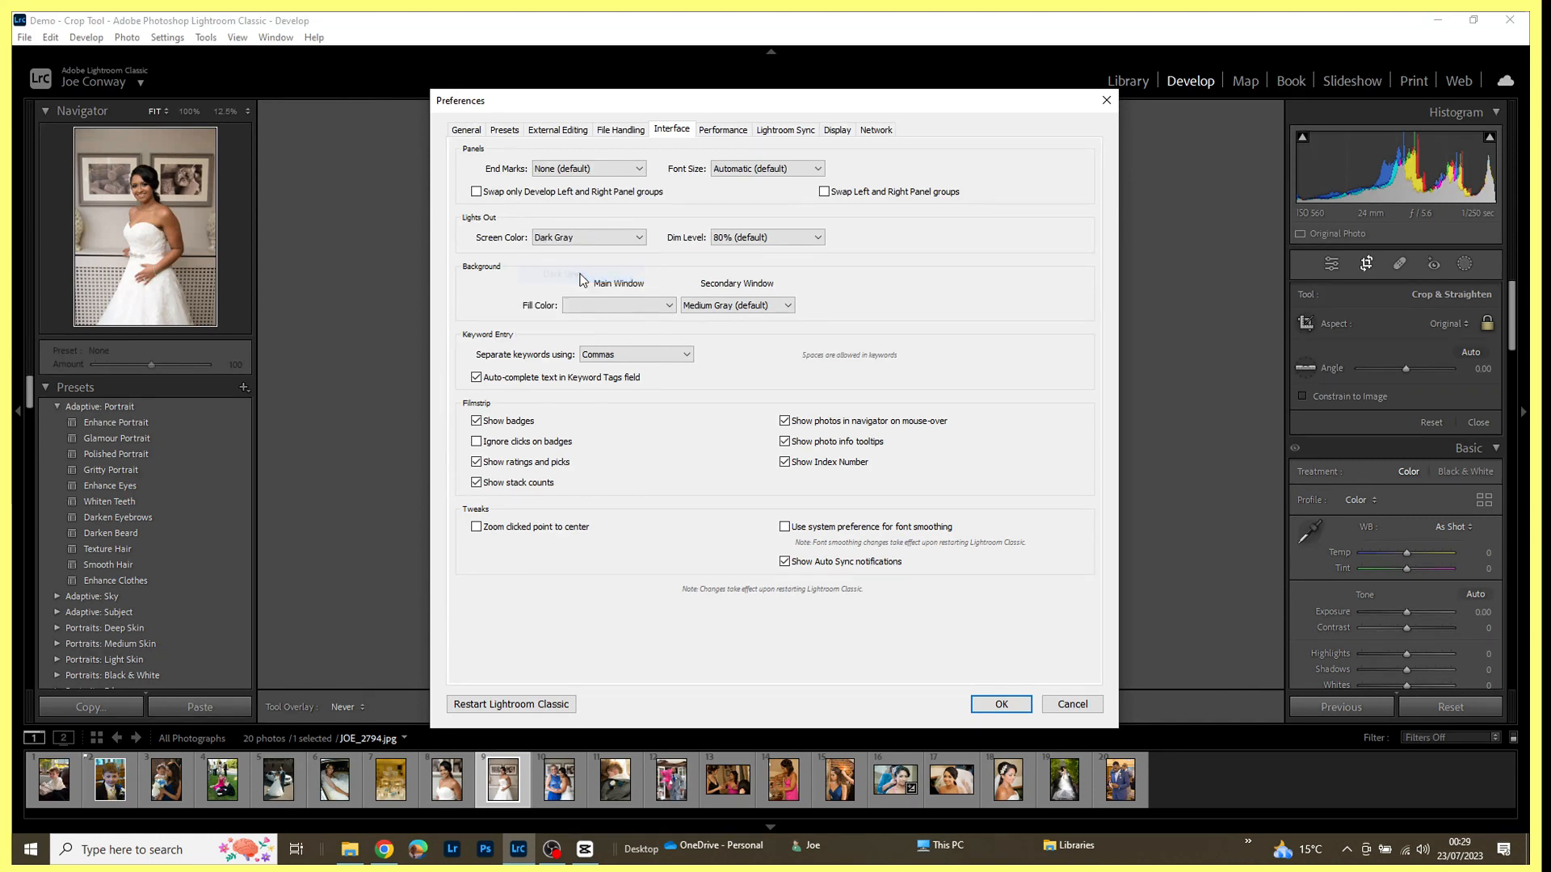
click(819, 239)
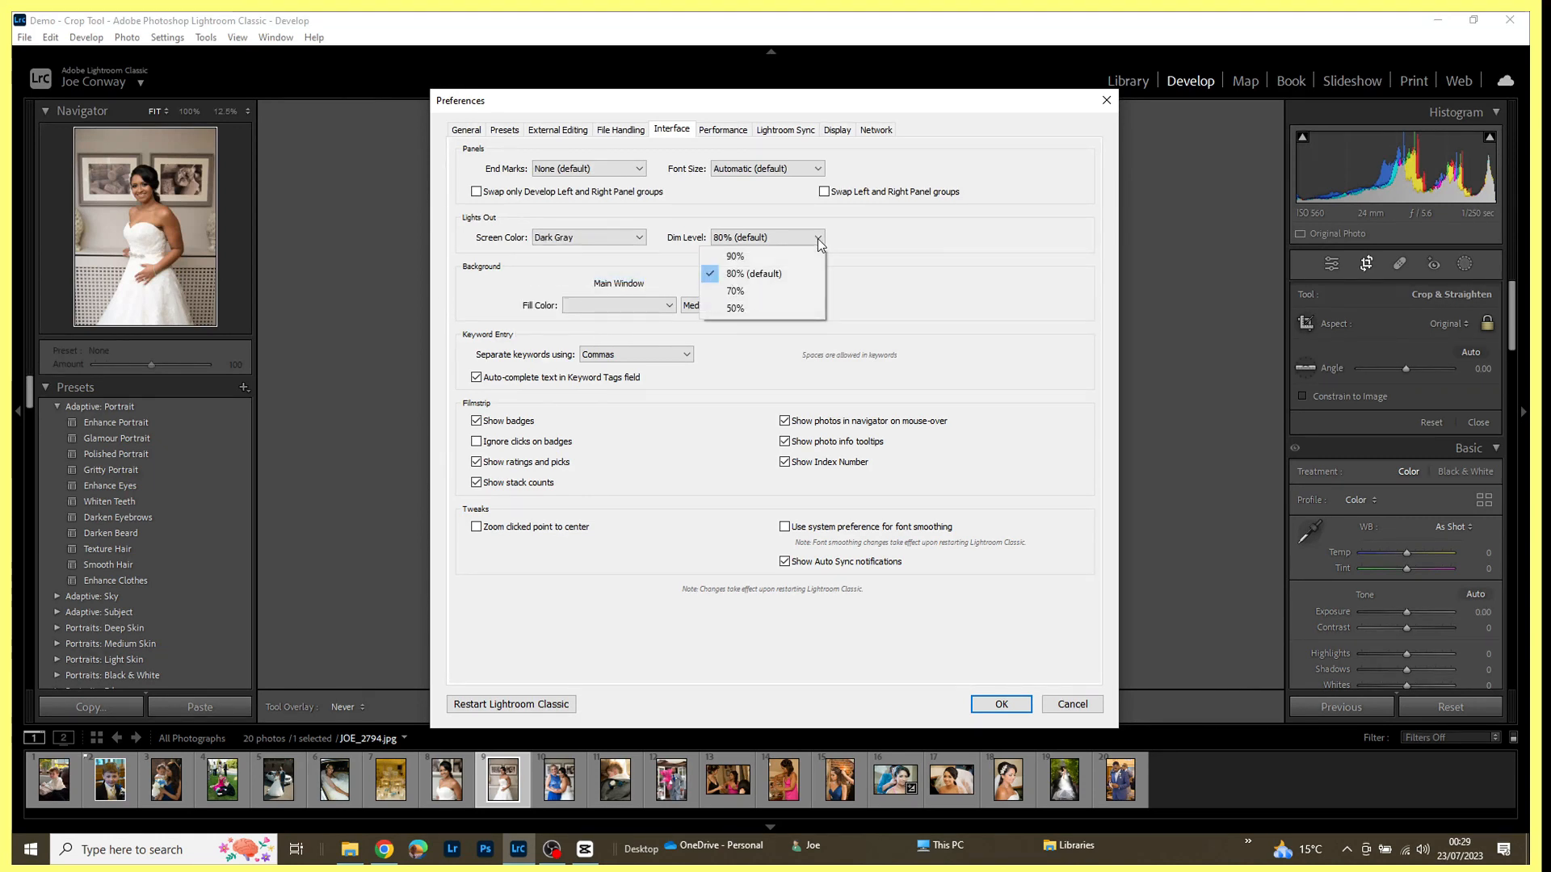
click(779, 274)
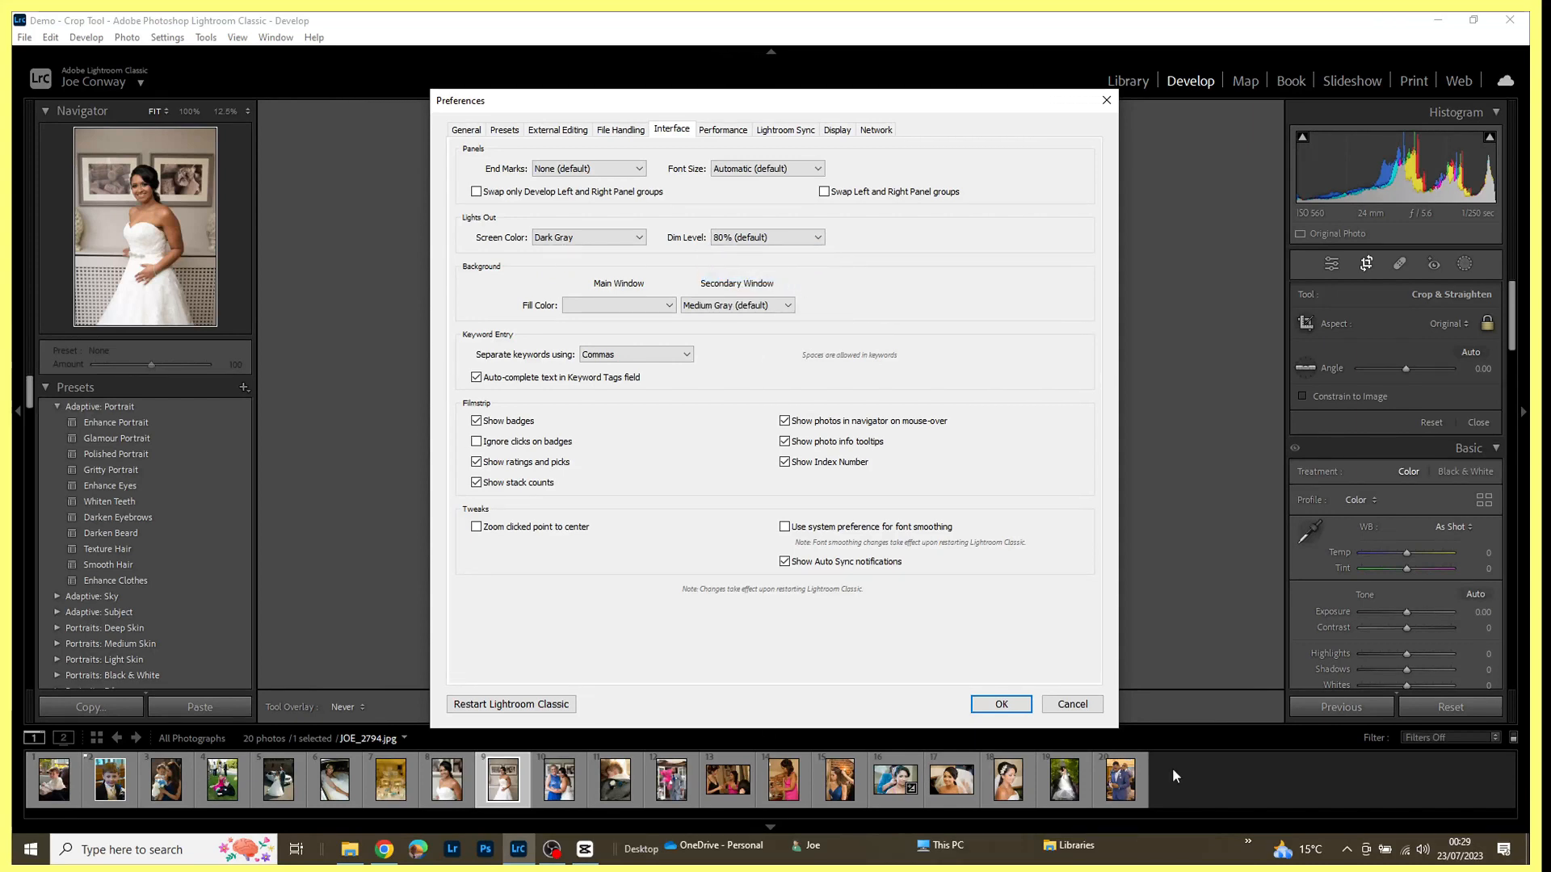
click(1002, 705)
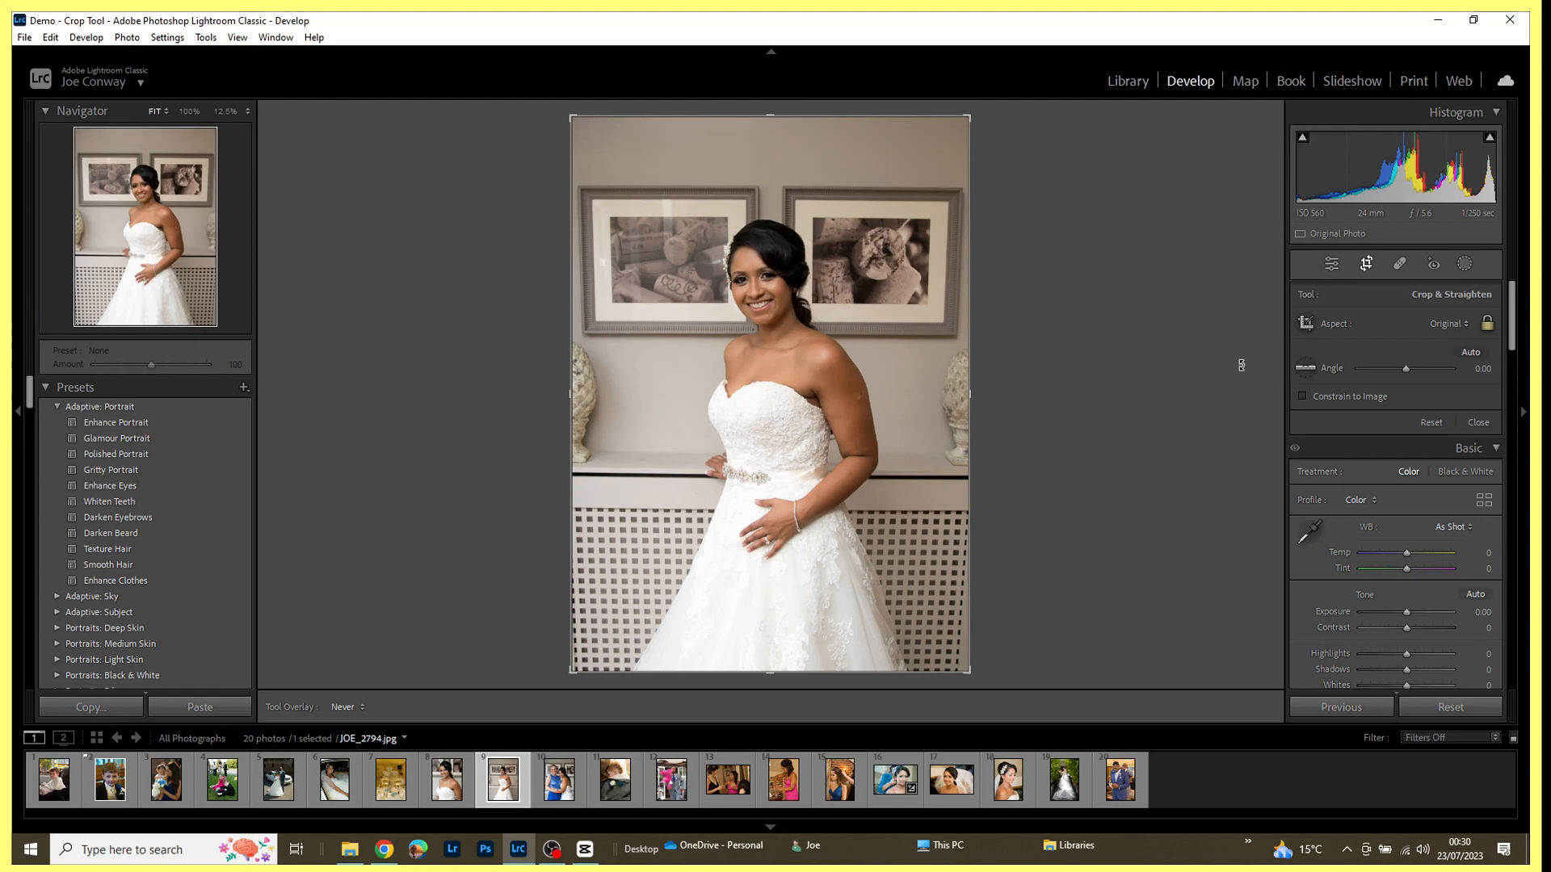
Step: Preview the photo in both Lights Out modes with the dark gray screen color, and return to the normal display
key(l)
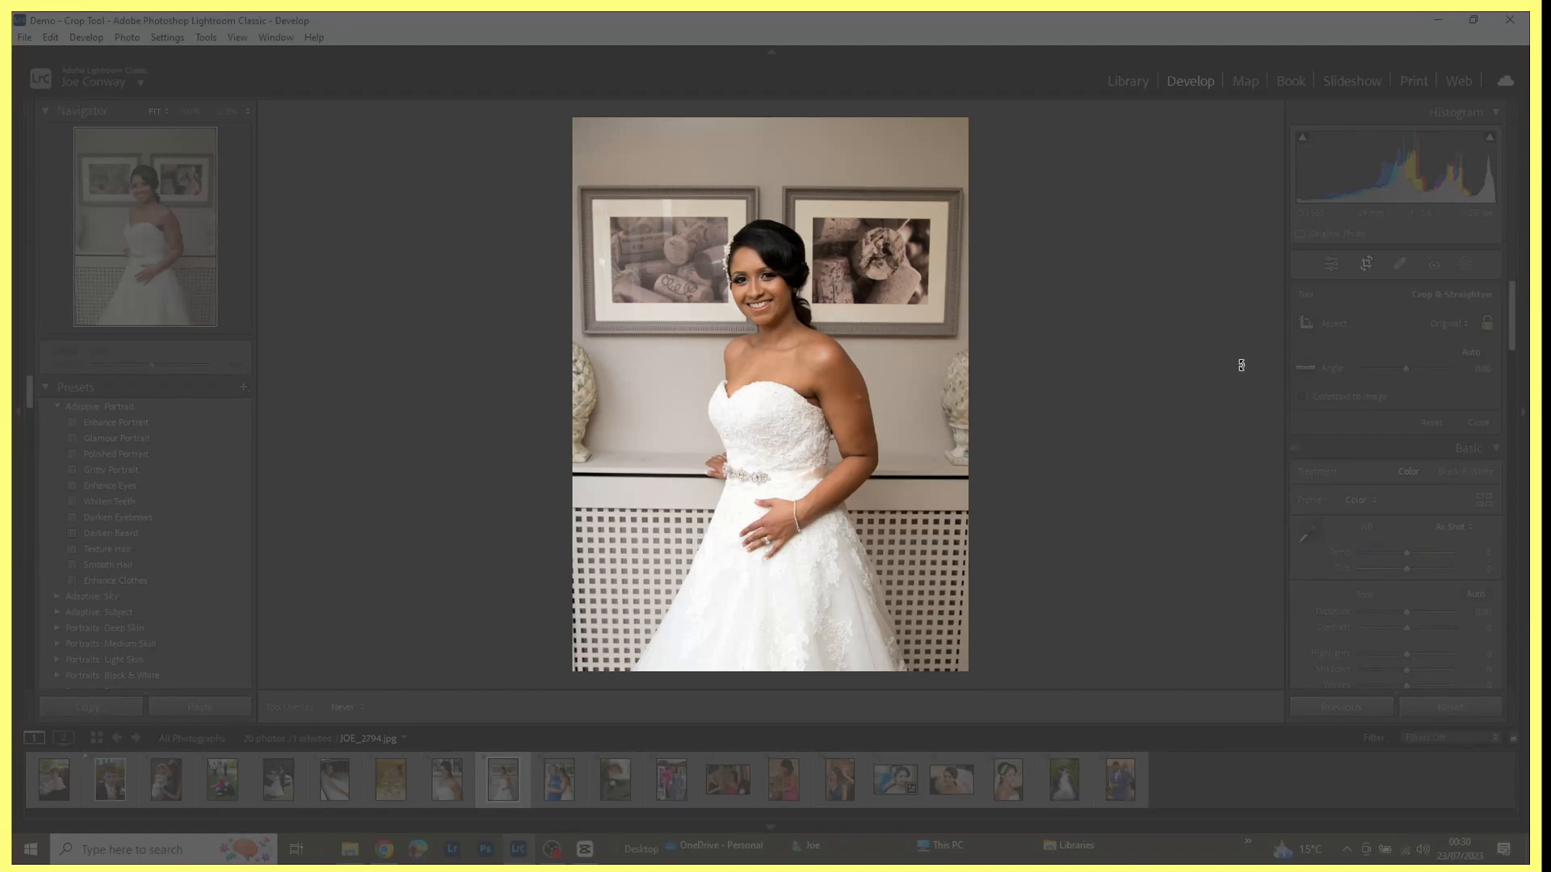
key(l)
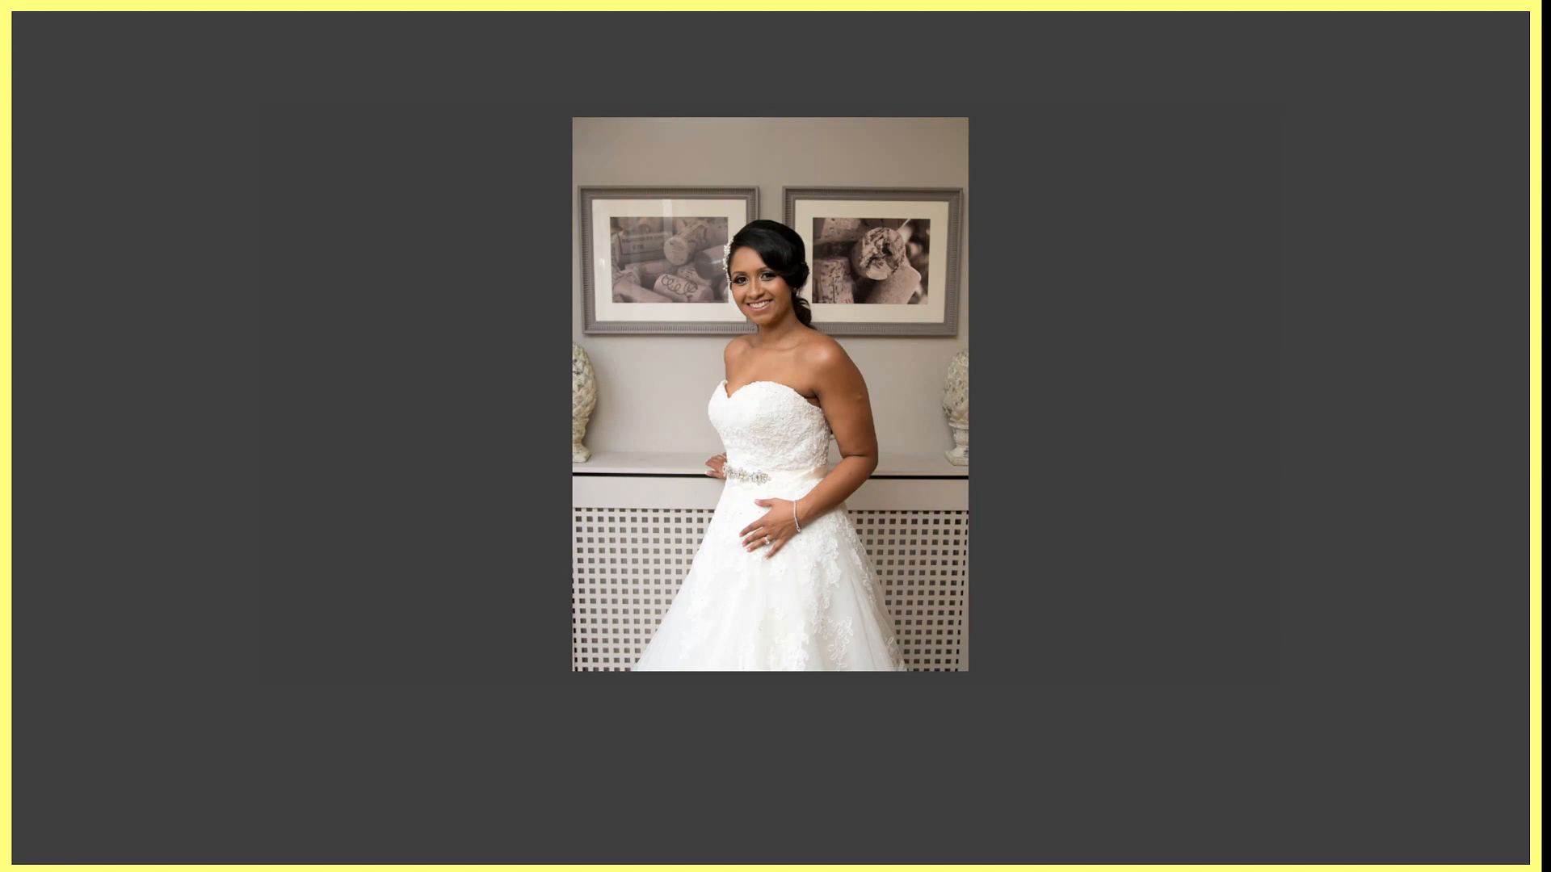
key(l)
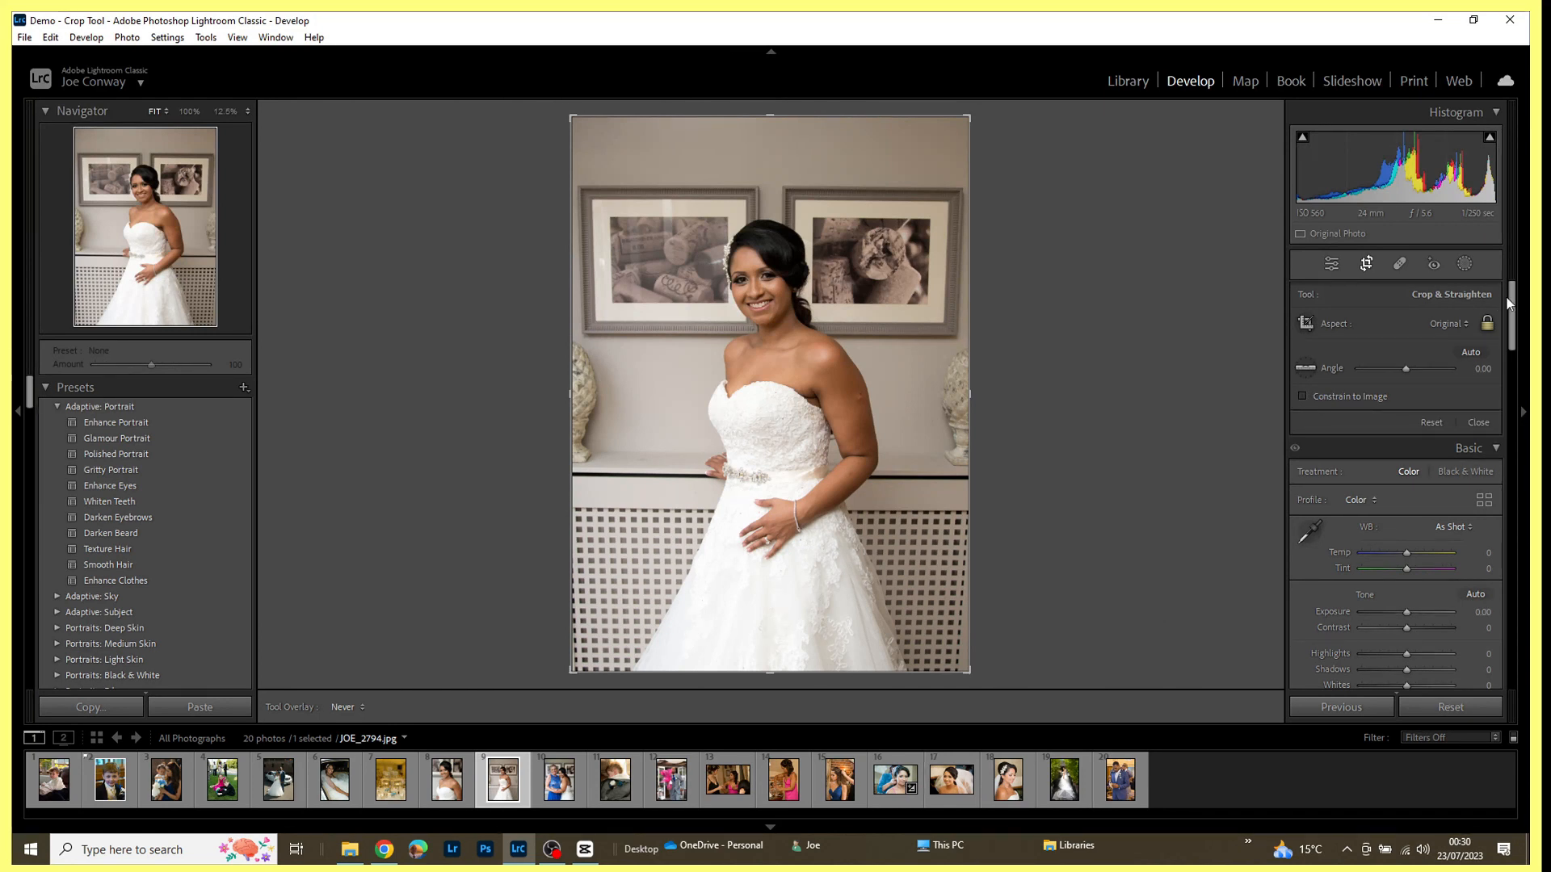
Step: Set the manual lens distortion amount to +54 and constrain the crop to the image
drag(1515, 306, 1512, 564)
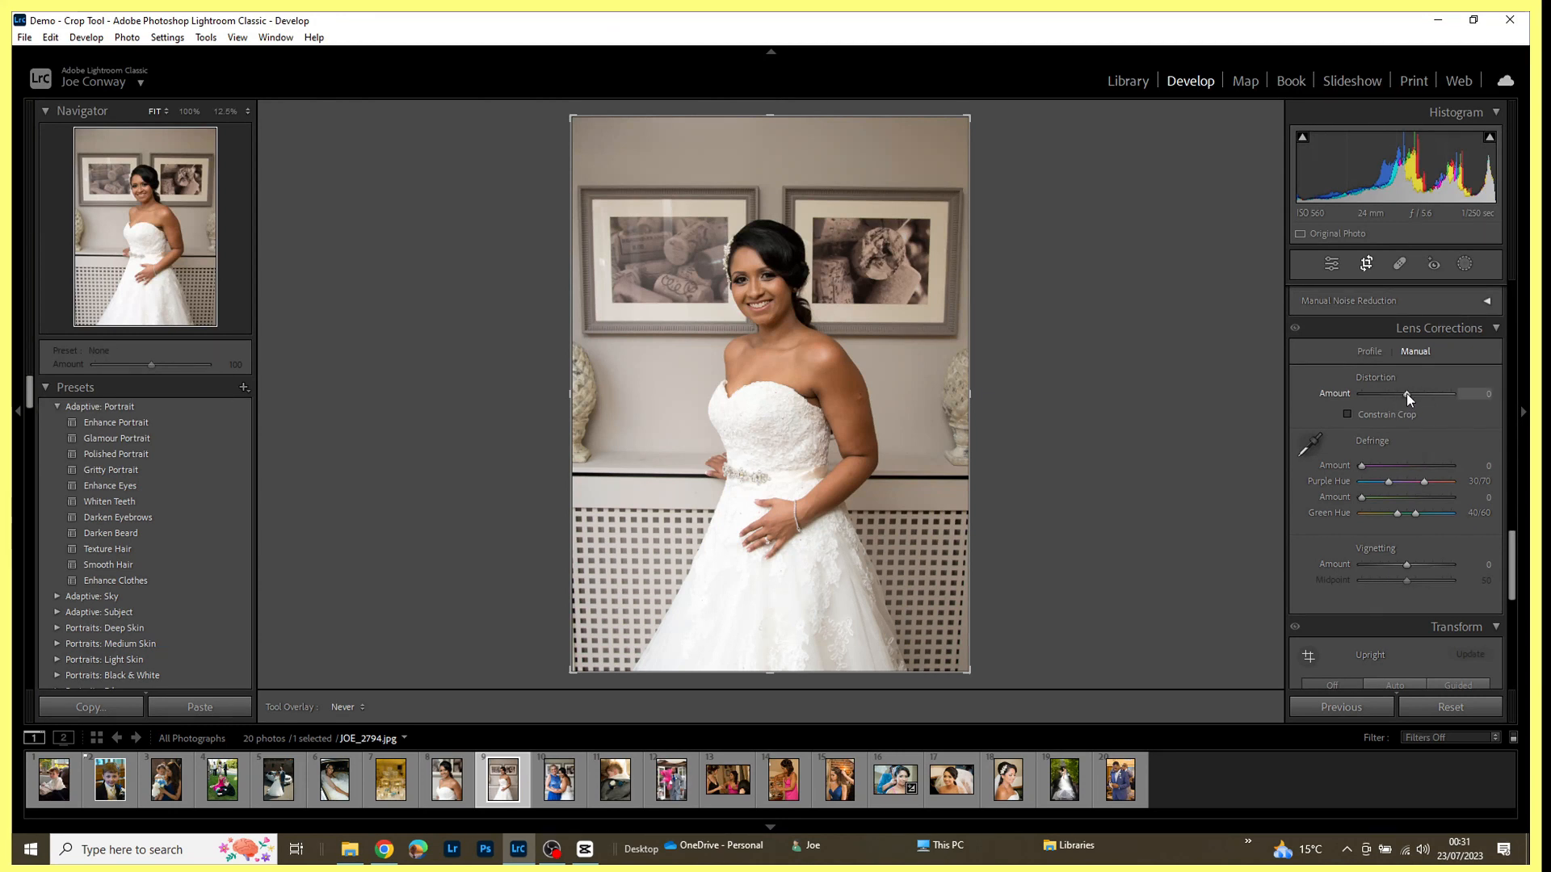
drag(1407, 395, 1432, 404)
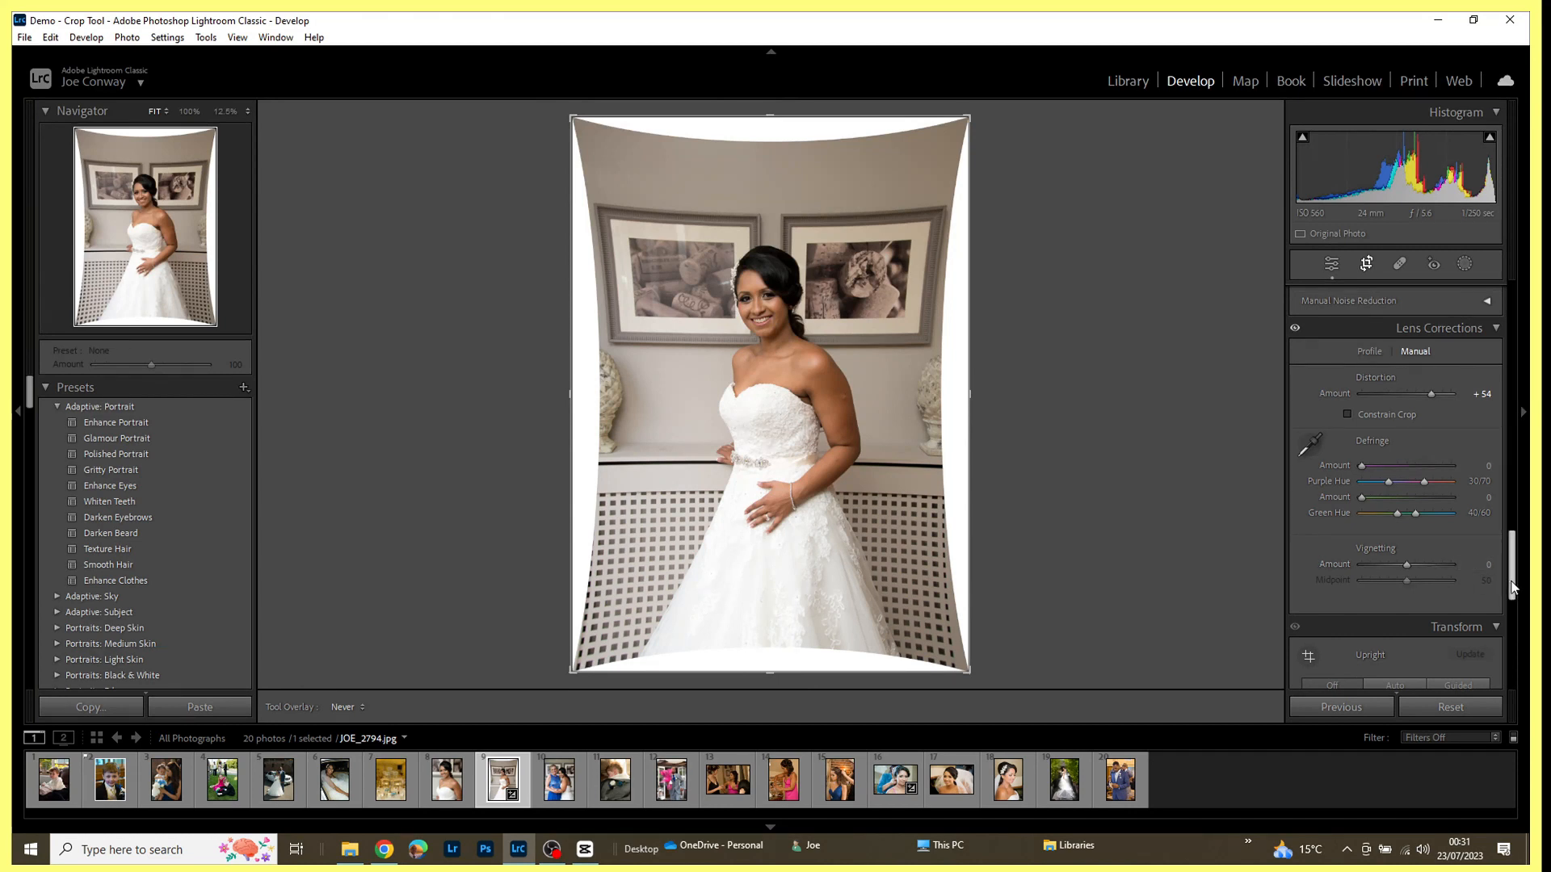
drag(1511, 586, 1512, 336)
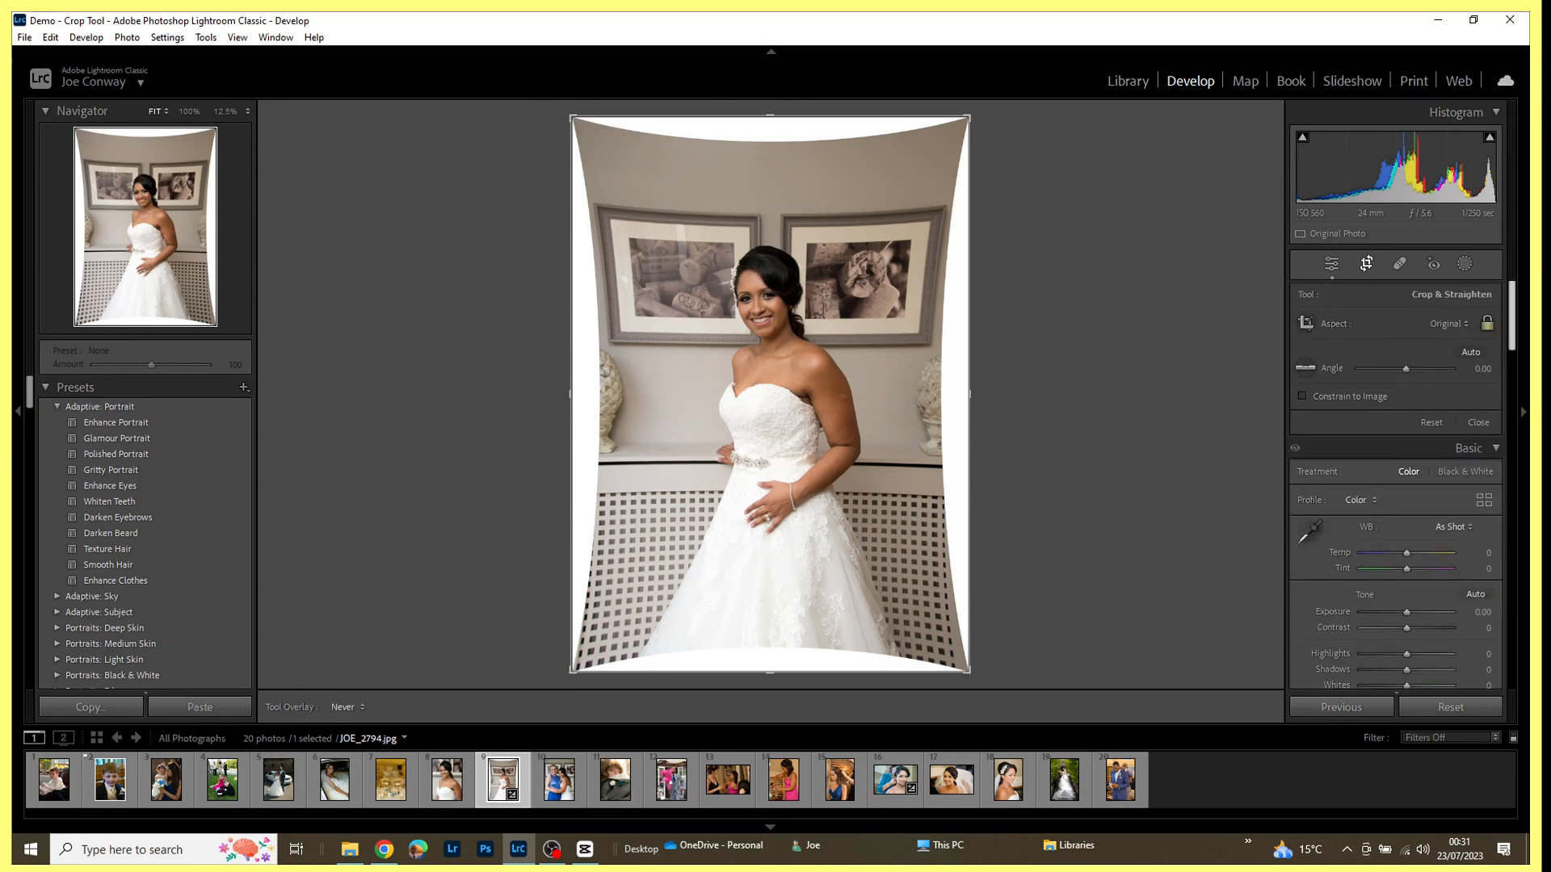
click(1300, 397)
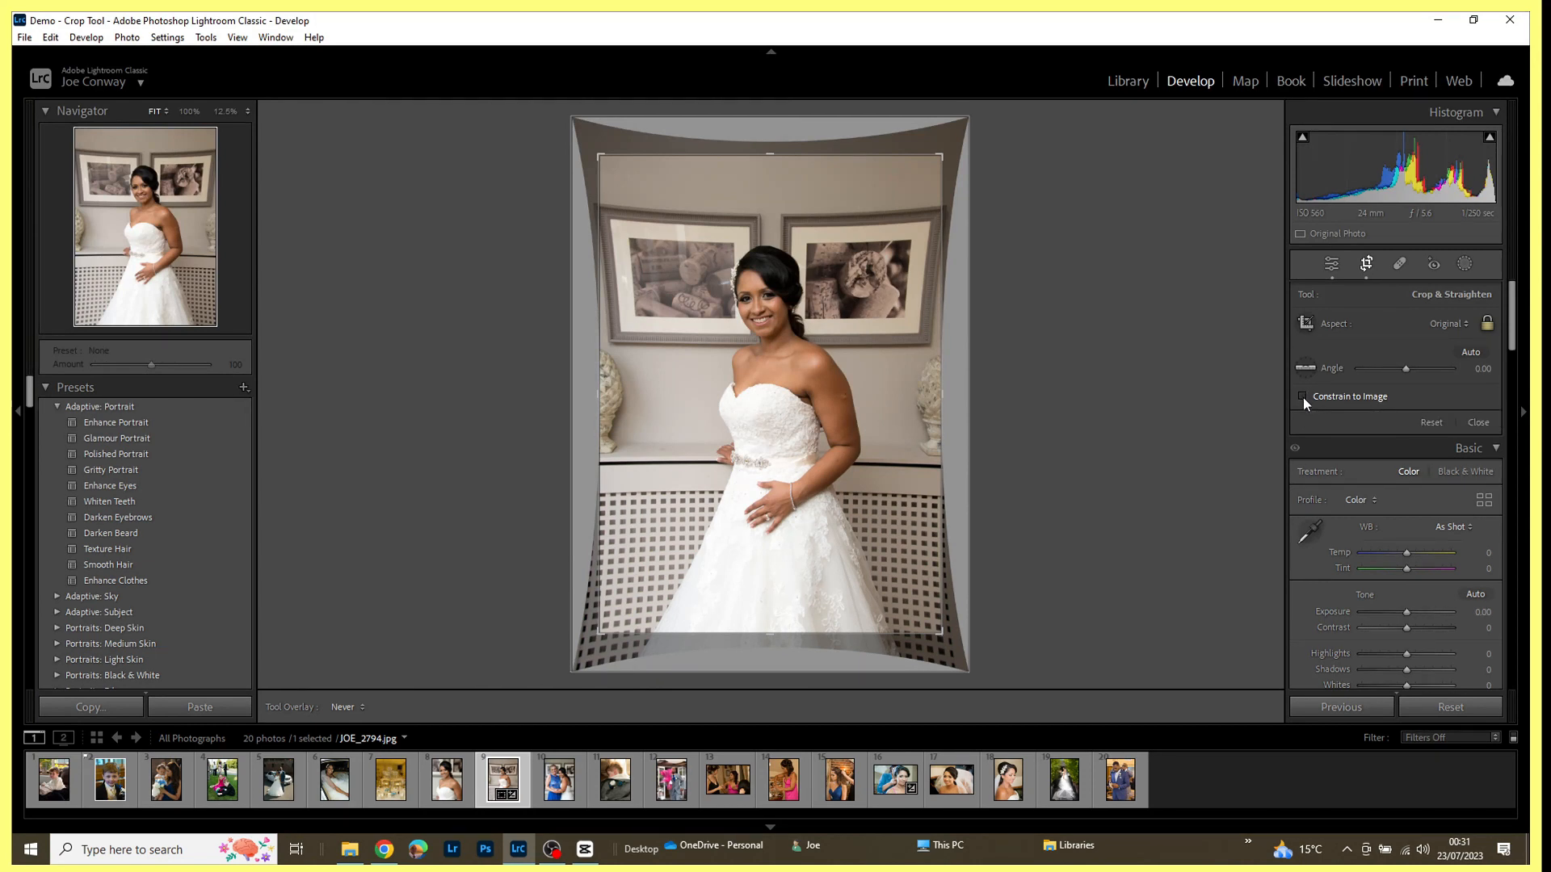
Step: Reset the manual lens distortion amount to its default
drag(1512, 312, 1528, 556)
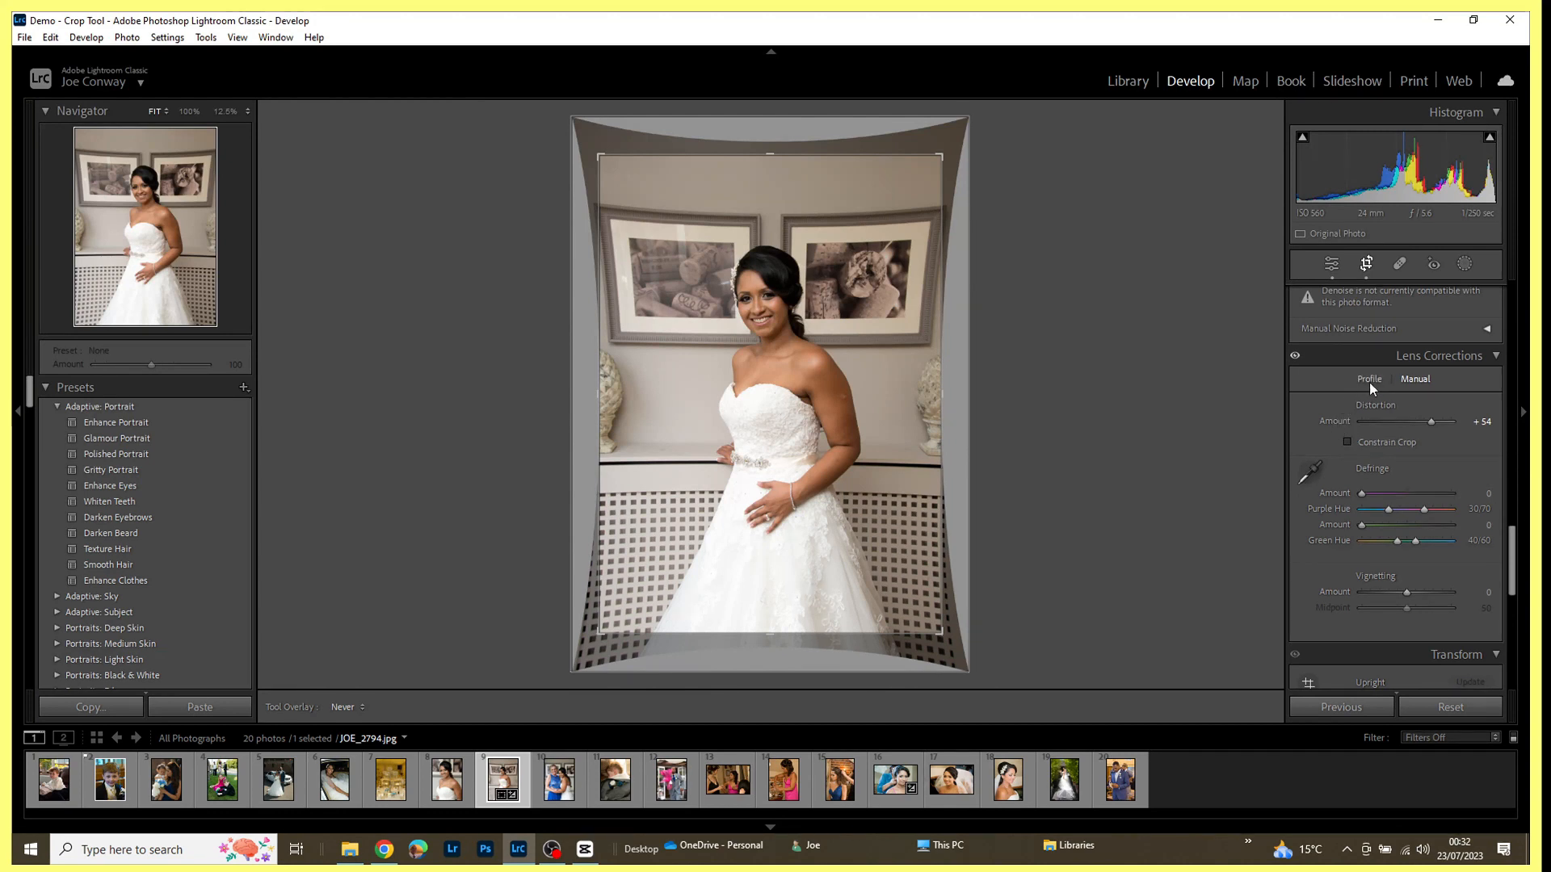
double_click(1337, 420)
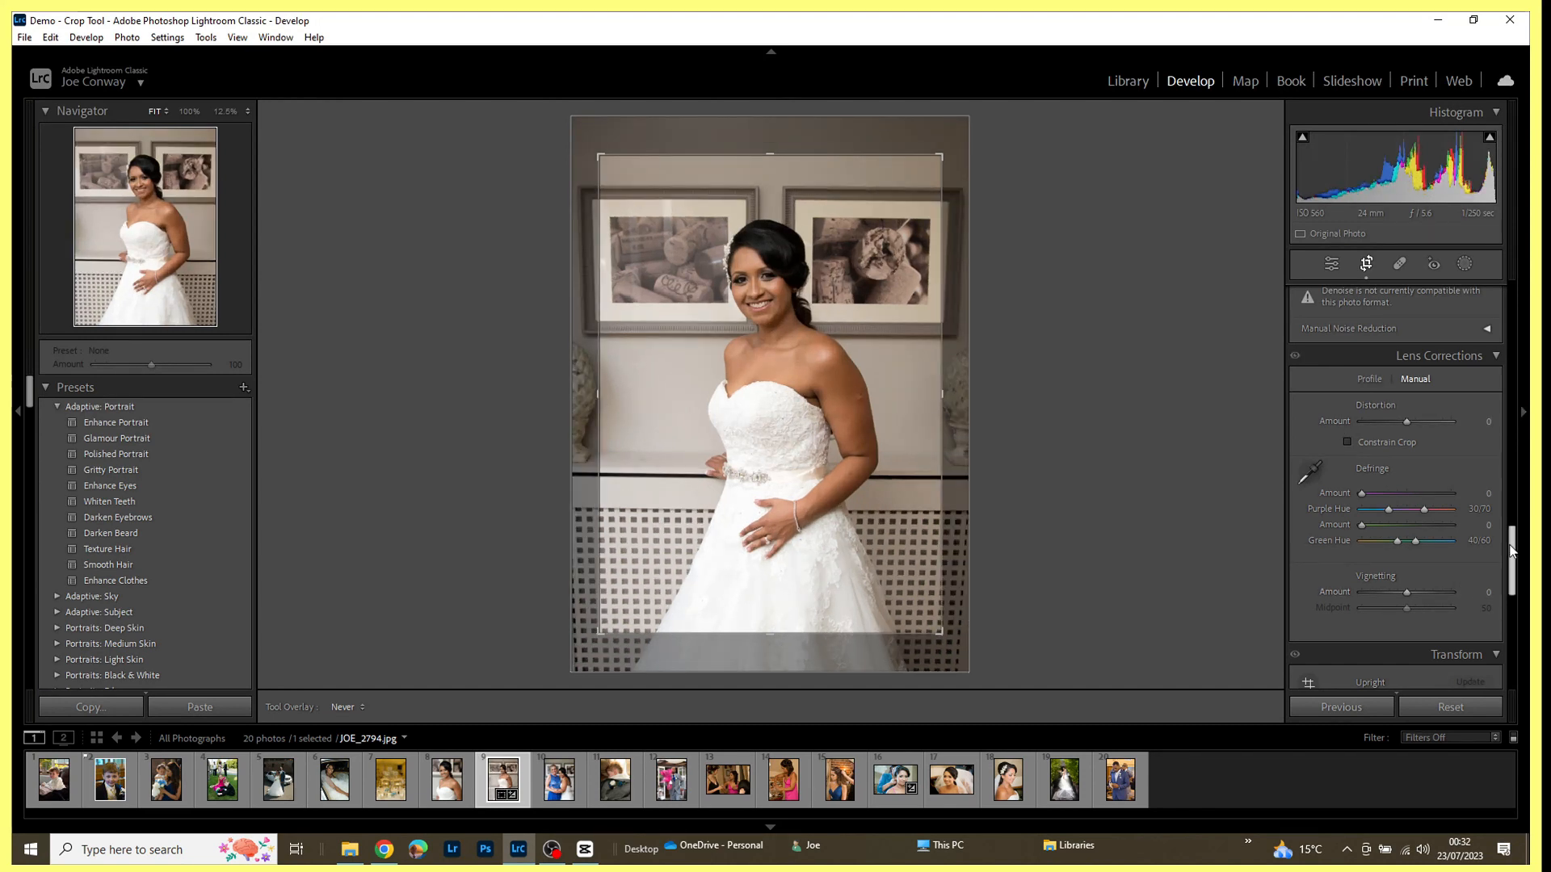
Step: Apply a Vertical transform of +68 with the crop constrained to the image, and reset both the transform and the crop
drag(1514, 553, 1512, 605)
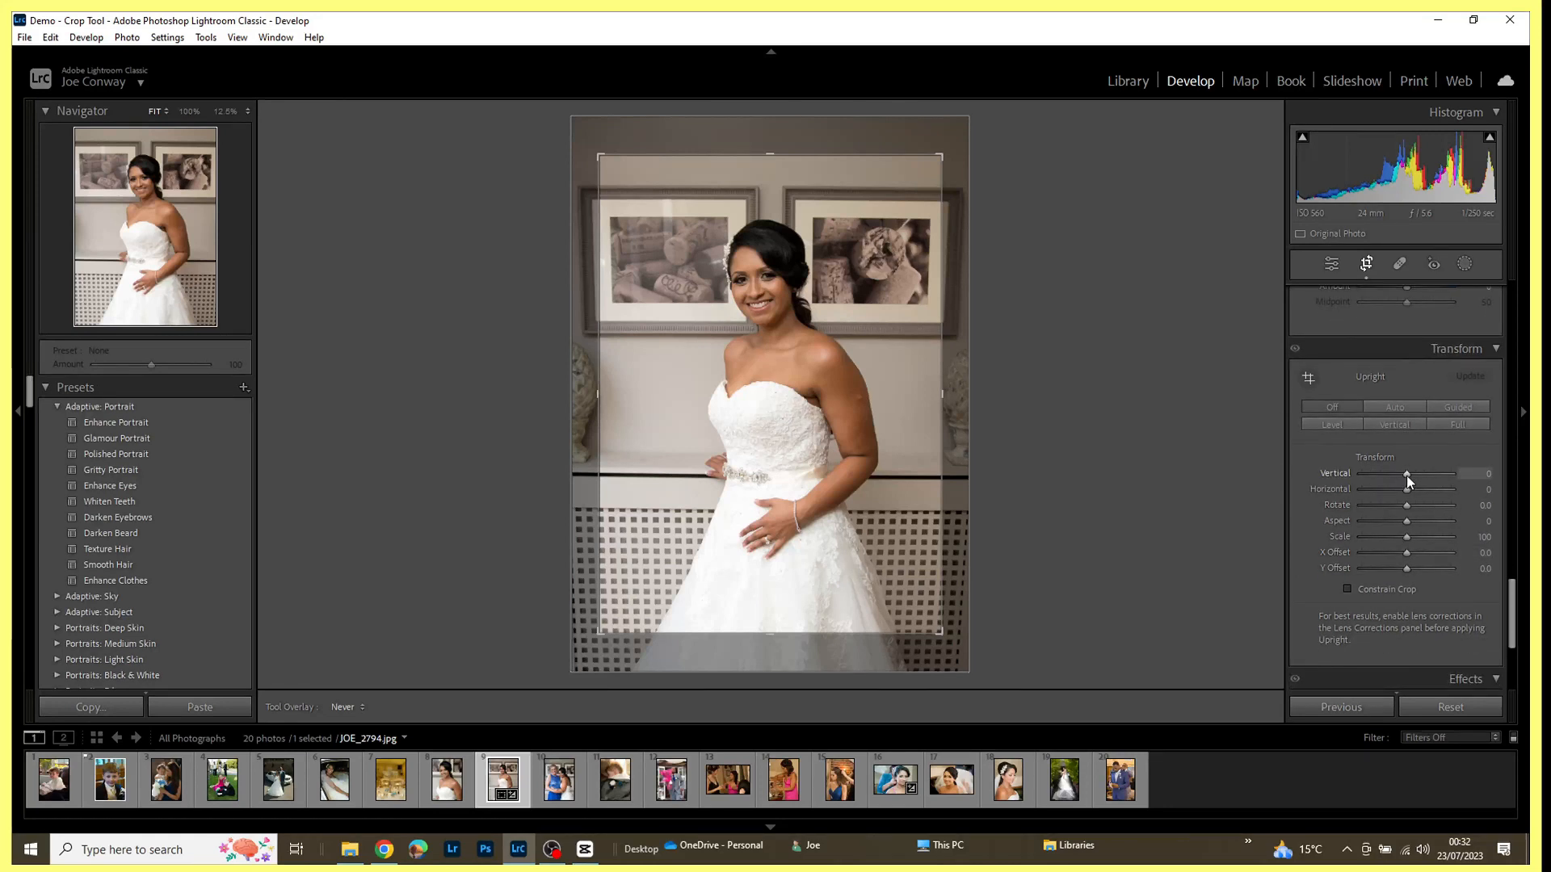
drag(1407, 475, 1436, 478)
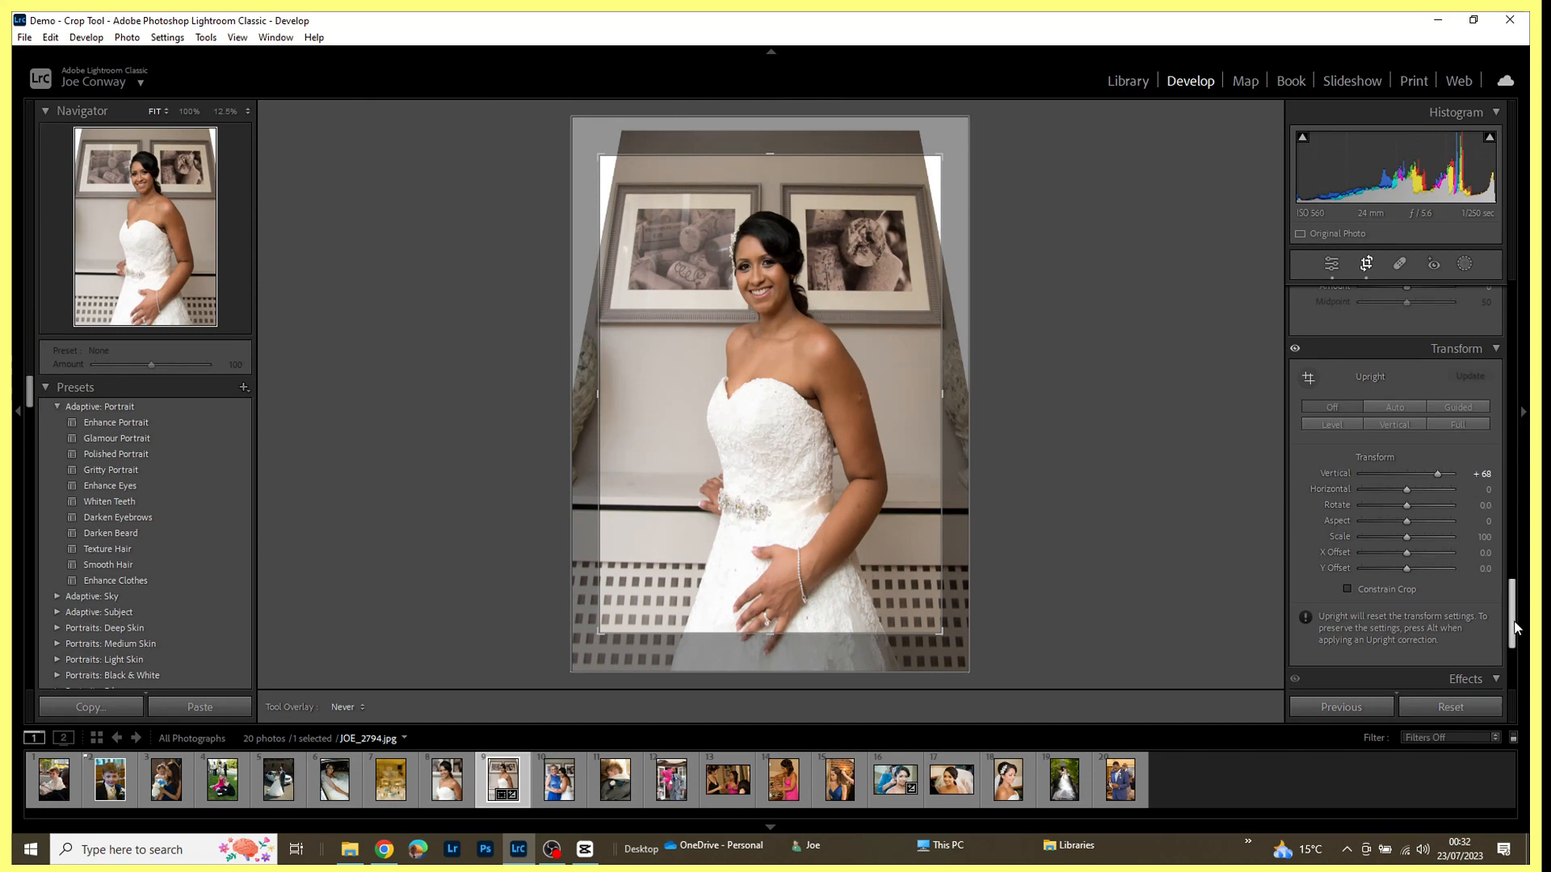
scroll(1515, 628, up, 10)
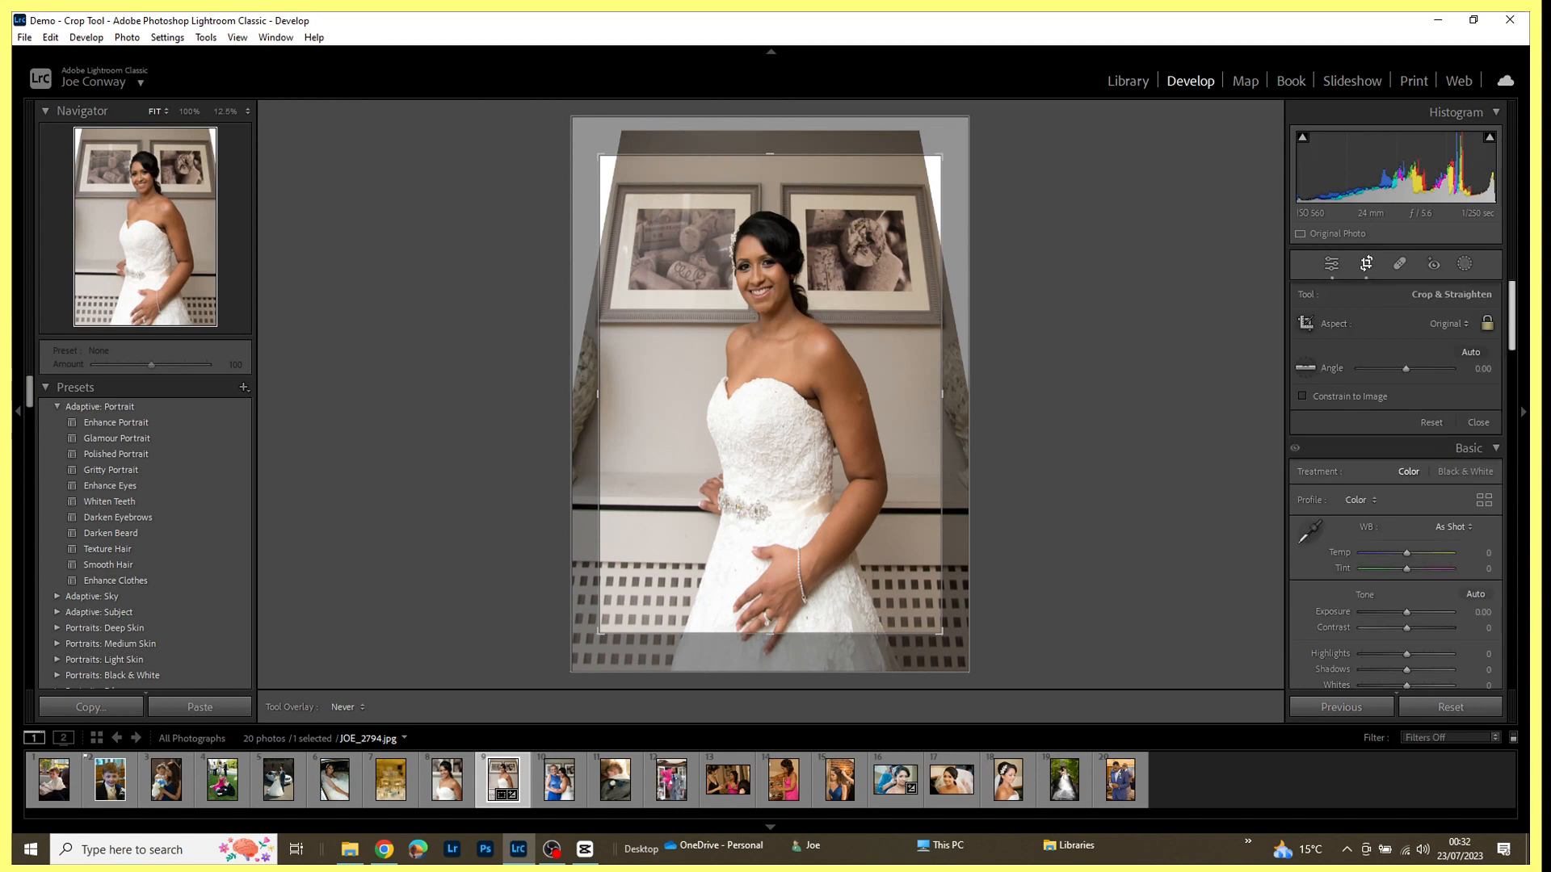
click(1303, 396)
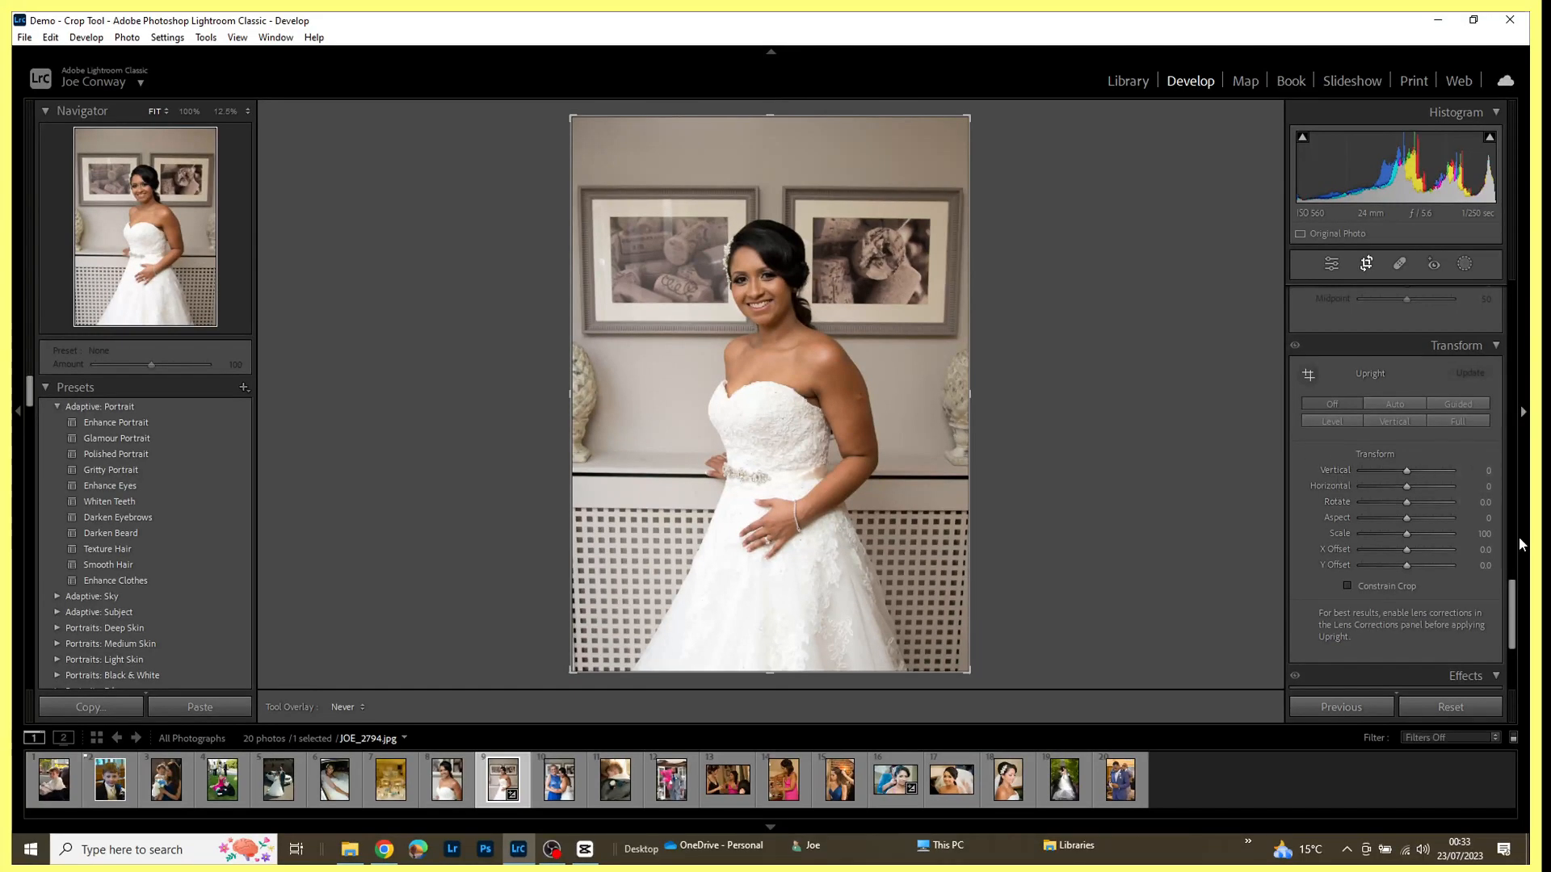
drag(1512, 619, 1513, 322)
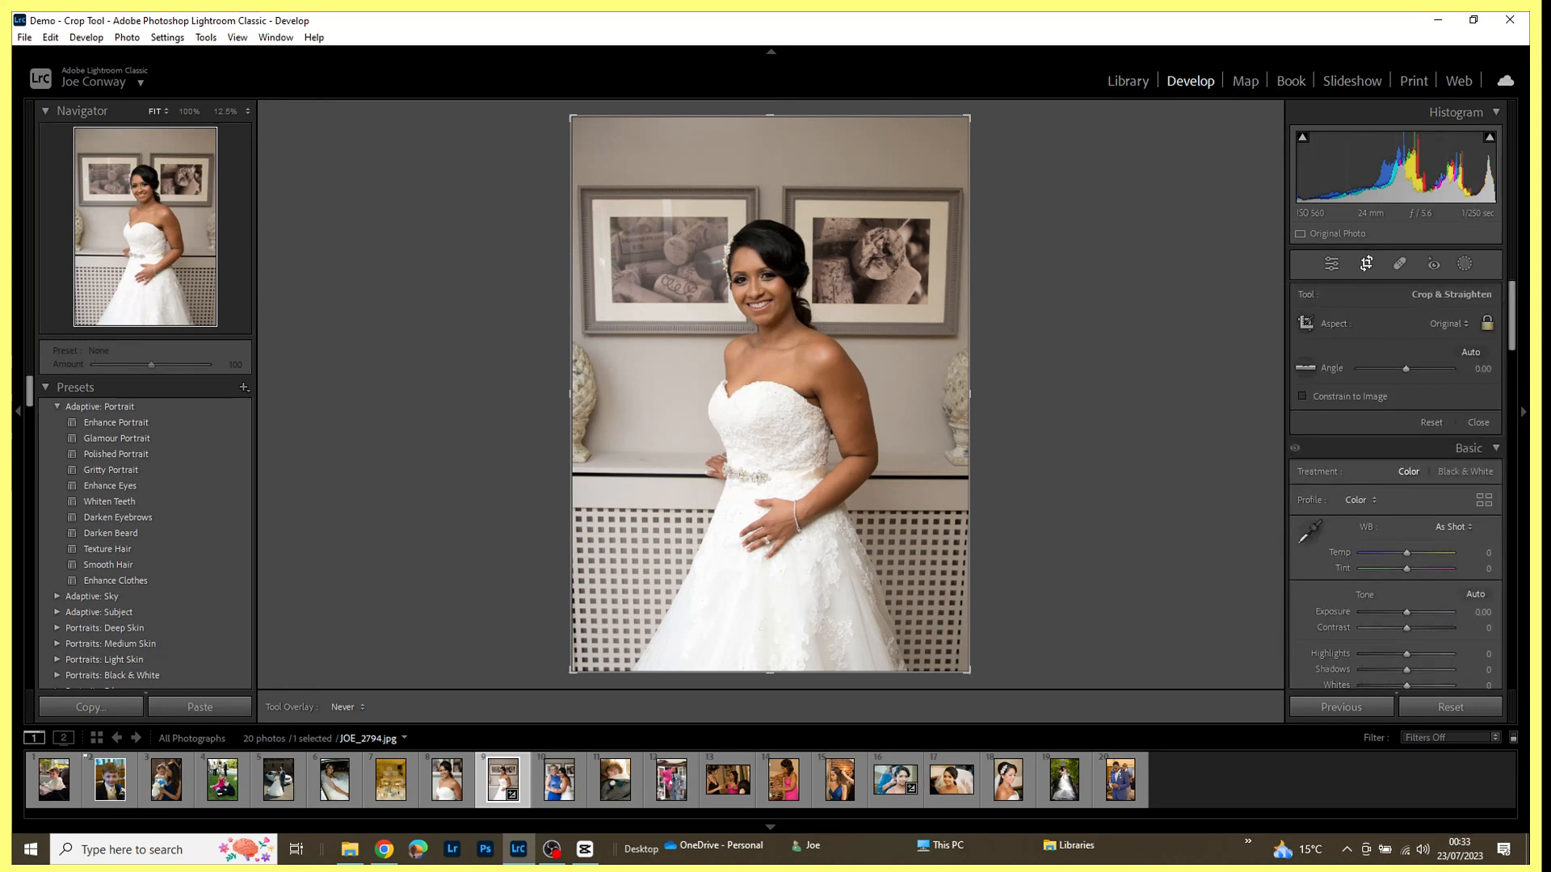